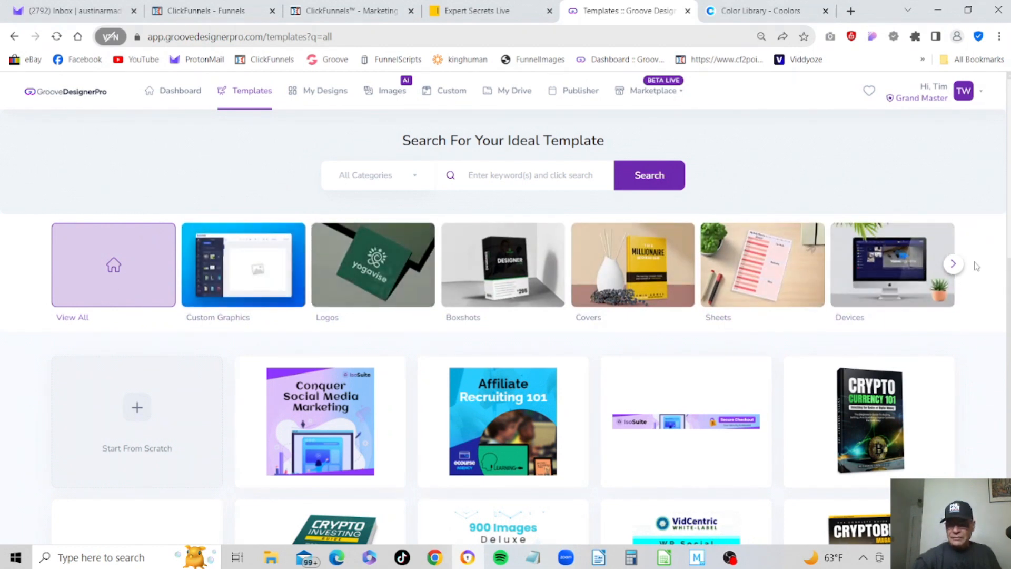
- Advance through the template categories and display the Backgrounds templates
click(953, 264)
click(954, 265)
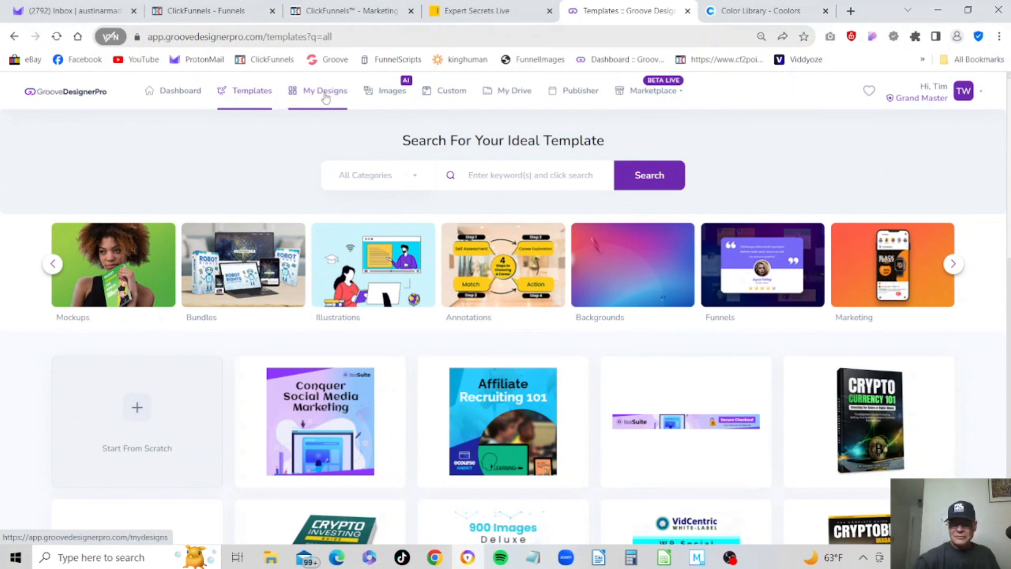
click(251, 95)
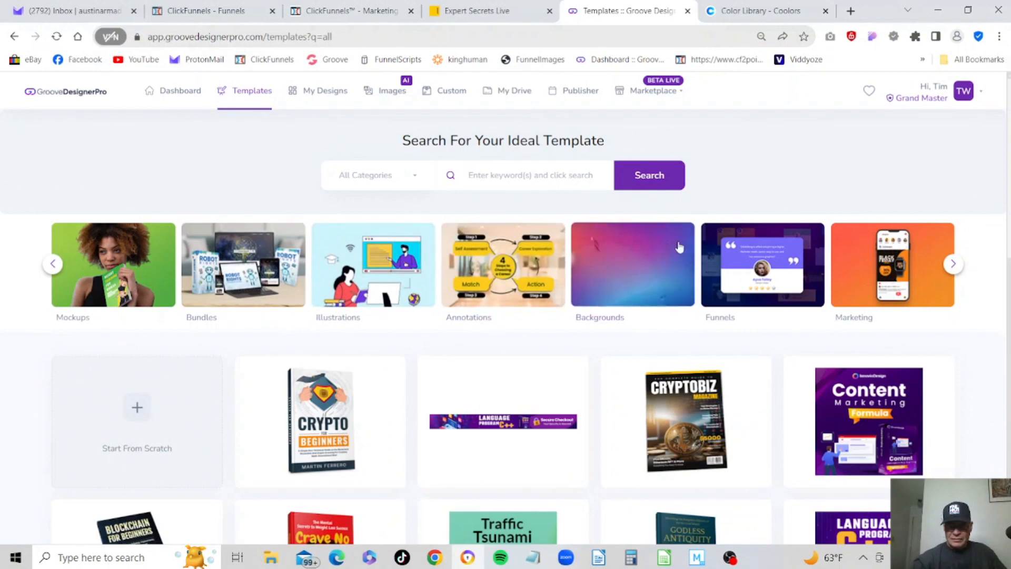
click(640, 263)
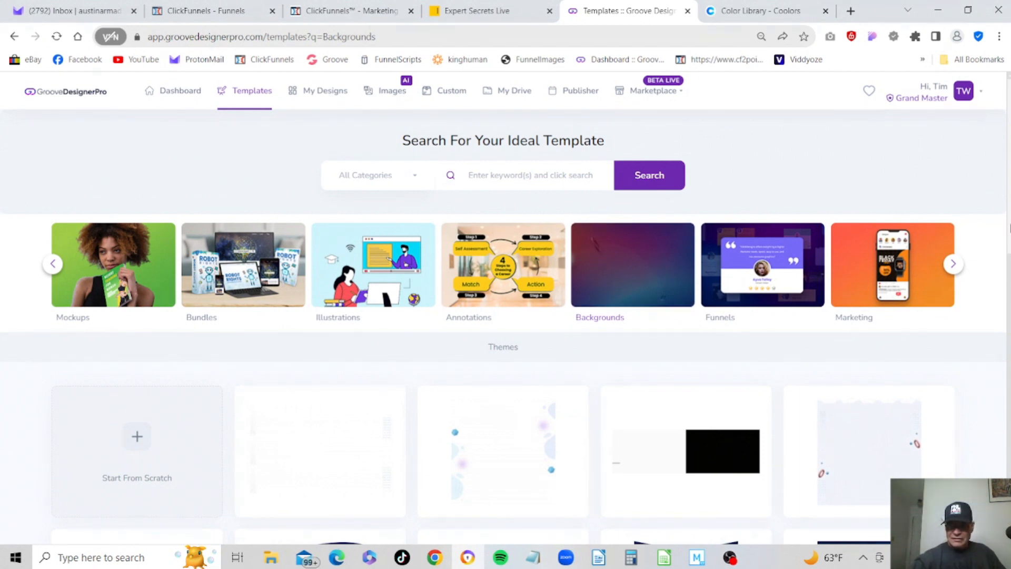
- Look through the background templates, loading more of them twice, to find a colourful gradient design
scroll(1009, 227, down, 3)
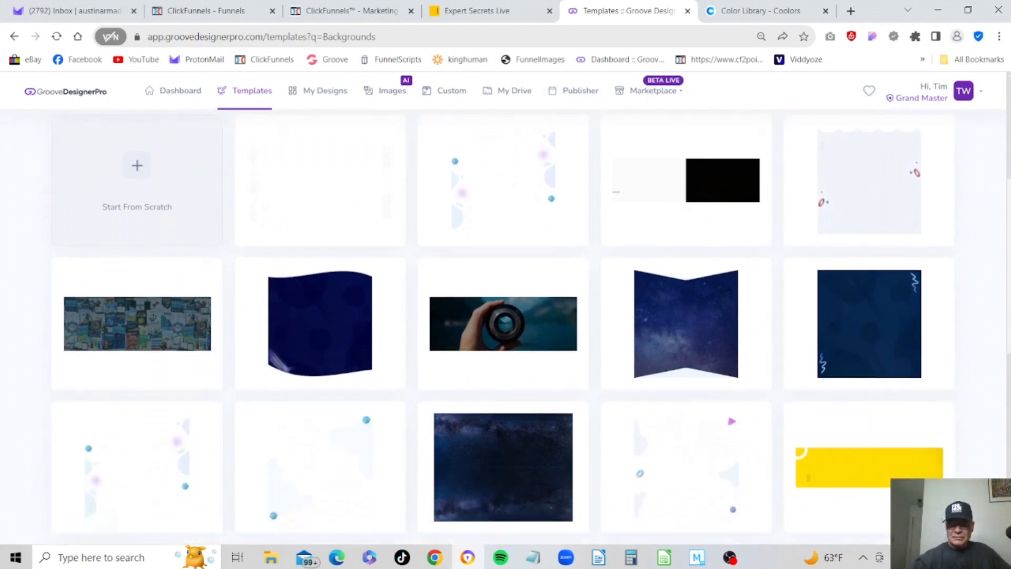
scroll(1009, 411, down, 4)
scroll(1009, 411, down, 4)
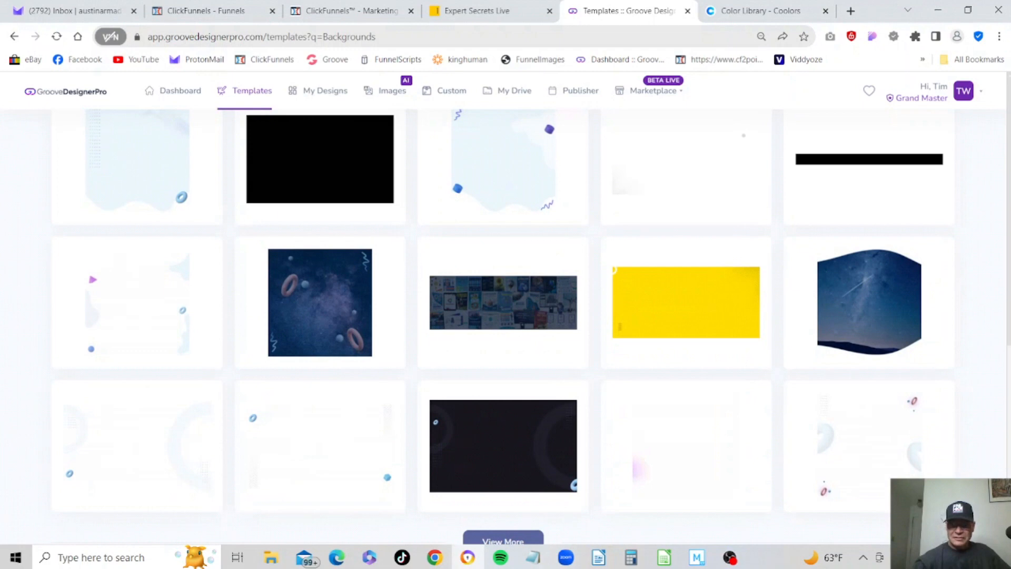
scroll(1009, 412, down, 1)
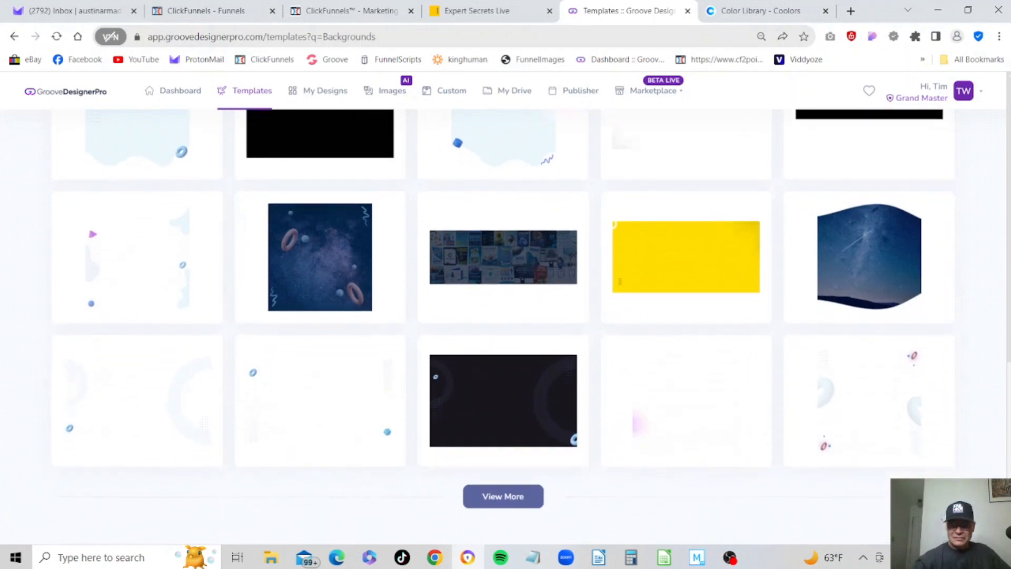
click(487, 502)
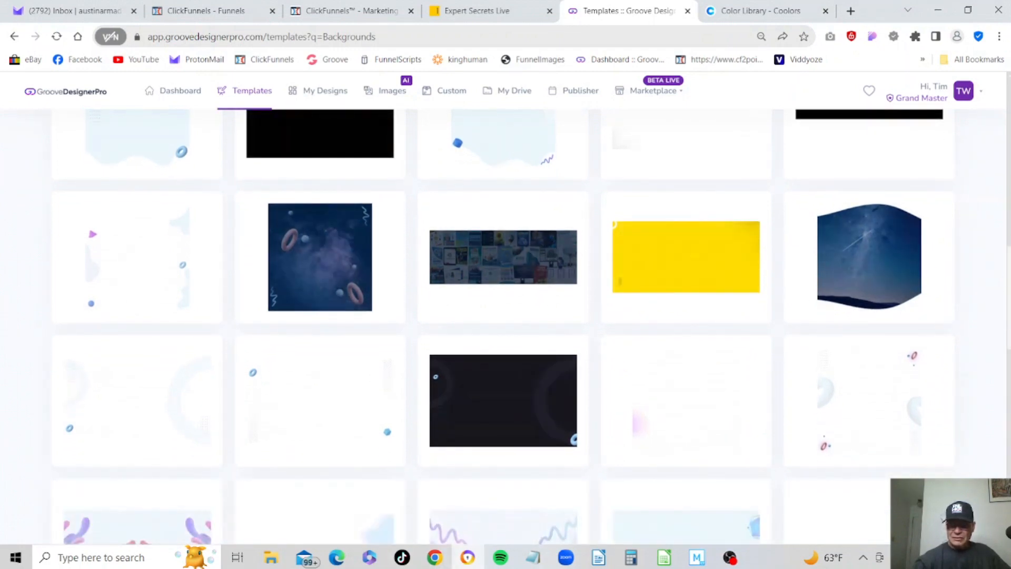
scroll(1007, 401, down, 8)
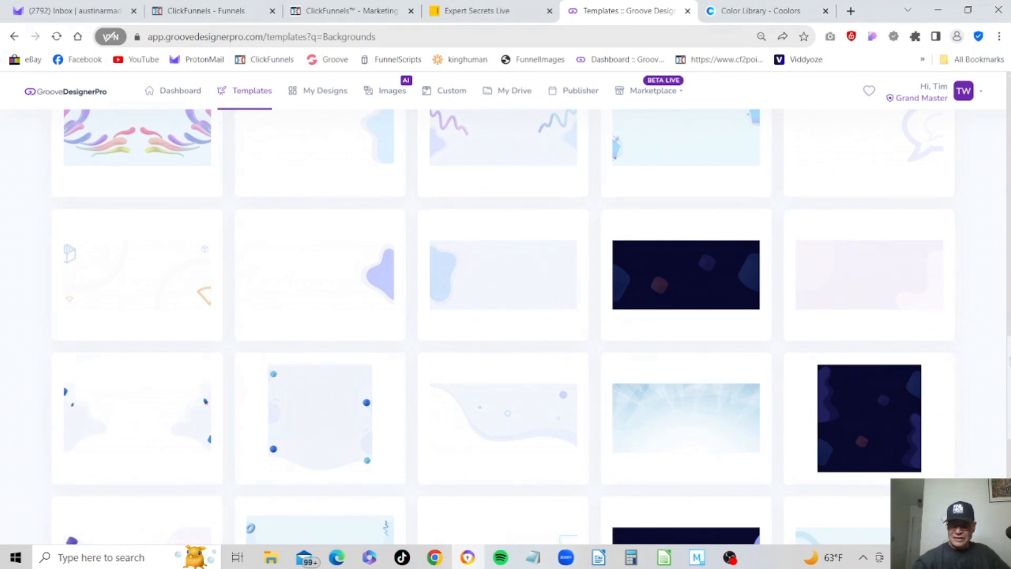
scroll(506, 327, down, 8)
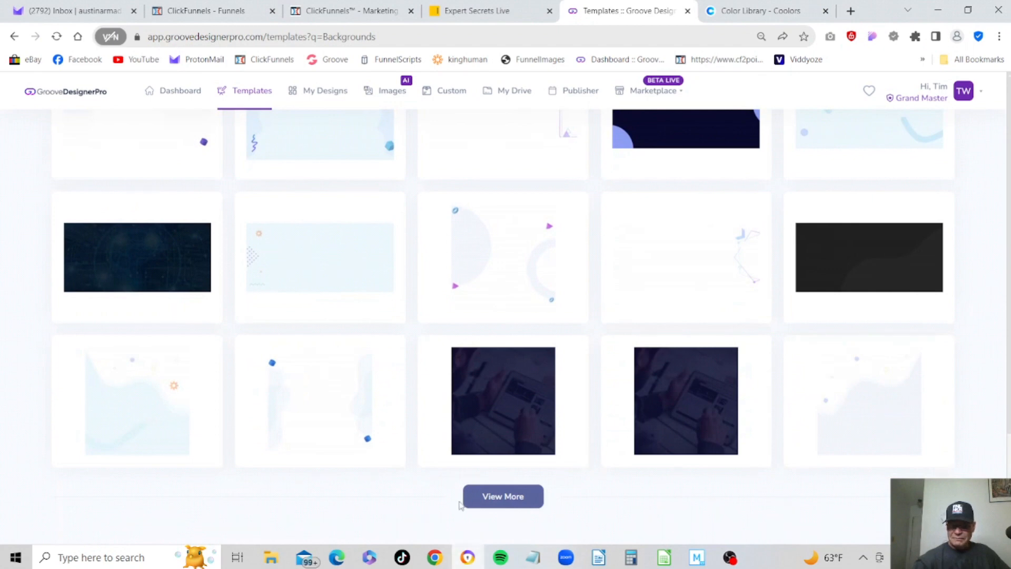
click(499, 497)
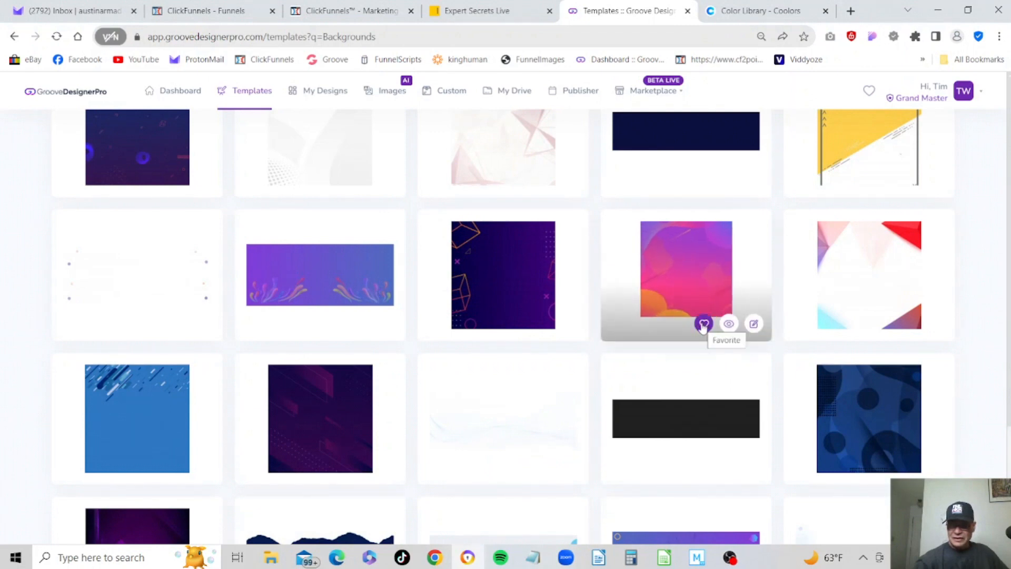
- Preview the purple-to-pink gradient background with orange shapes and open it for editing
click(730, 323)
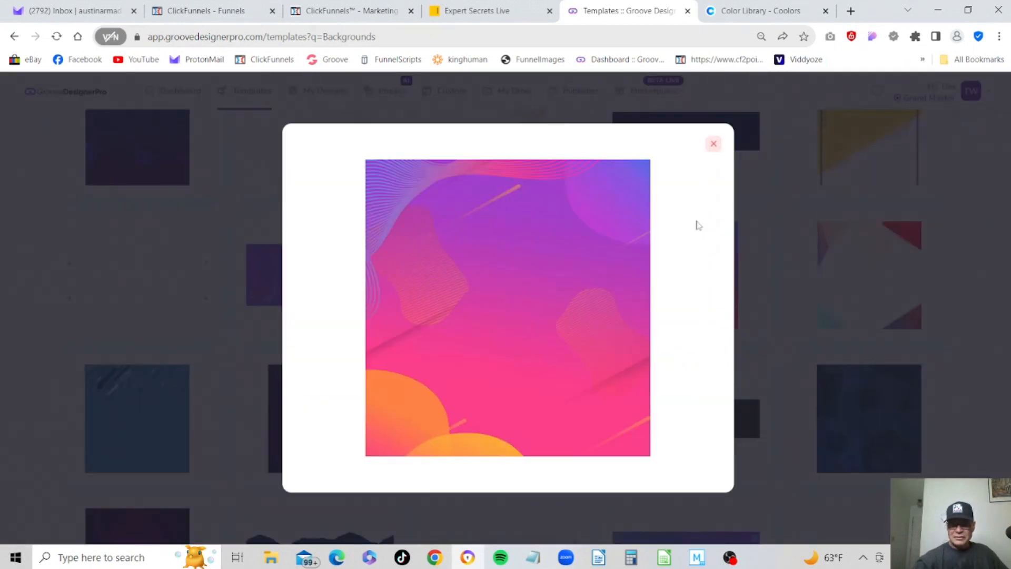
click(713, 144)
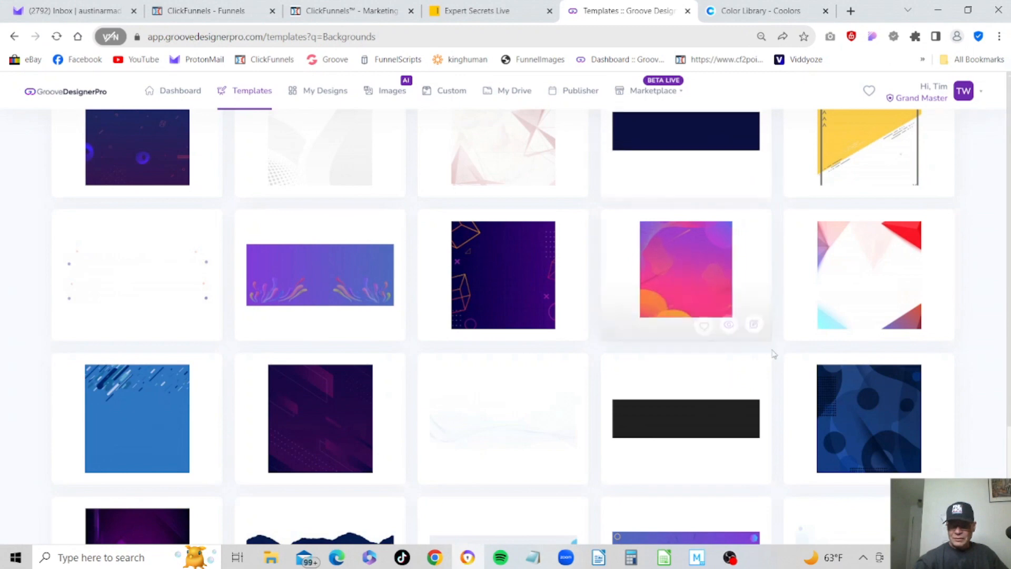
click(754, 324)
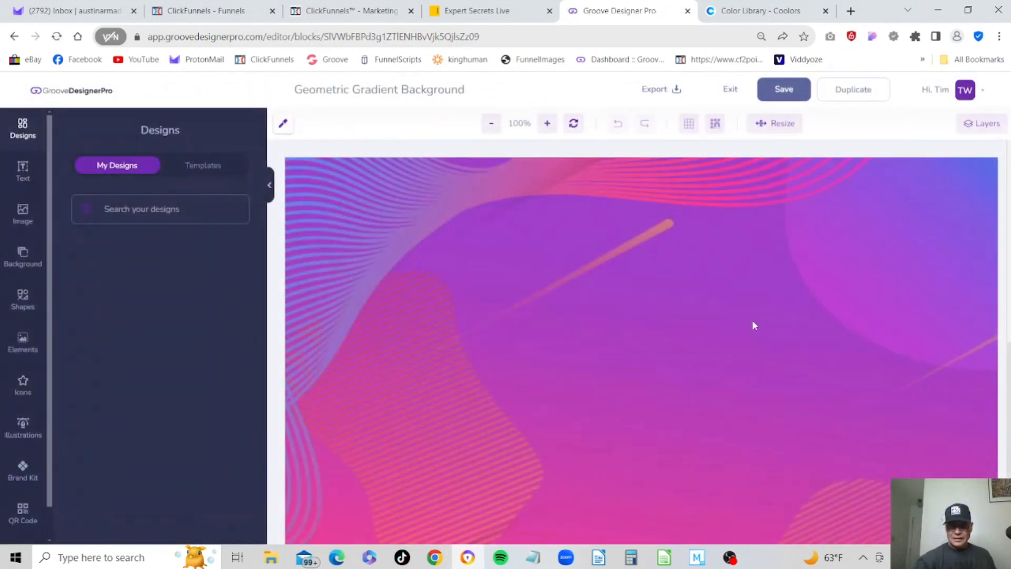
- Bring the whole background into view and check the width and height in the canvas resize settings
click(490, 124)
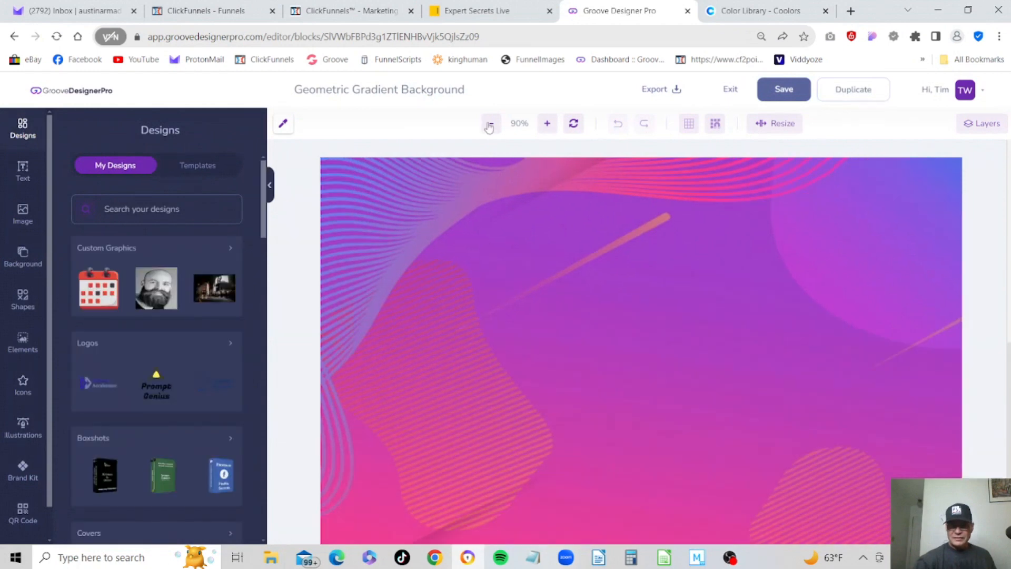
click(490, 125)
click(490, 124)
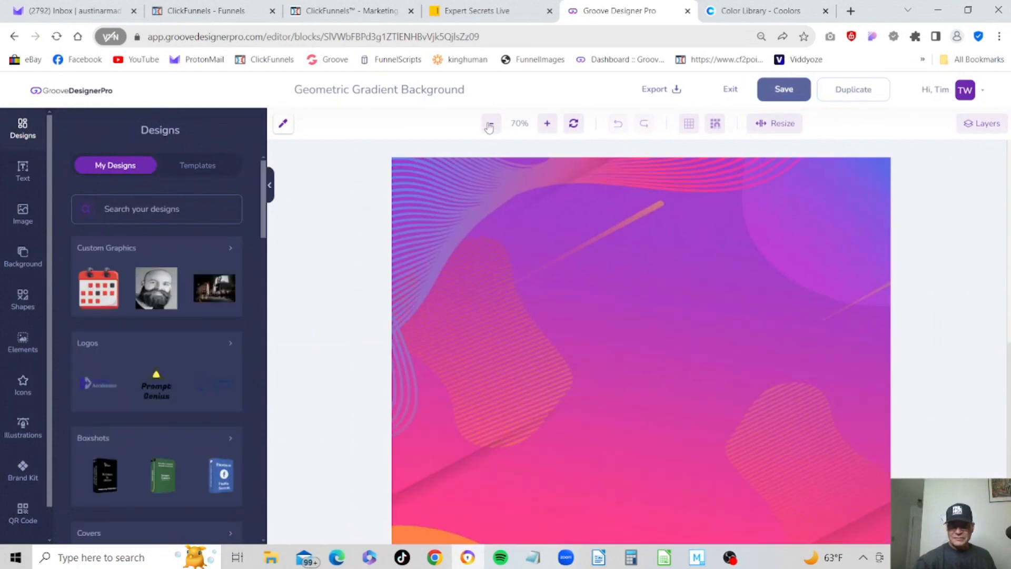
click(489, 124)
click(489, 125)
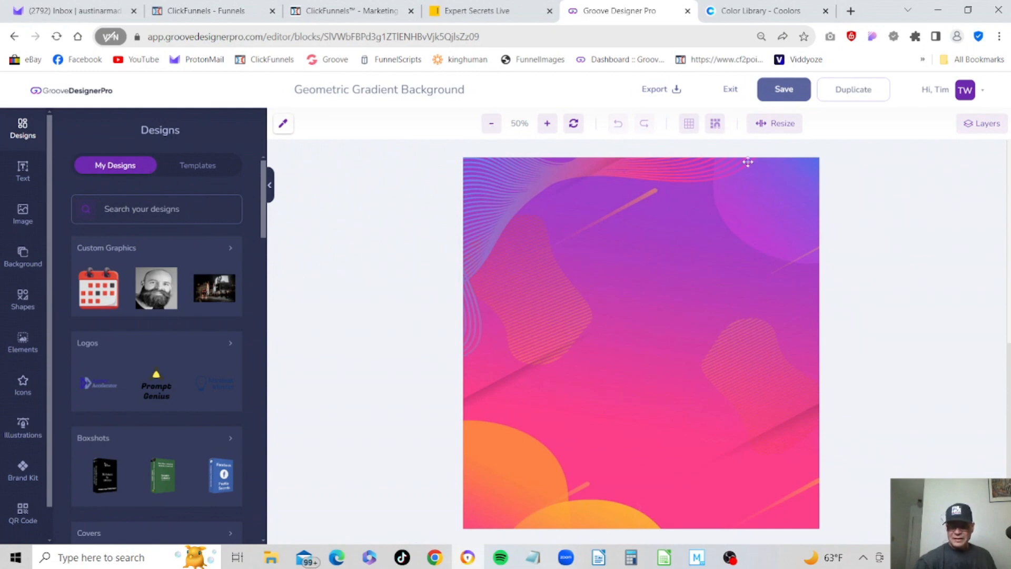
click(783, 124)
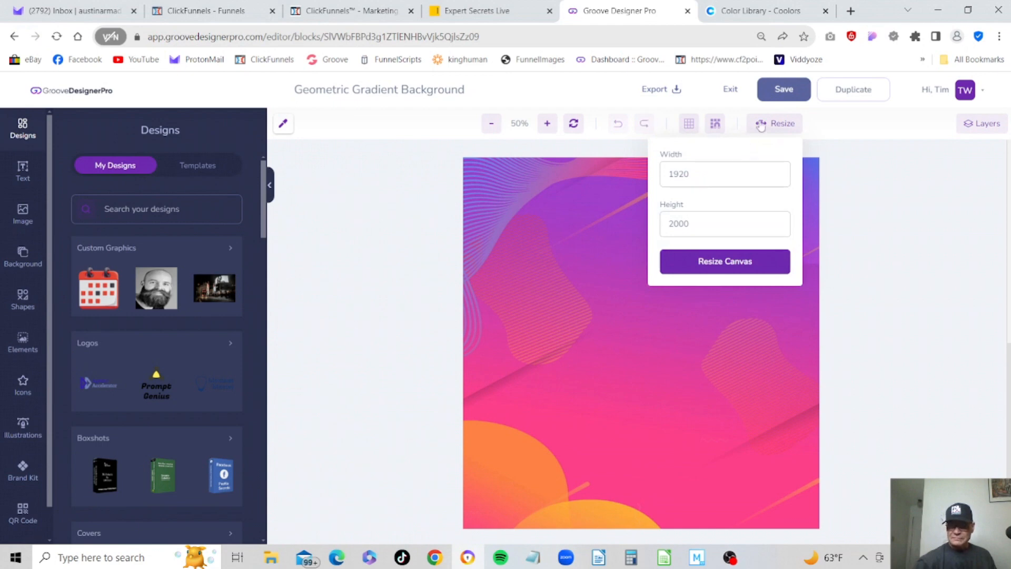
click(862, 168)
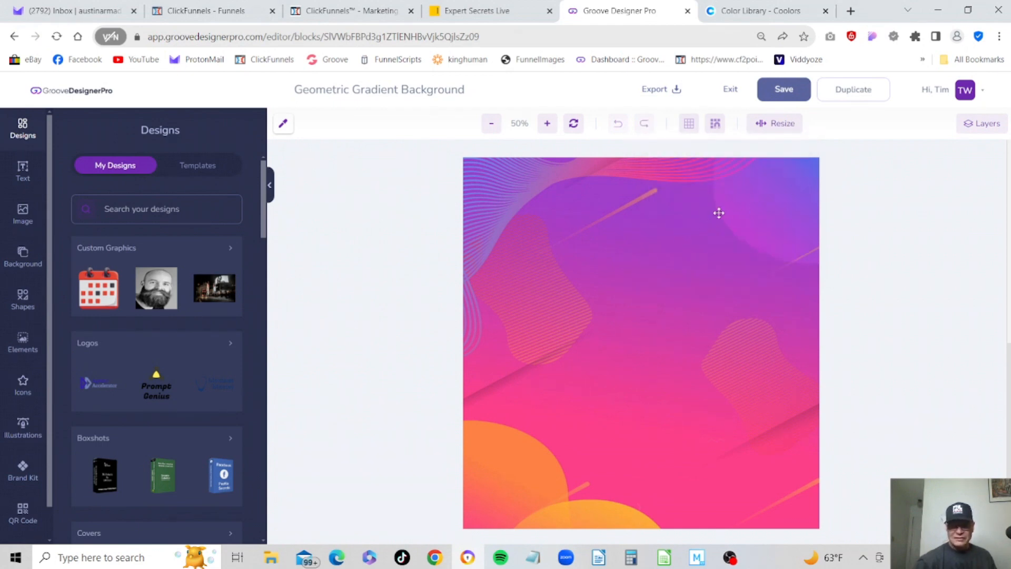
- Select the gradient background image and examine its opacity and image filter settings
click(628, 271)
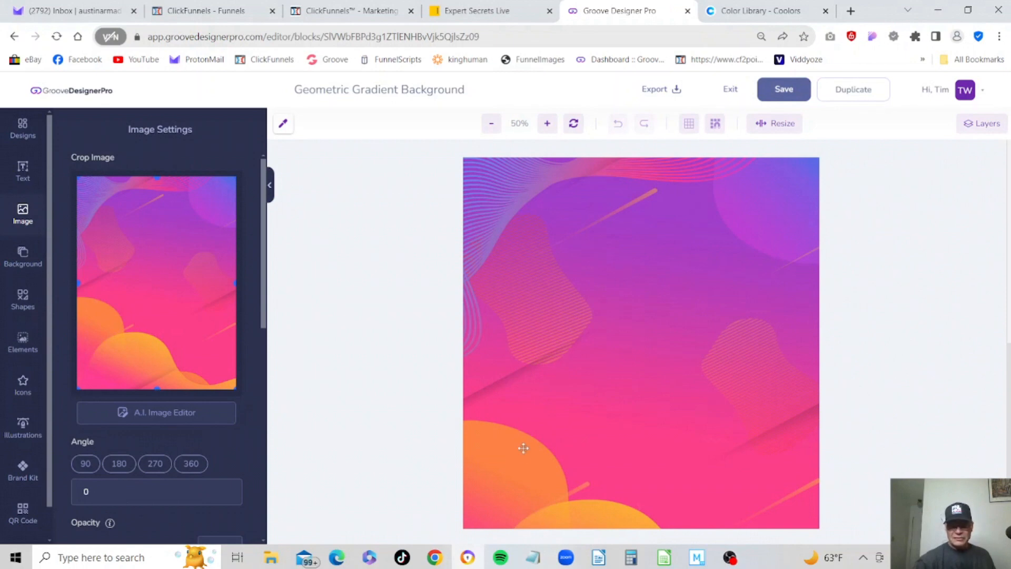
click(498, 236)
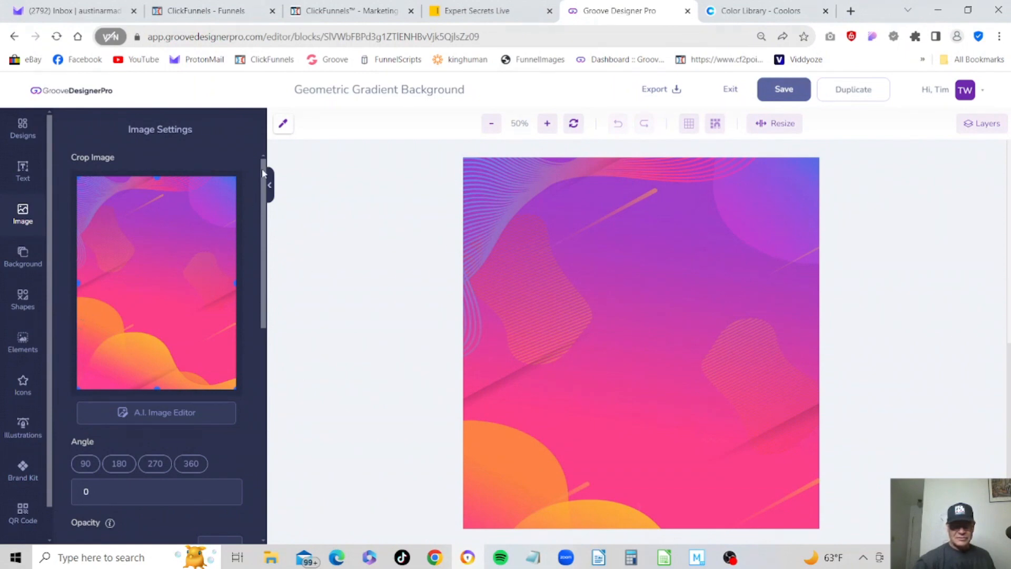
drag(262, 173, 265, 328)
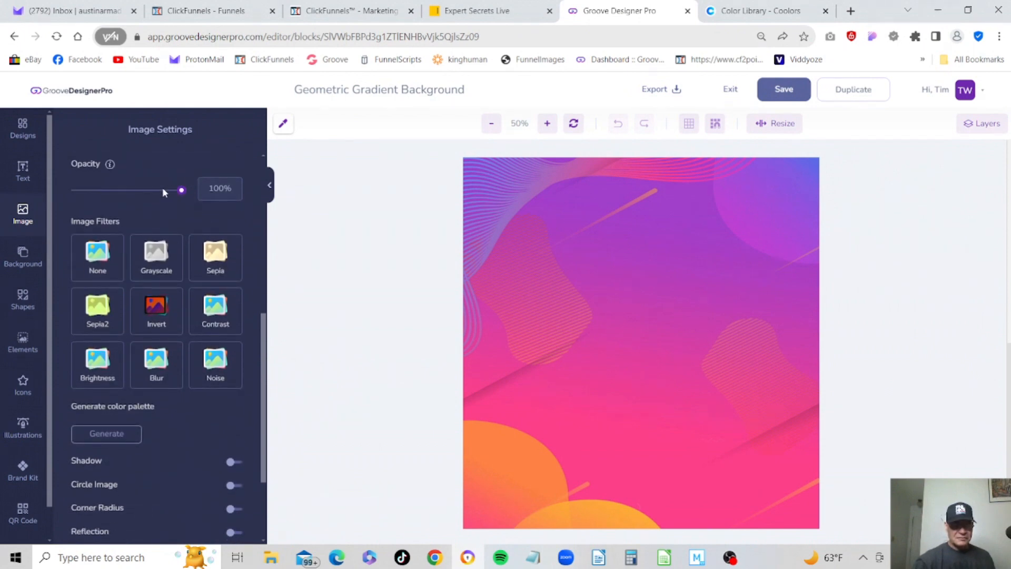
drag(181, 193, 248, 209)
- Try the Invert filter, the Sepia filter and both combined on the background image, and remove them again
click(156, 311)
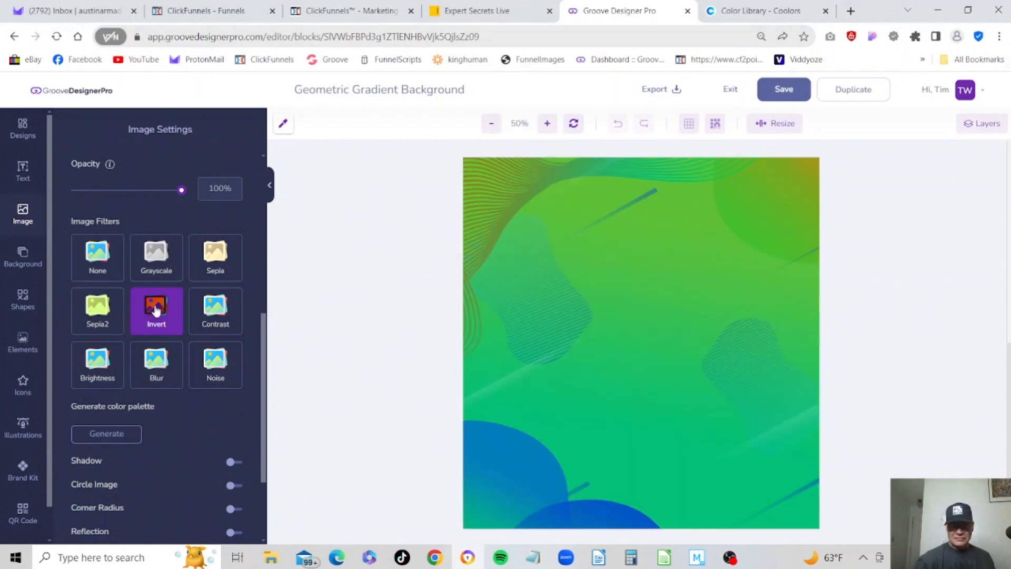
click(156, 311)
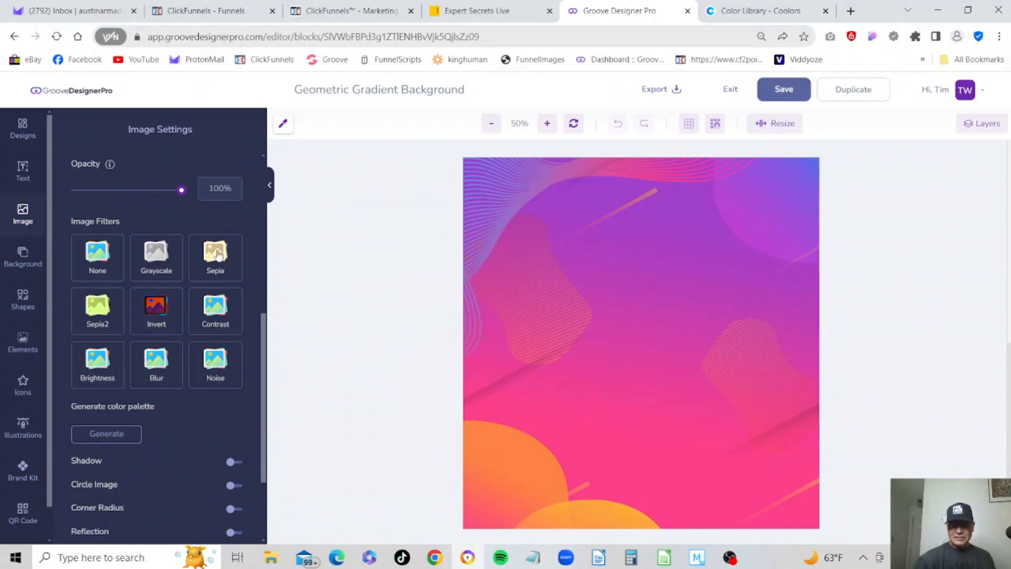
click(218, 255)
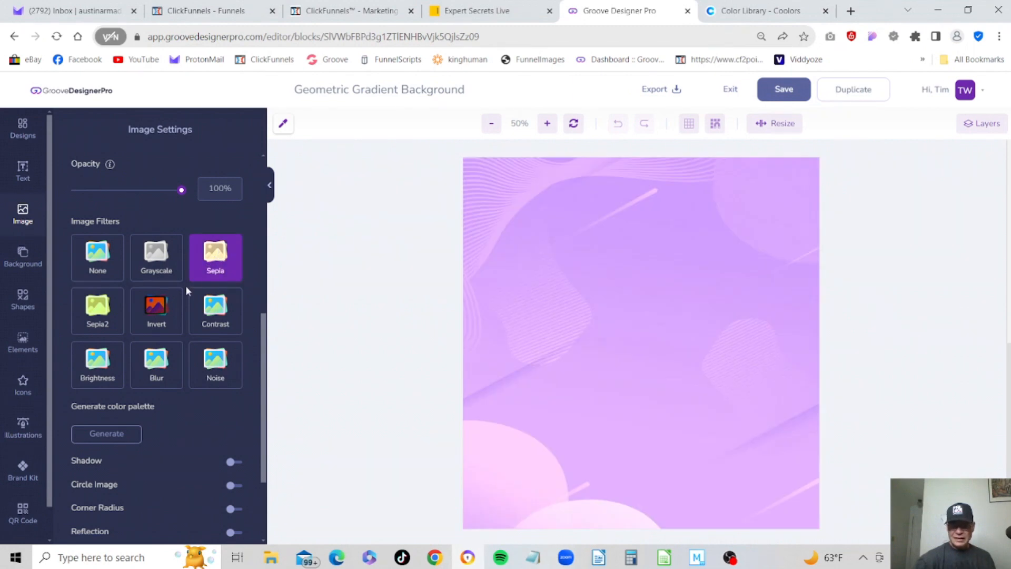
click(158, 309)
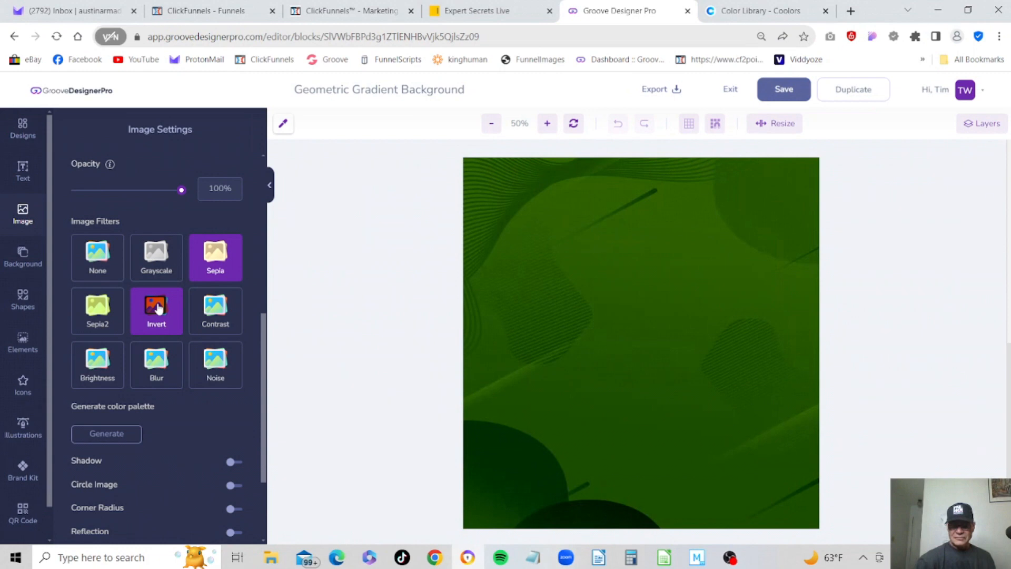
click(158, 309)
click(205, 272)
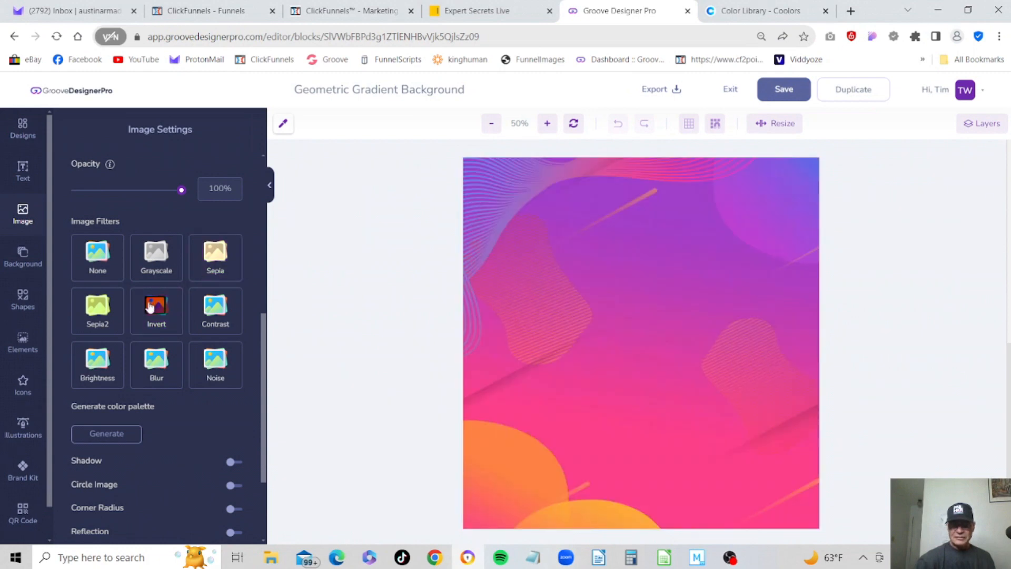
- Try the Sepia2 filter alone and combined with Invert on the background image, and remove both
click(95, 319)
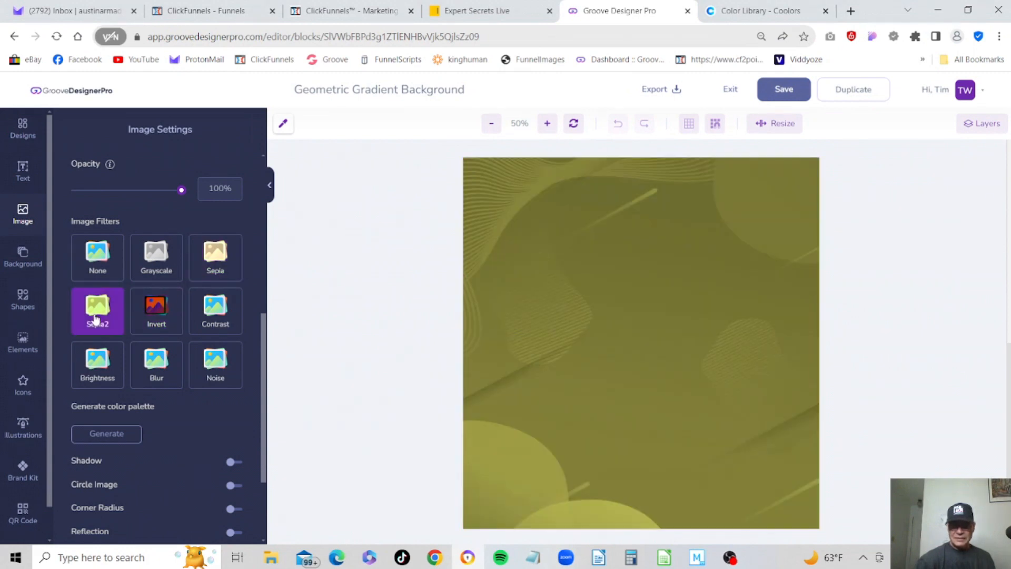
click(156, 310)
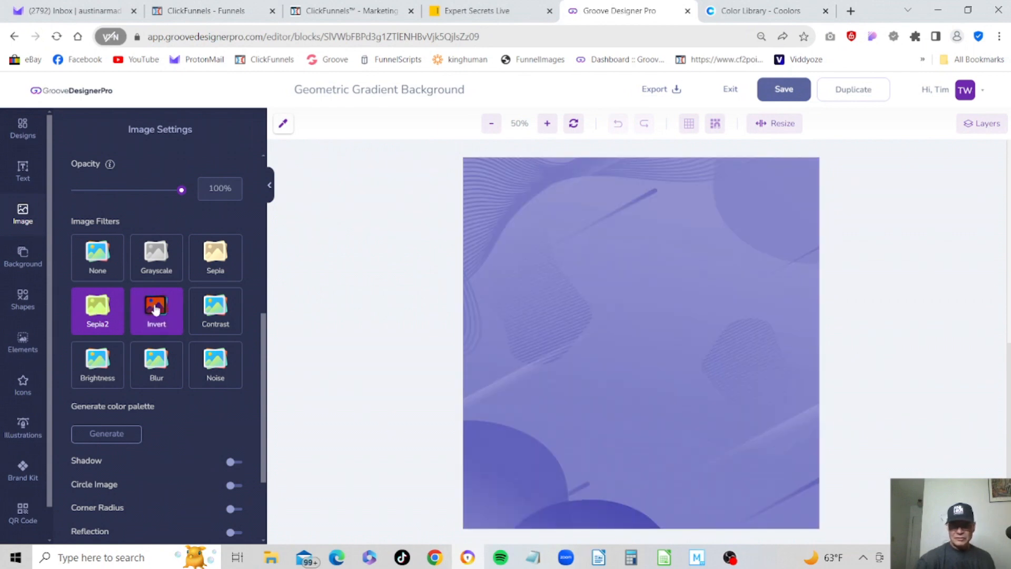
click(156, 309)
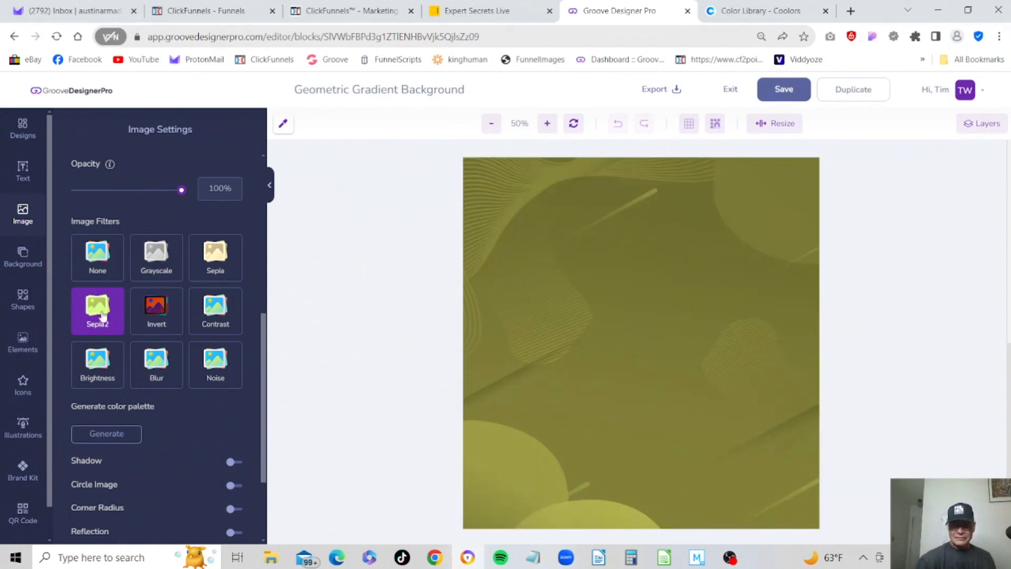
click(103, 316)
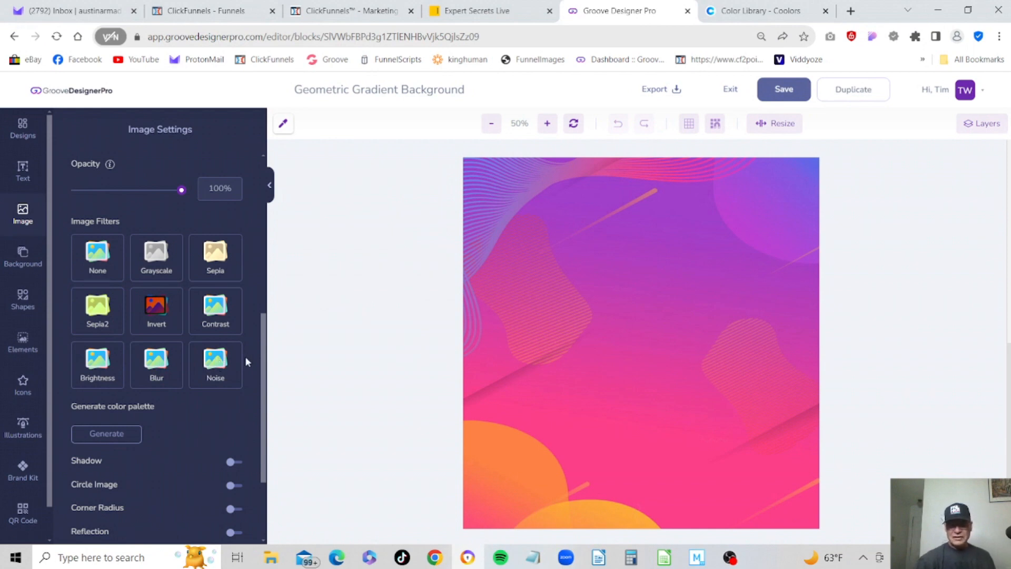
- Check the file chooser for uploading images without picking a file, and display the stock image search
drag(265, 345, 250, 172)
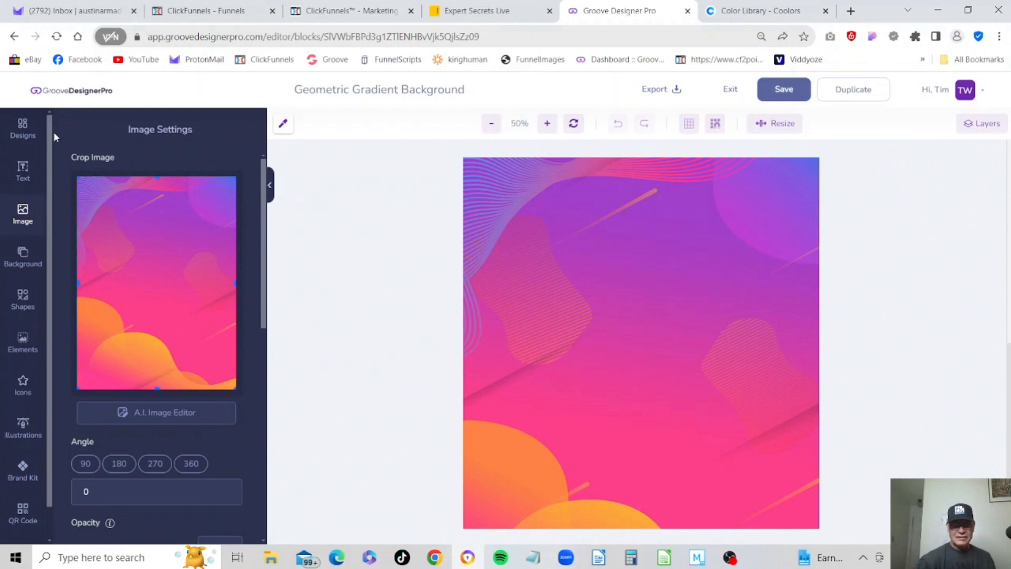
click(21, 216)
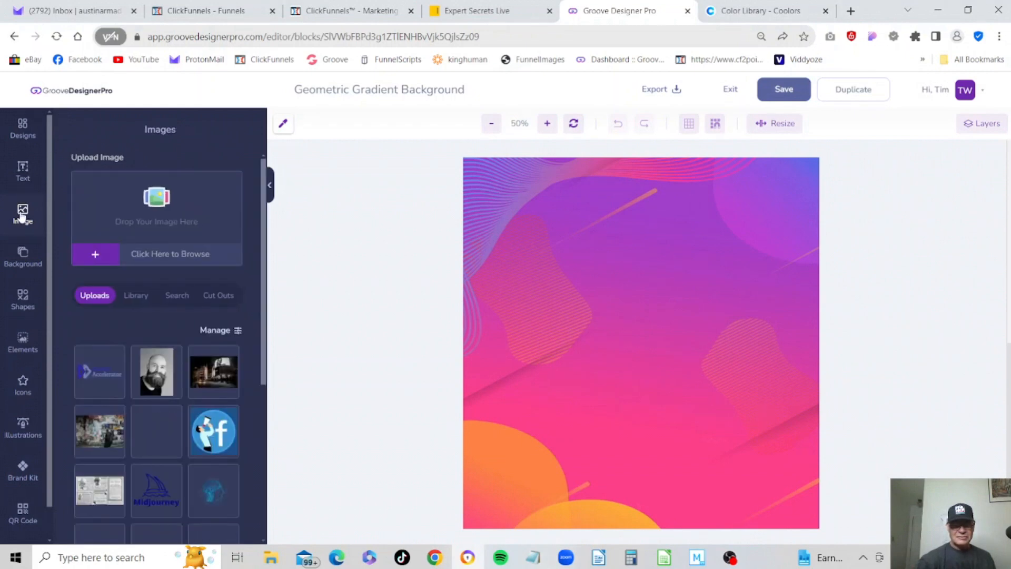
click(173, 257)
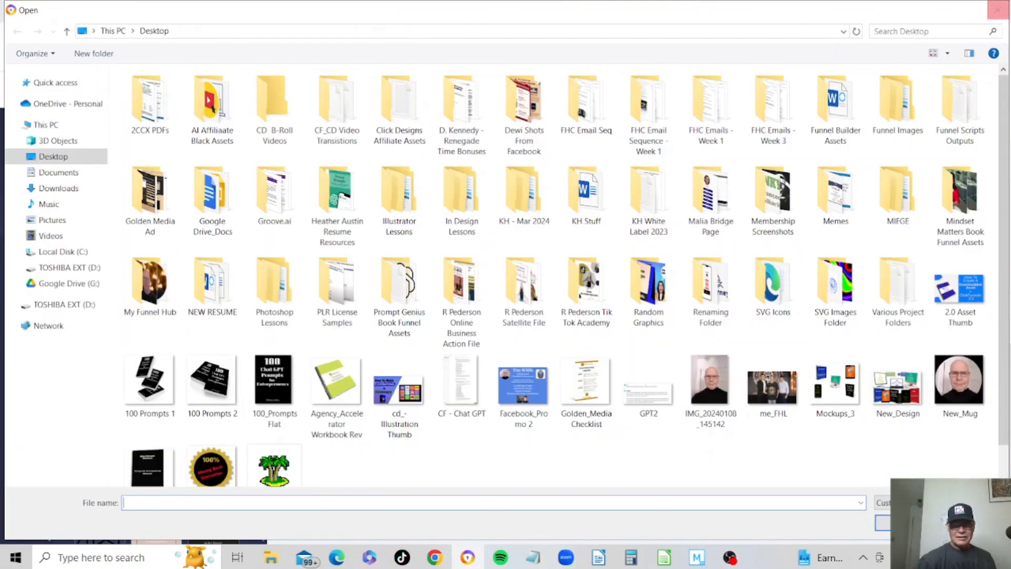
click(998, 10)
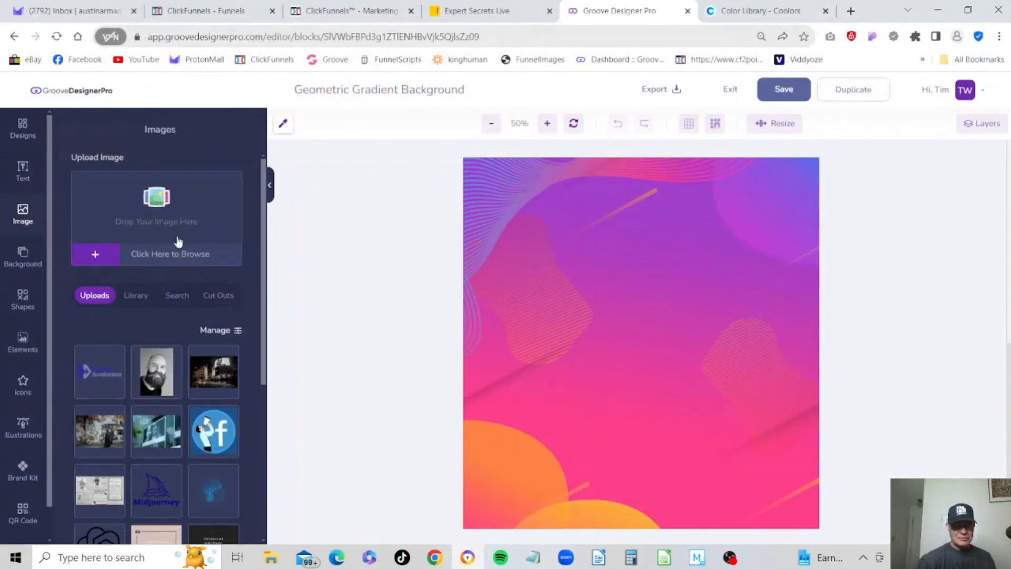
click(176, 296)
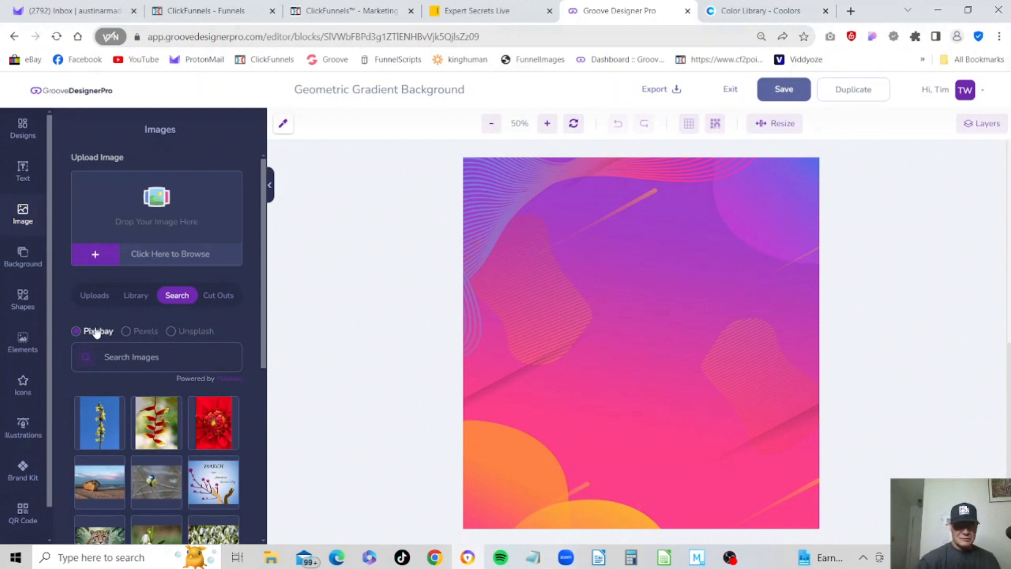
- Search the Unsplash stock images for "dogs"
click(171, 332)
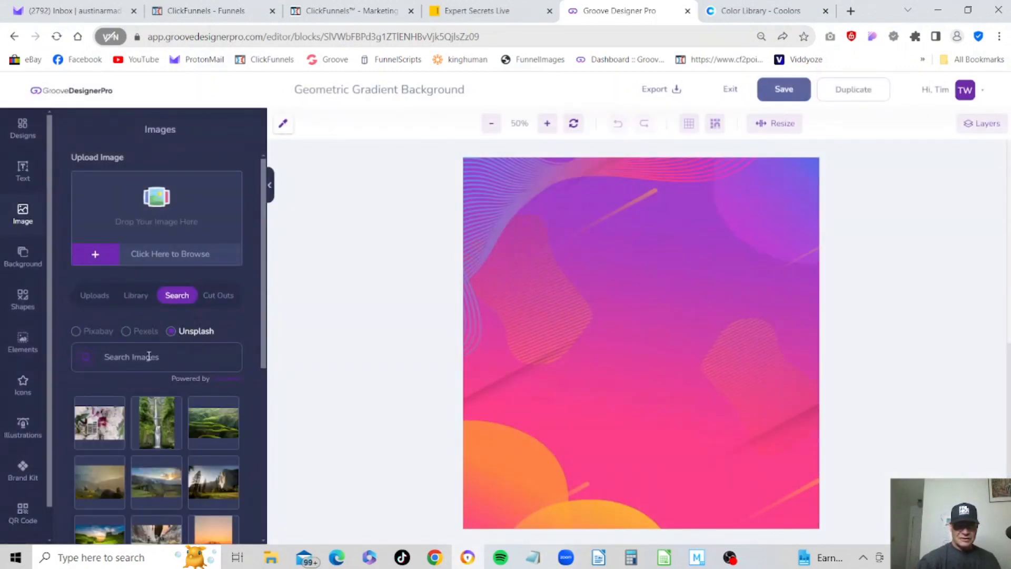
click(149, 357)
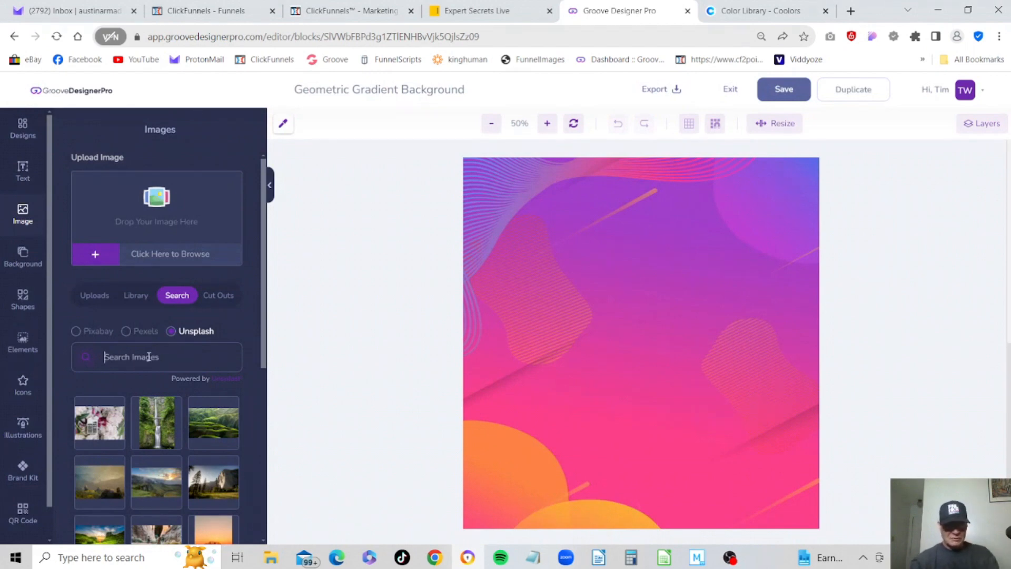
text(dogs)
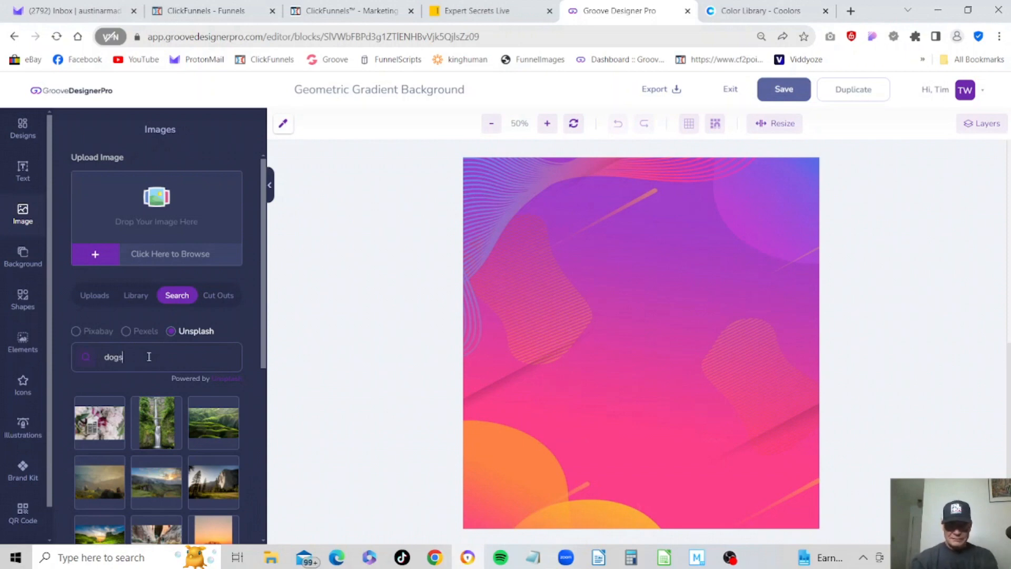
key(Return)
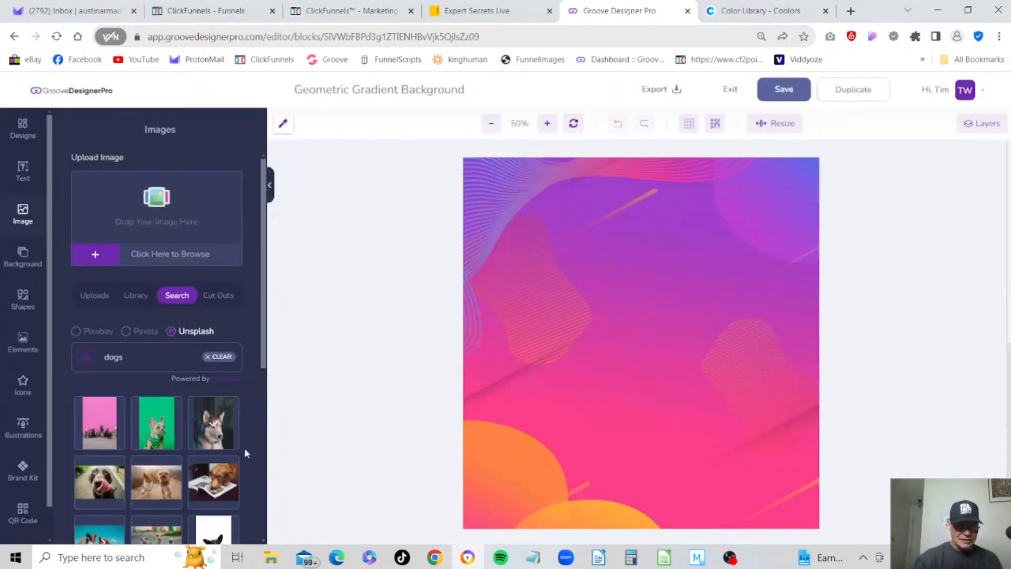
drag(266, 327, 261, 305)
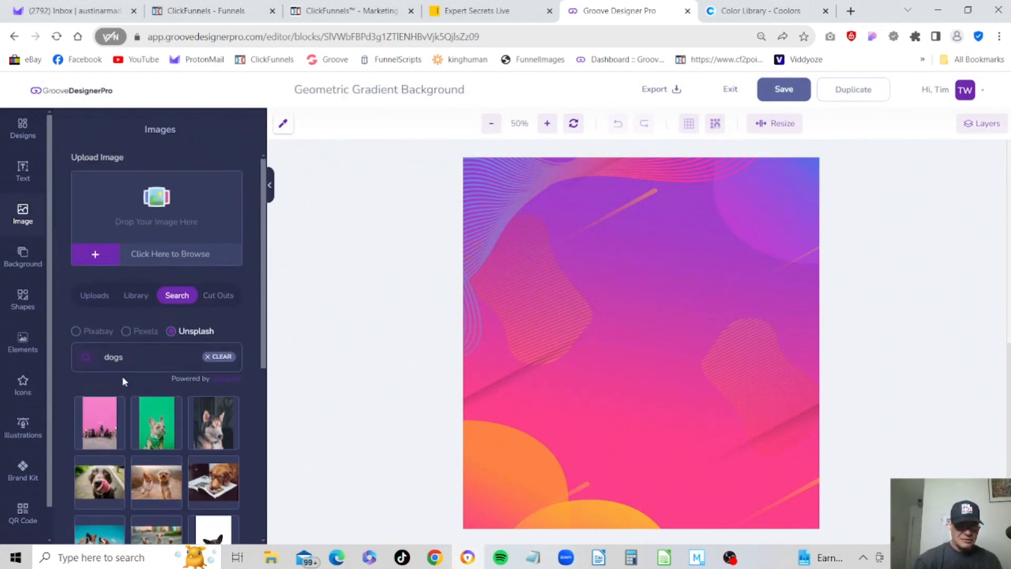
- Search the Pexels stock images for "dogs" and switch the image source to Pixabay
click(125, 332)
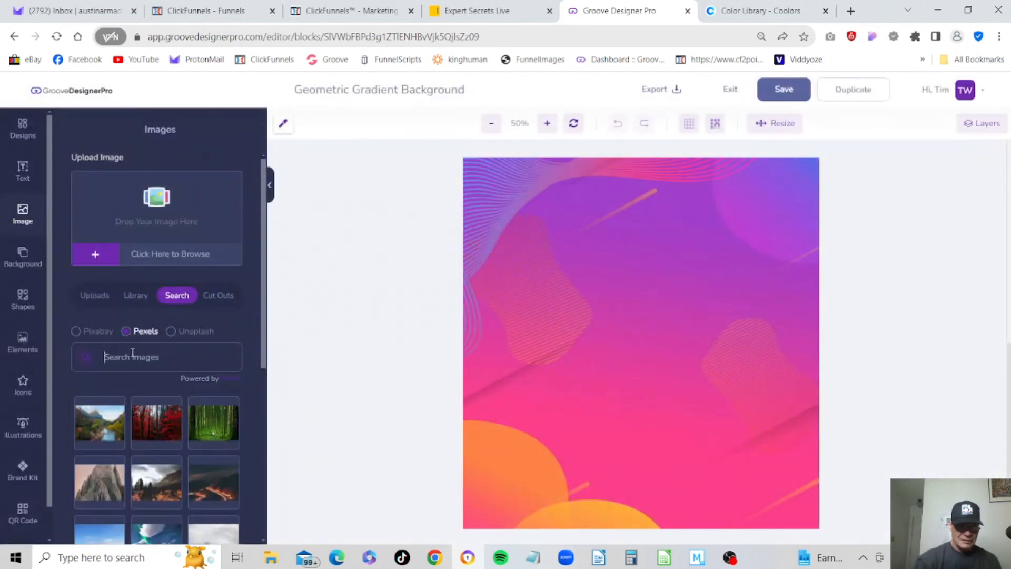
click(132, 353)
text(dogs)
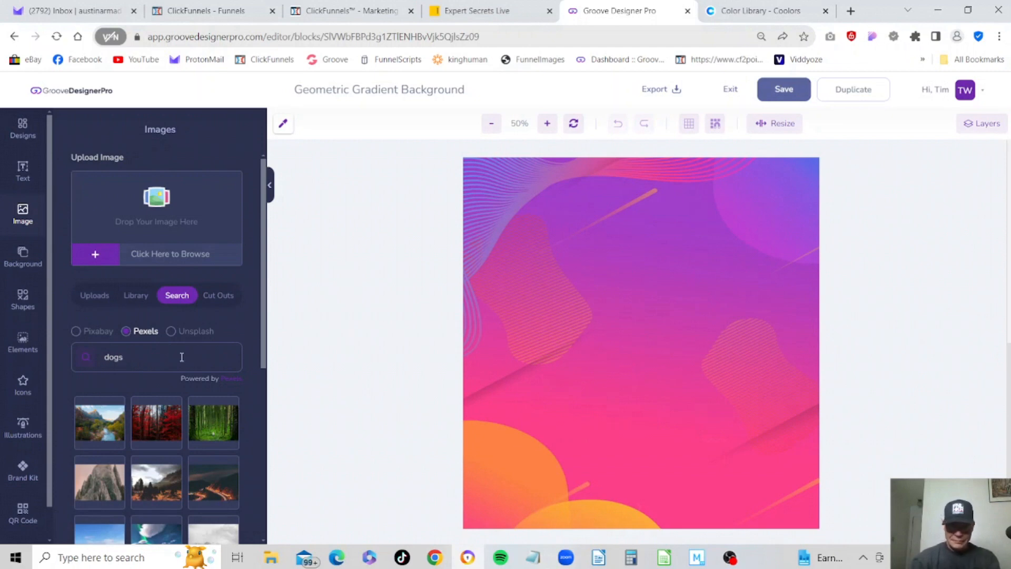
key(Return)
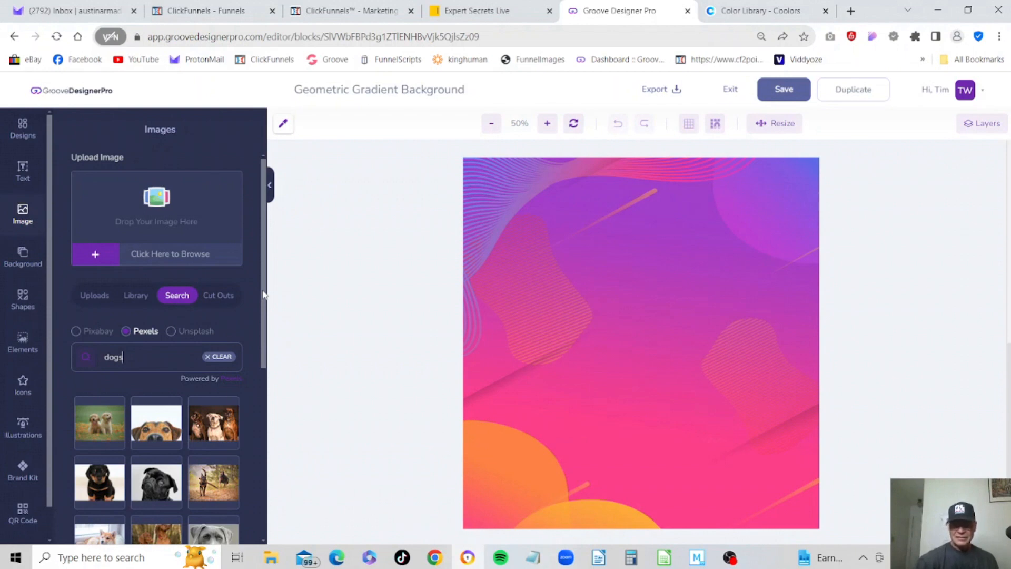
click(76, 330)
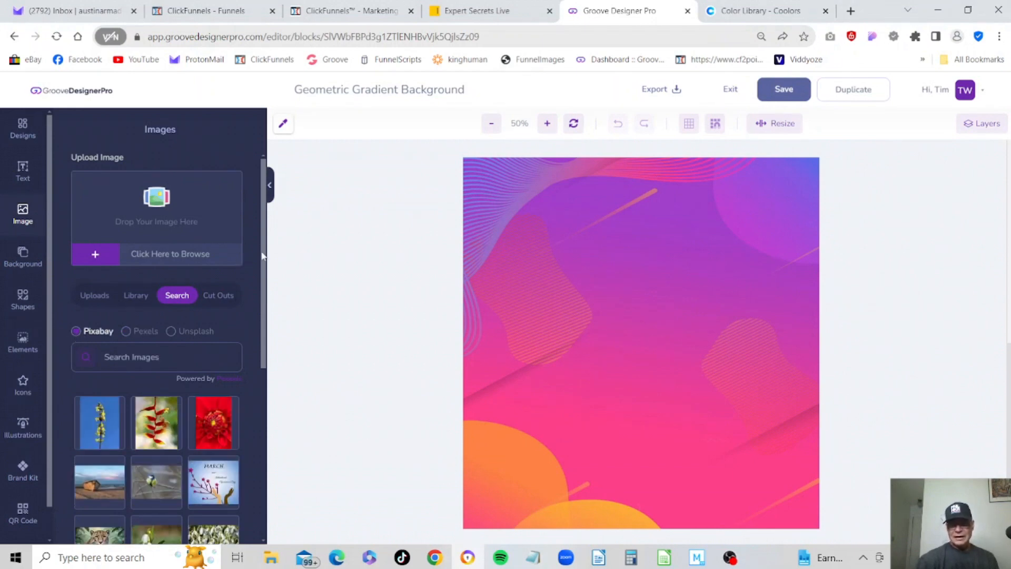
- Delete the gradient background image from the canvas
click(579, 284)
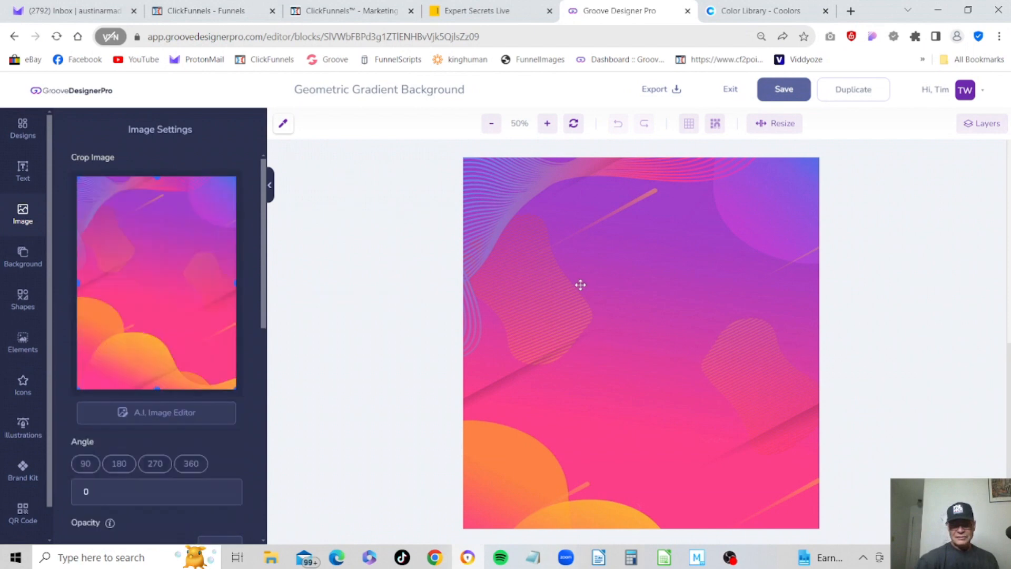
right_click(580, 285)
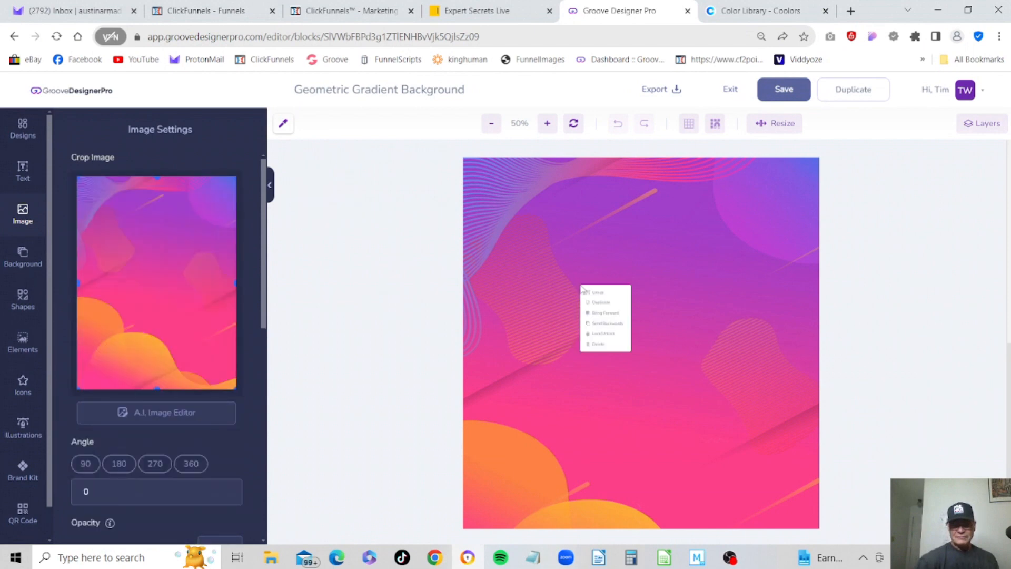
click(598, 343)
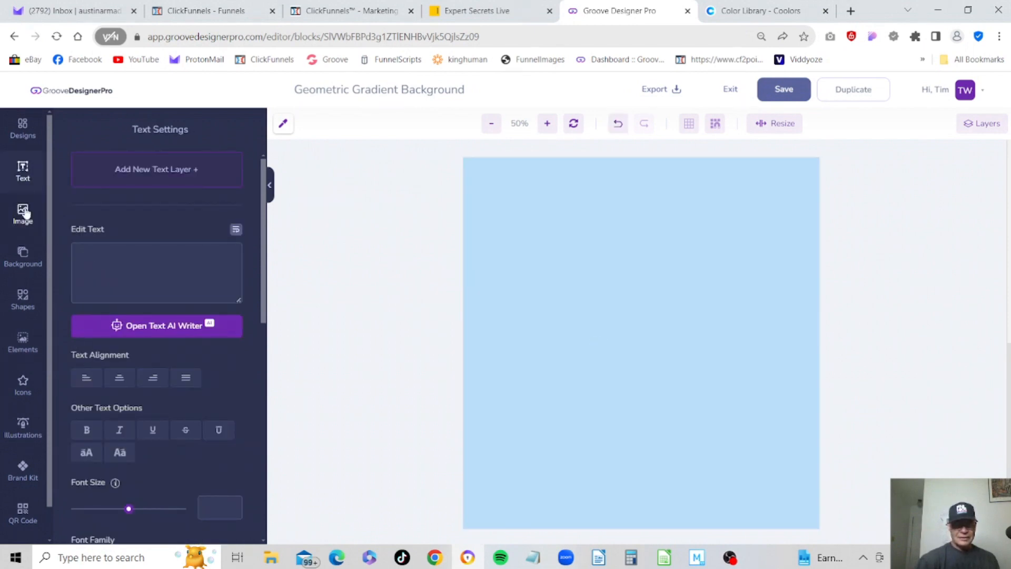
- Search the Pixabay images for "background" and place the multicoloured low-poly triangle image on the canvas
click(24, 212)
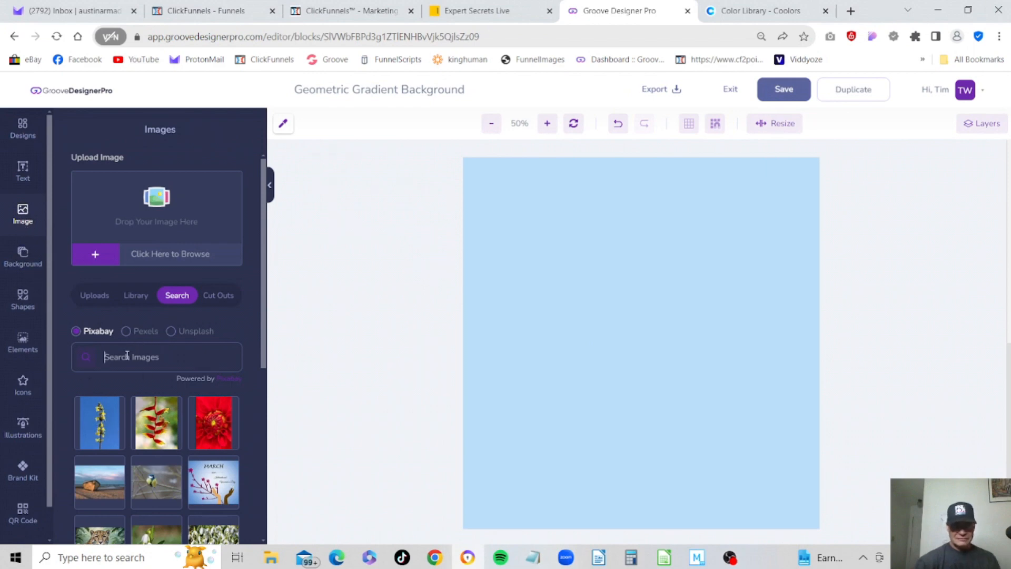
text(dog)
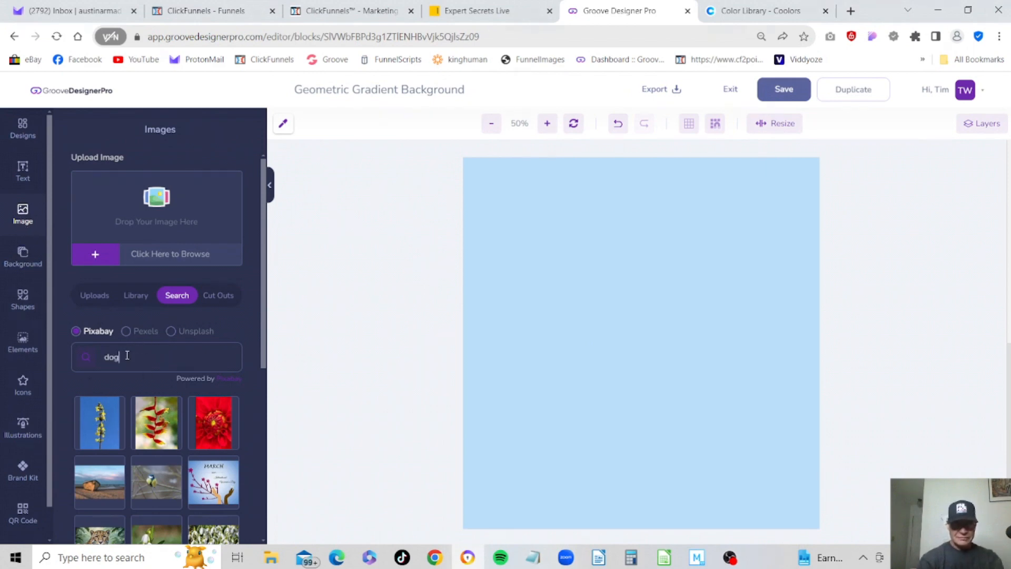
key(BackSpace)
key(BackSpace)
key(BackSpace)
text(background)
key(Return)
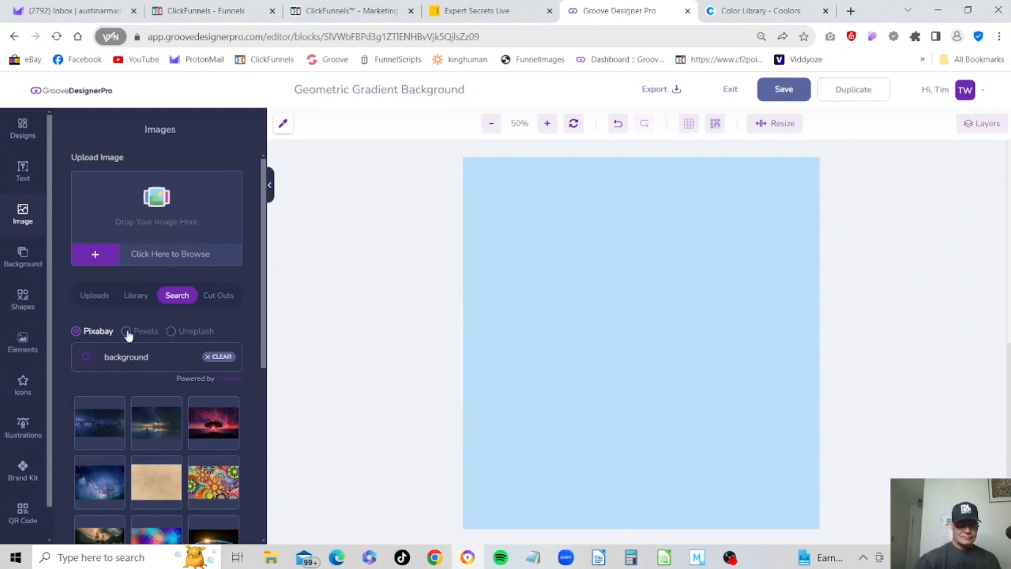
drag(263, 289, 261, 389)
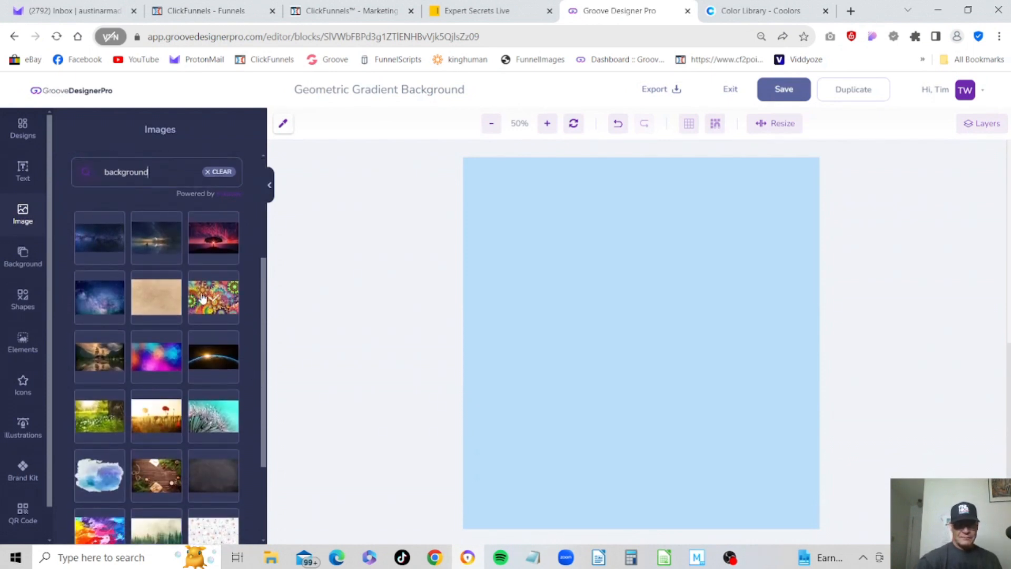
click(158, 365)
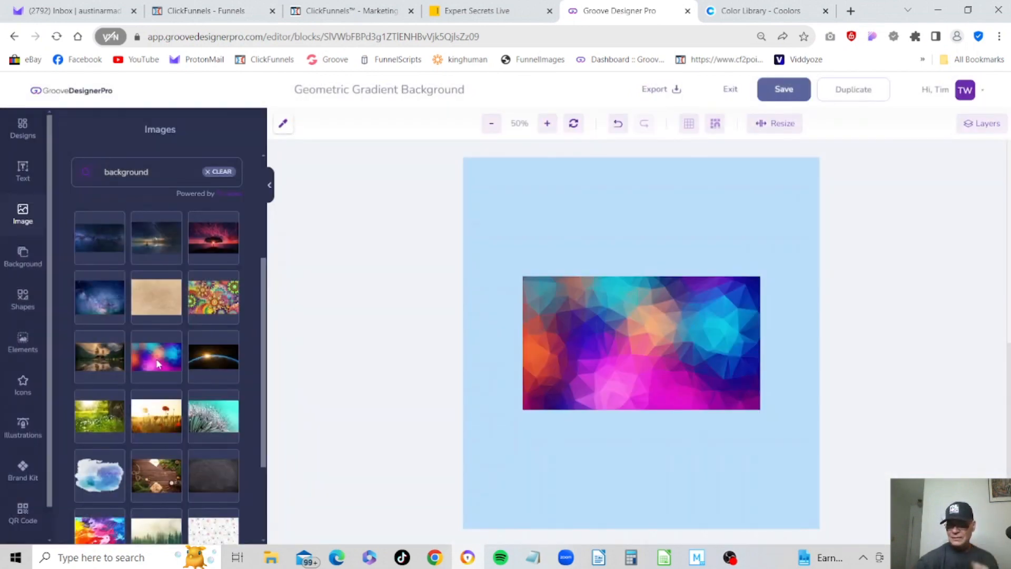
- Check the canvas width and height settings without resizing the canvas
click(757, 160)
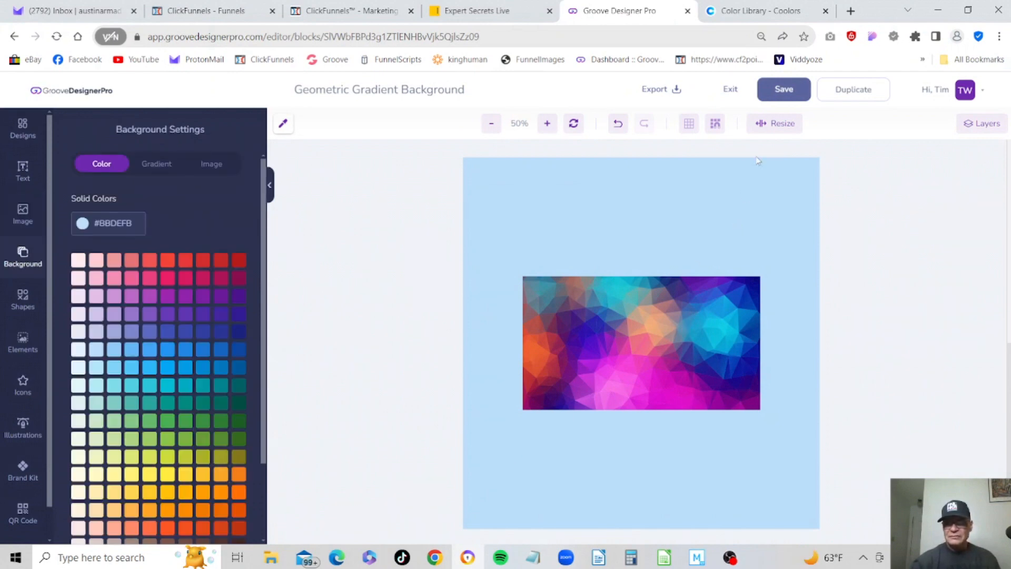
click(782, 125)
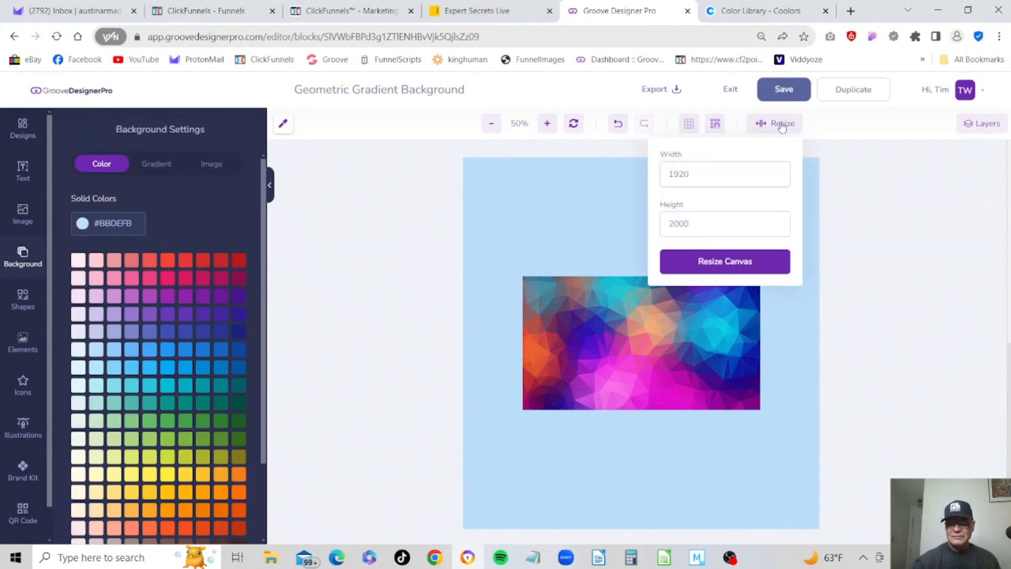
click(561, 203)
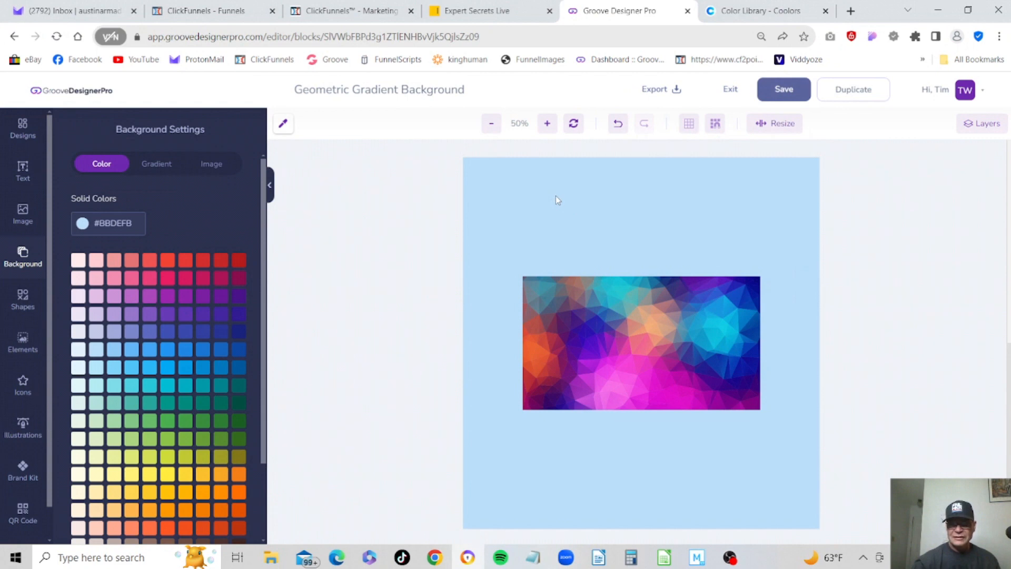
- Scale the low-poly image to the canvas width, align it with the upper edge and stretch it down to fill the whole canvas
click(661, 317)
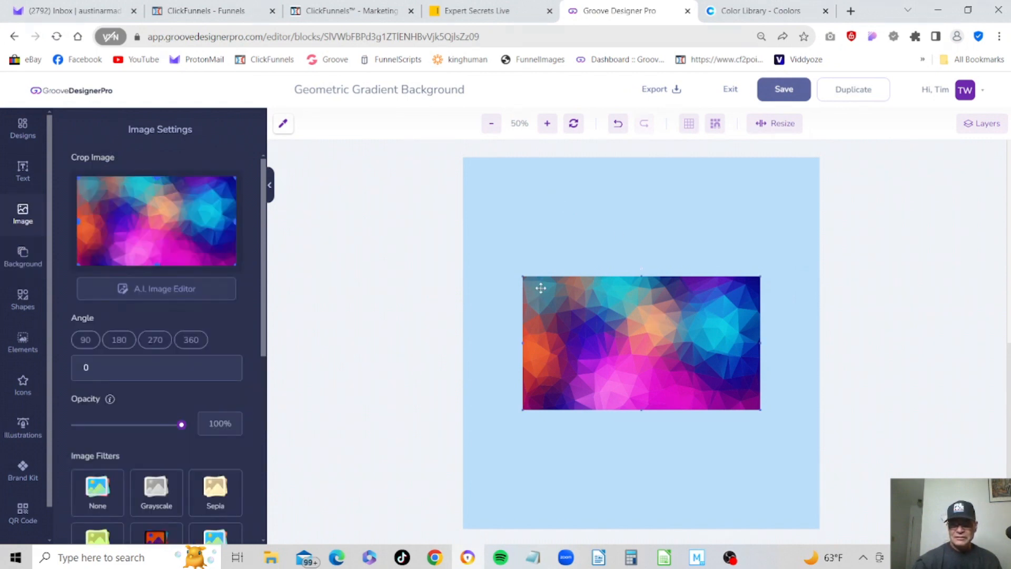
drag(521, 276, 494, 262)
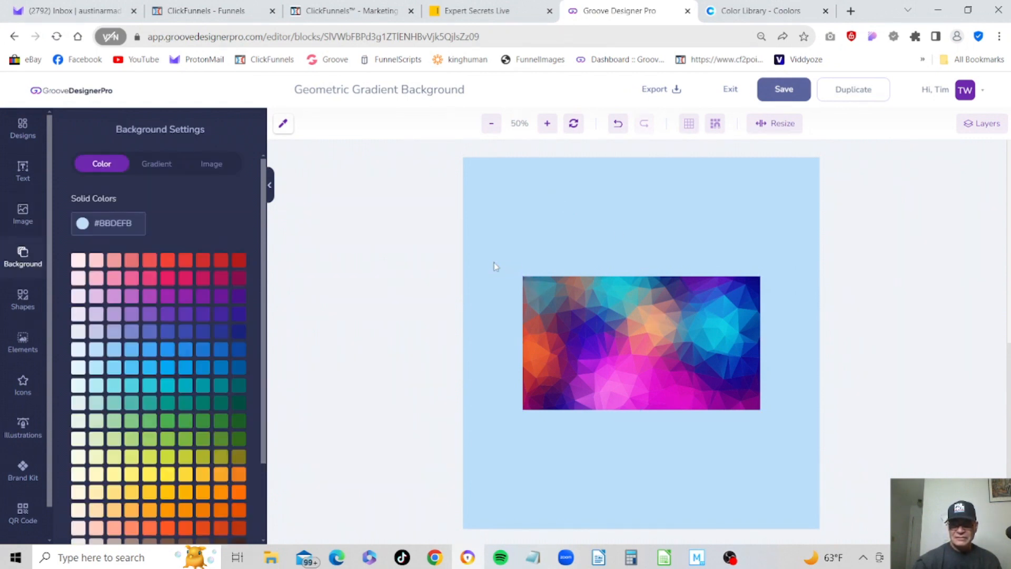
click(548, 293)
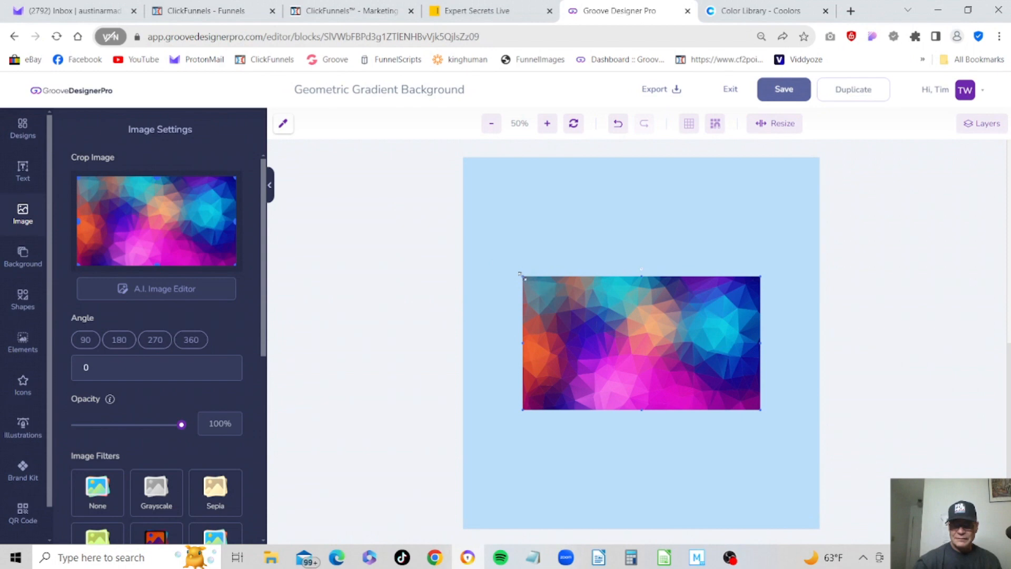
drag(520, 274, 466, 242)
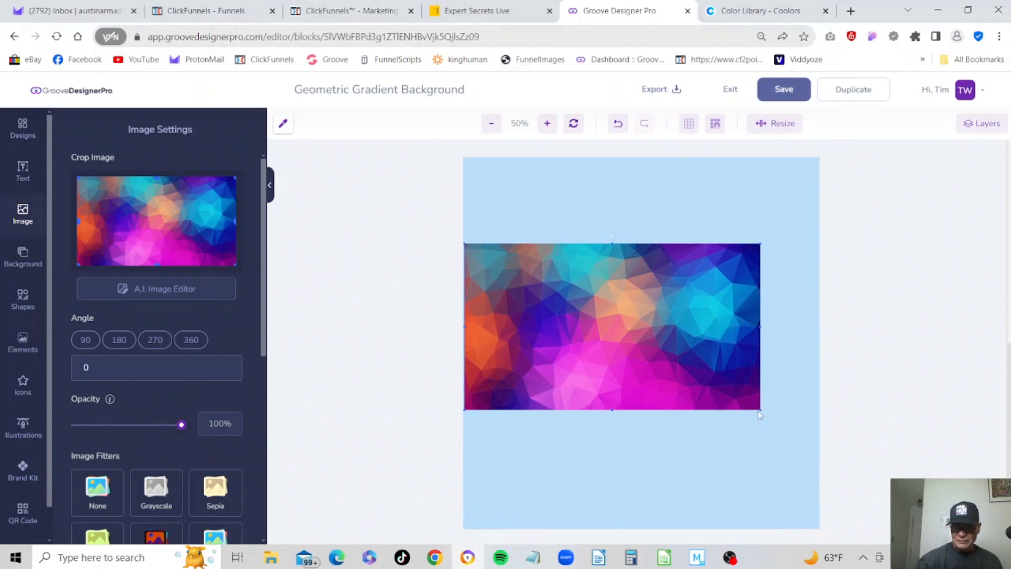
drag(763, 411, 803, 454)
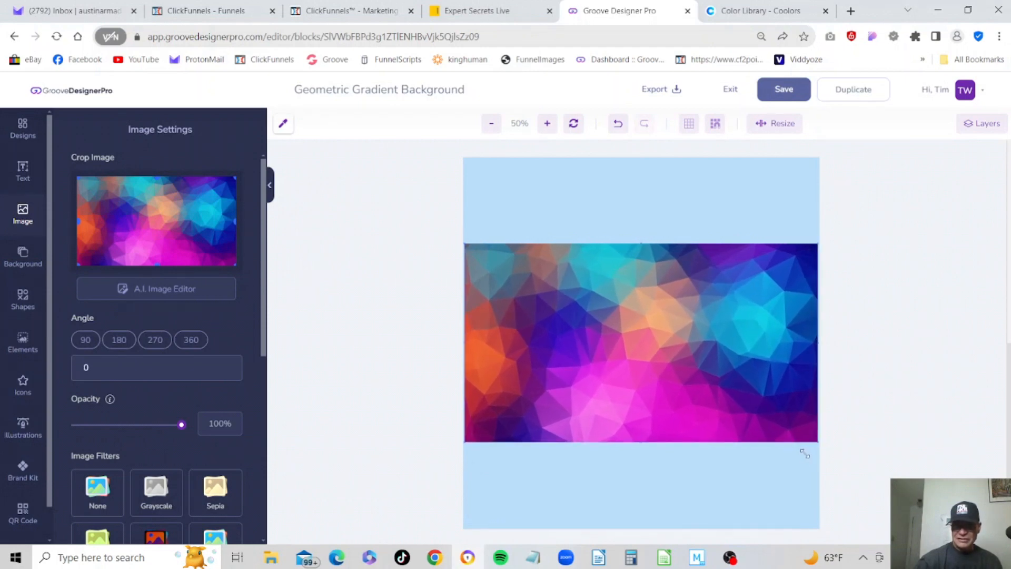
drag(692, 359, 712, 315)
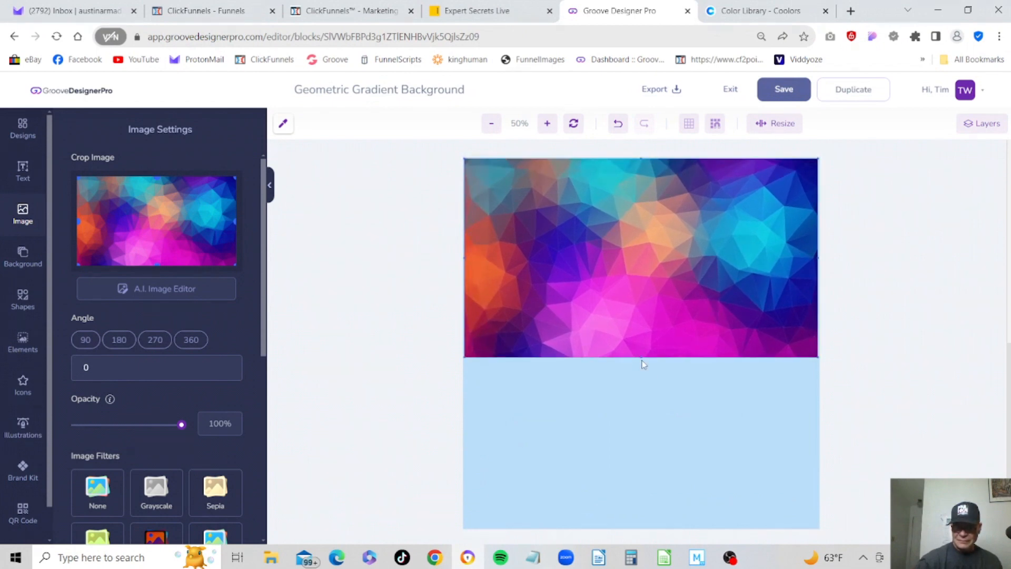
drag(642, 358, 634, 529)
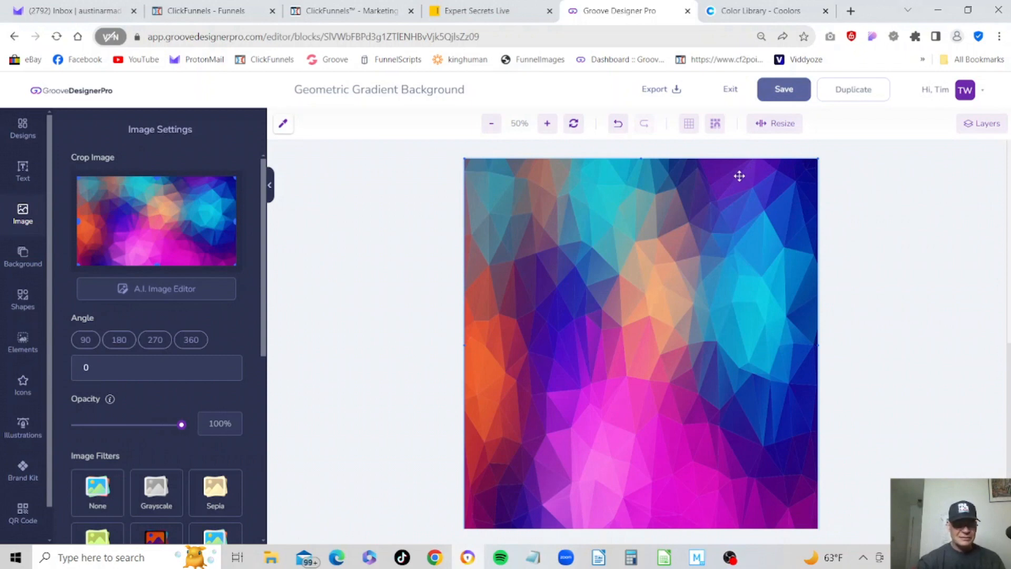
- Exit the design editor to My Designs, leaving without saving the changes
click(731, 91)
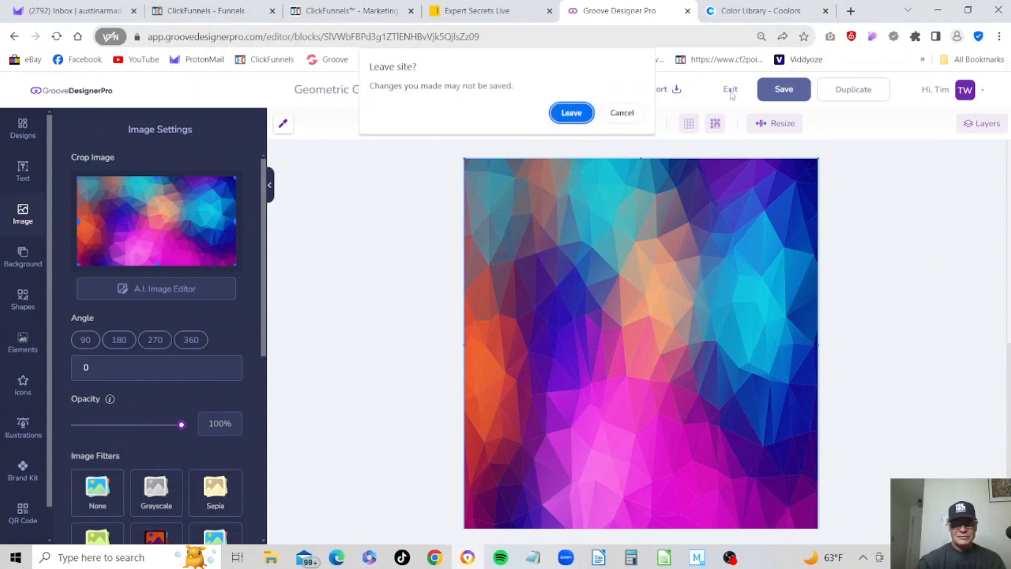
click(570, 113)
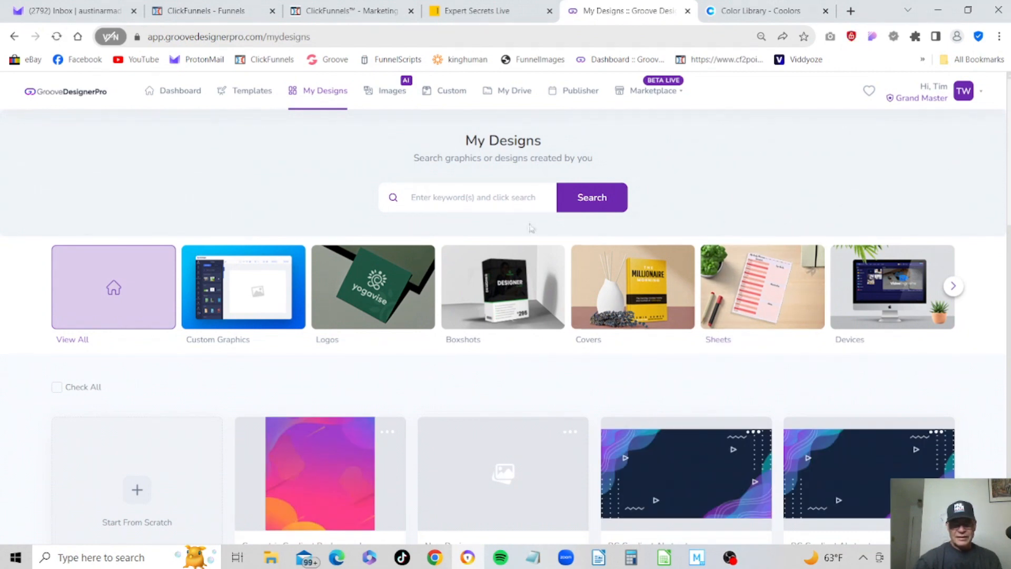
mouse_move(460, 483)
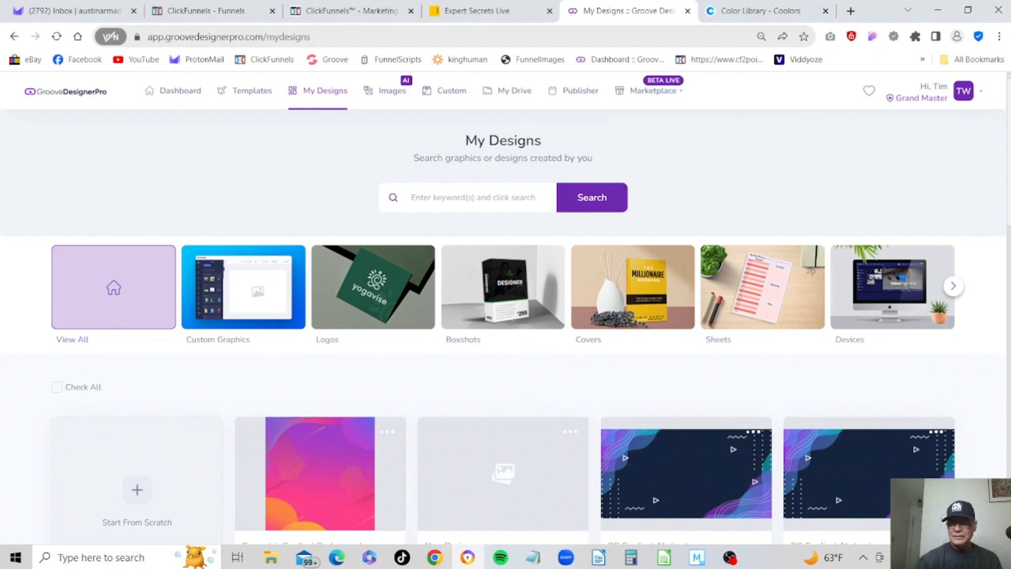
drag(1007, 103, 990, 38)
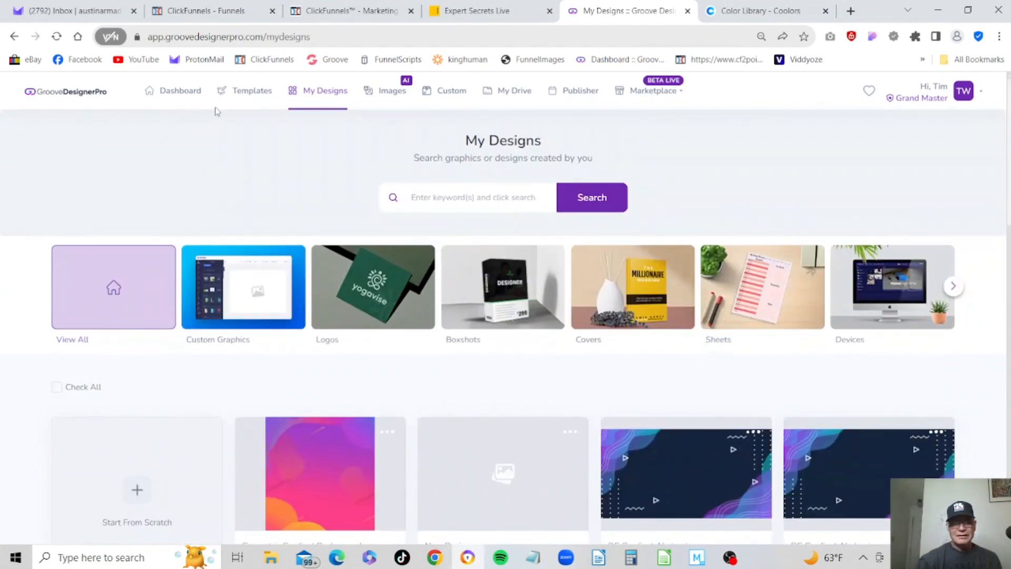
- Start a new design from scratch out of the Backgrounds template category, with Backgrounds as the design type
click(248, 98)
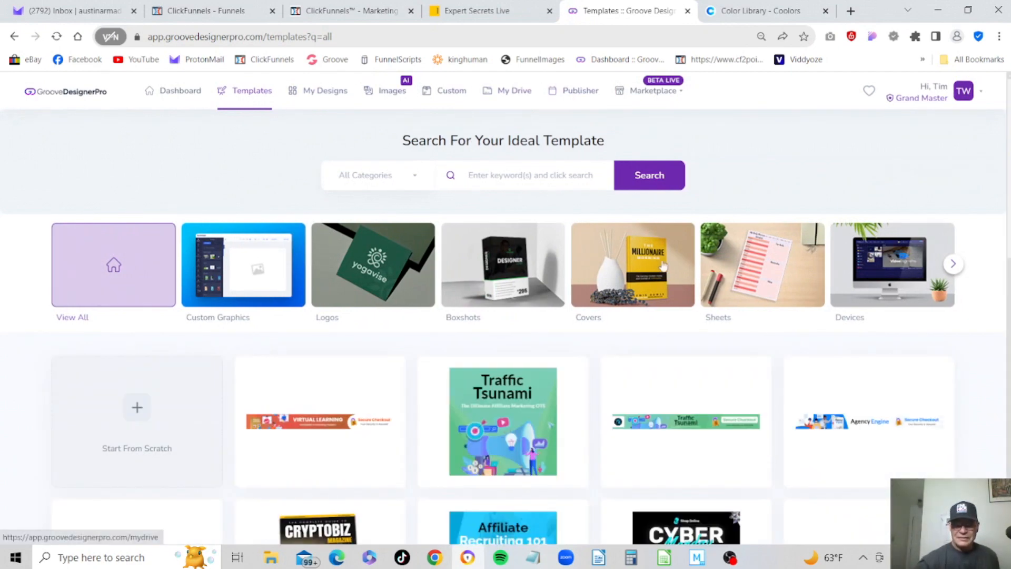
click(952, 263)
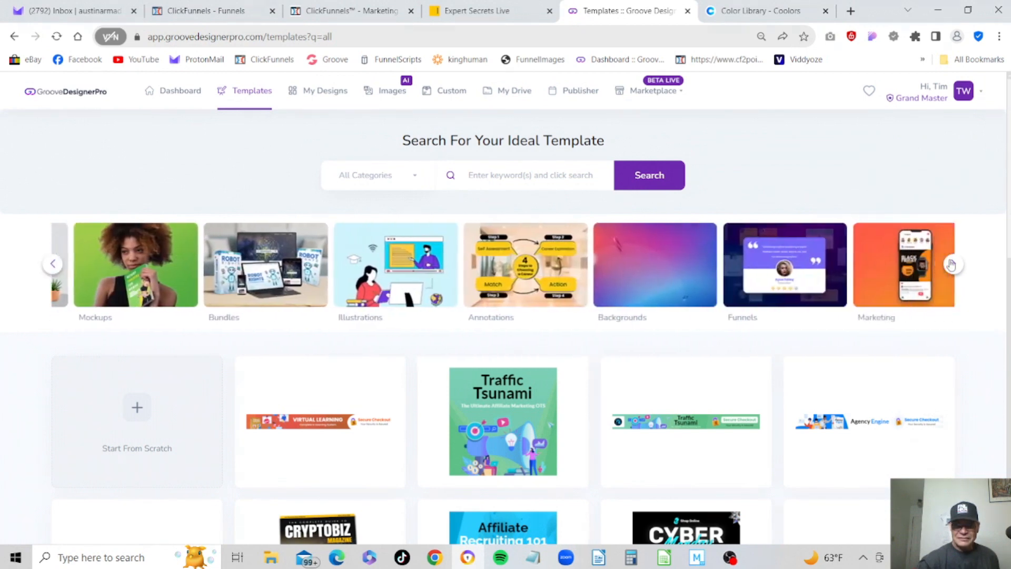
click(600, 268)
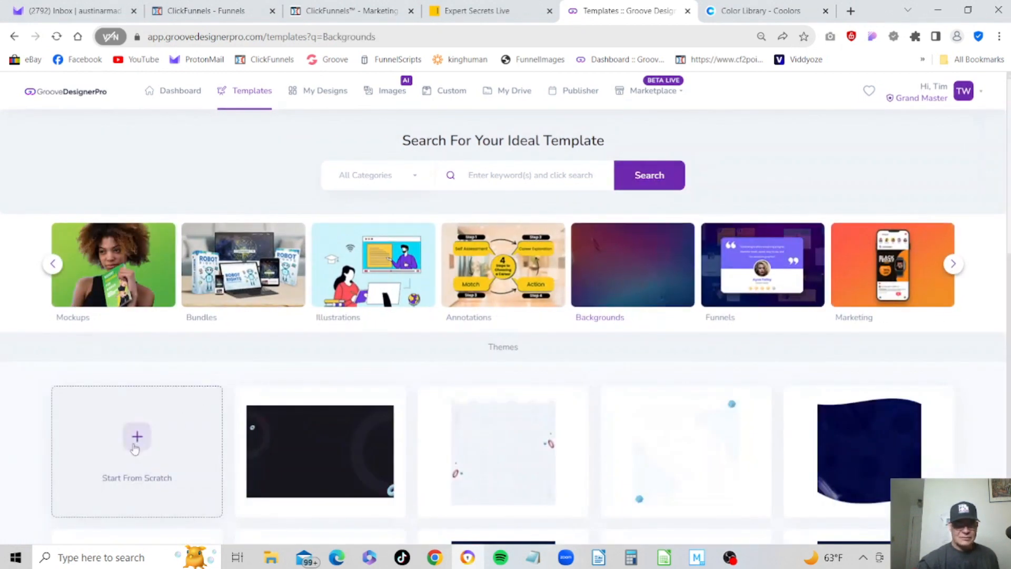
click(136, 447)
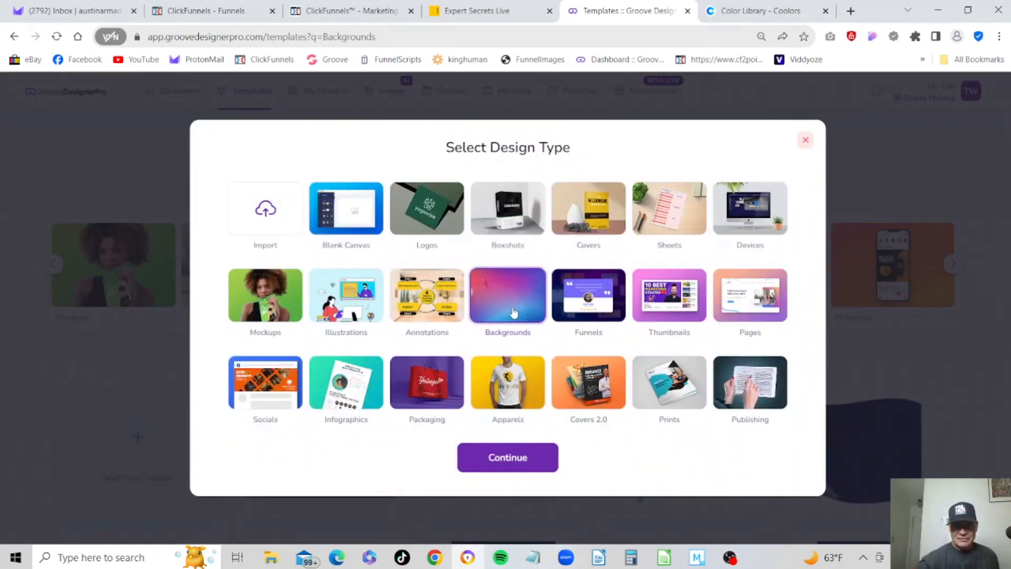
click(508, 463)
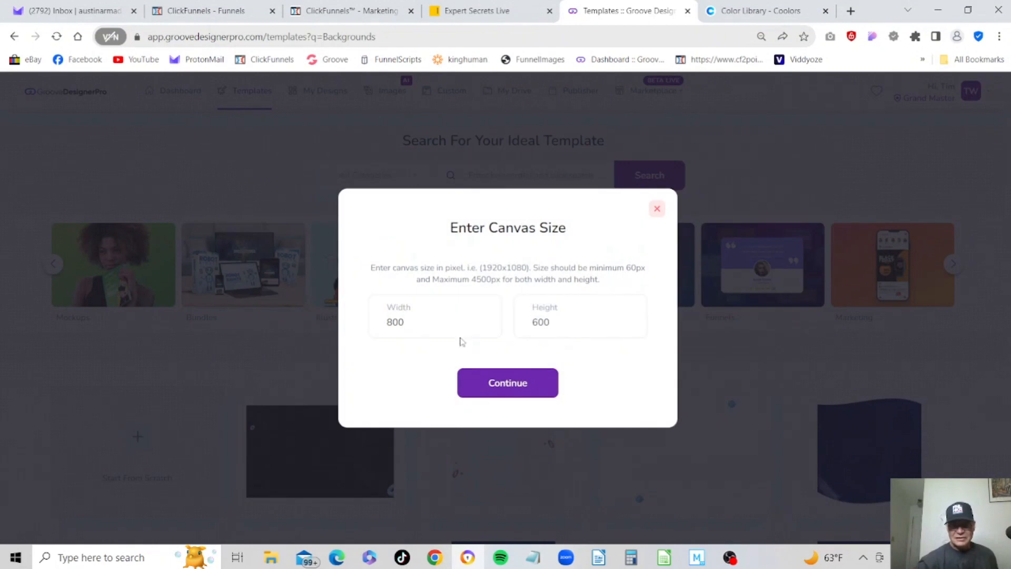
- Set the canvas size to 1920 px wide by 1080 px high and create the blank design
click(450, 322)
key(BackSpace)
key(BackSpace)
key(BackSpace)
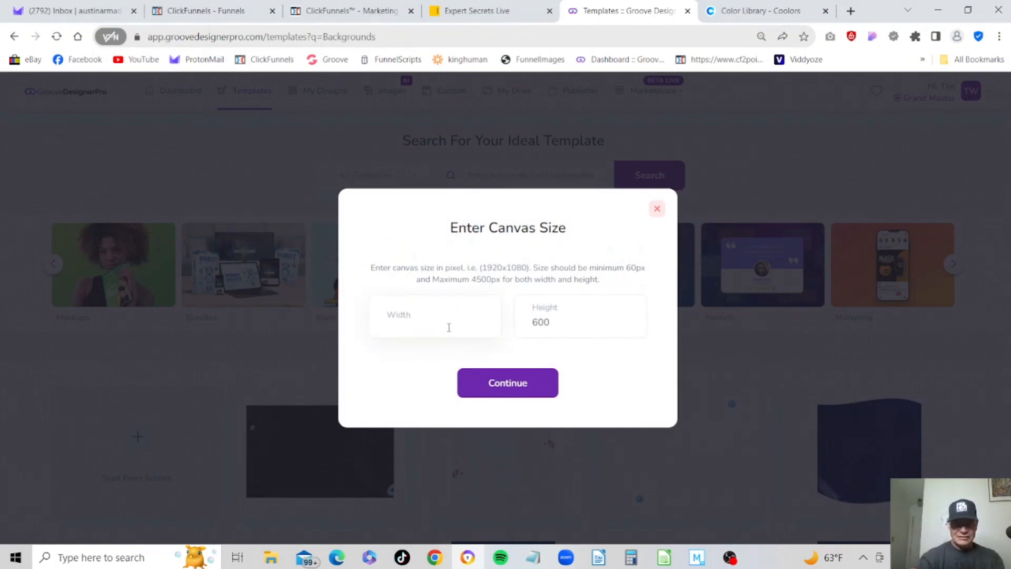
text(1920)
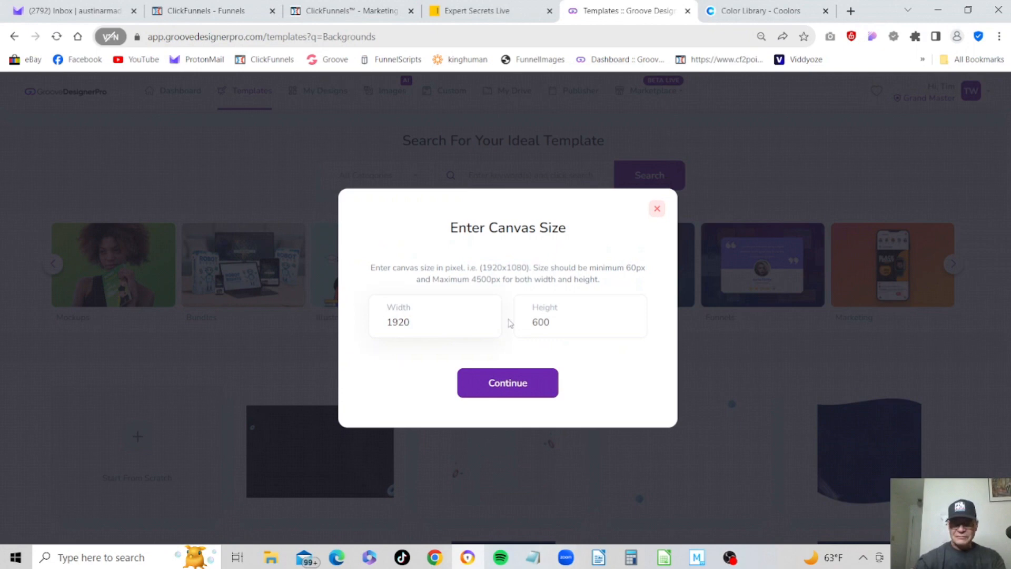
click(564, 314)
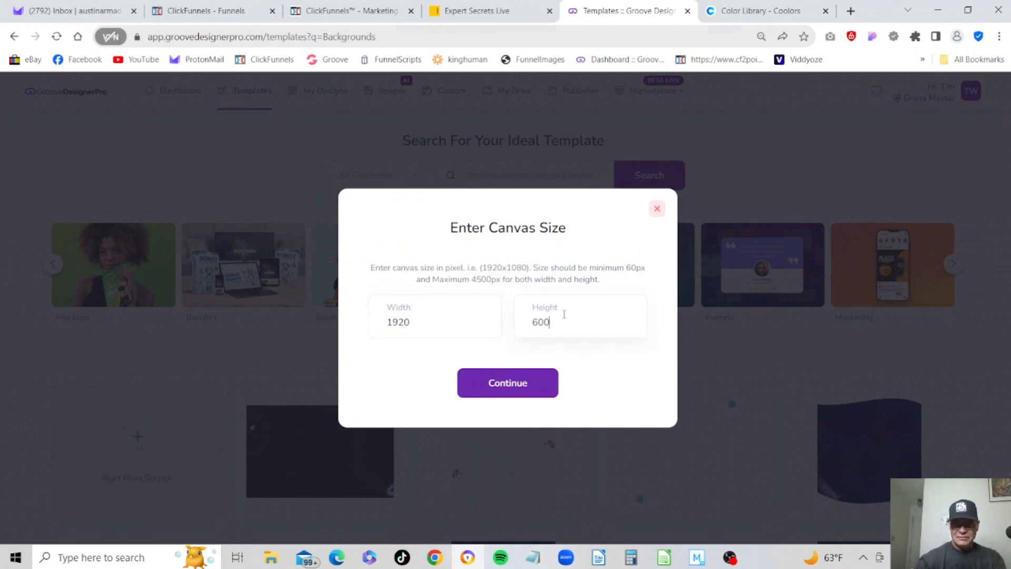
key(BackSpace)
key(BackSpace)
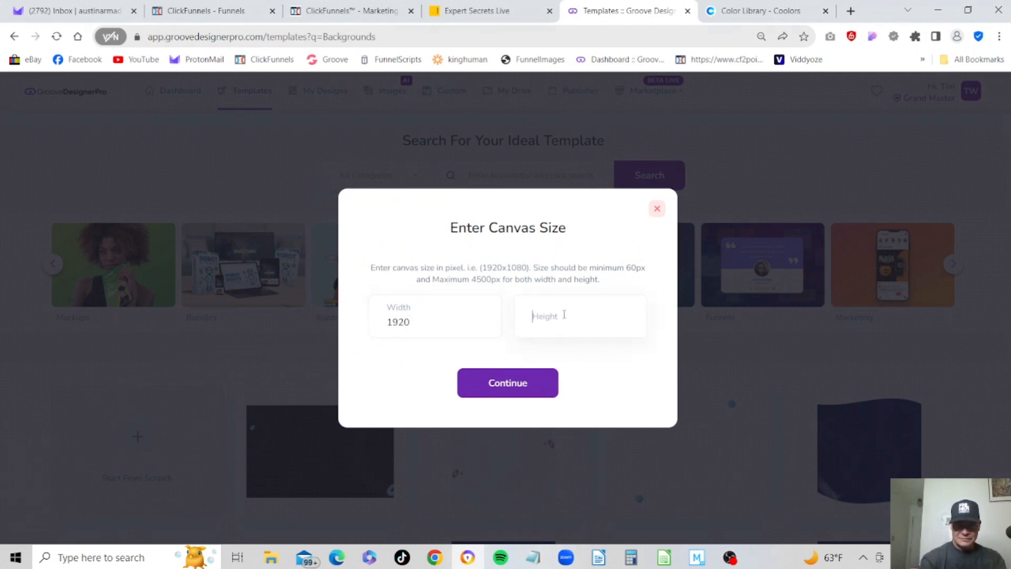
text(1080)
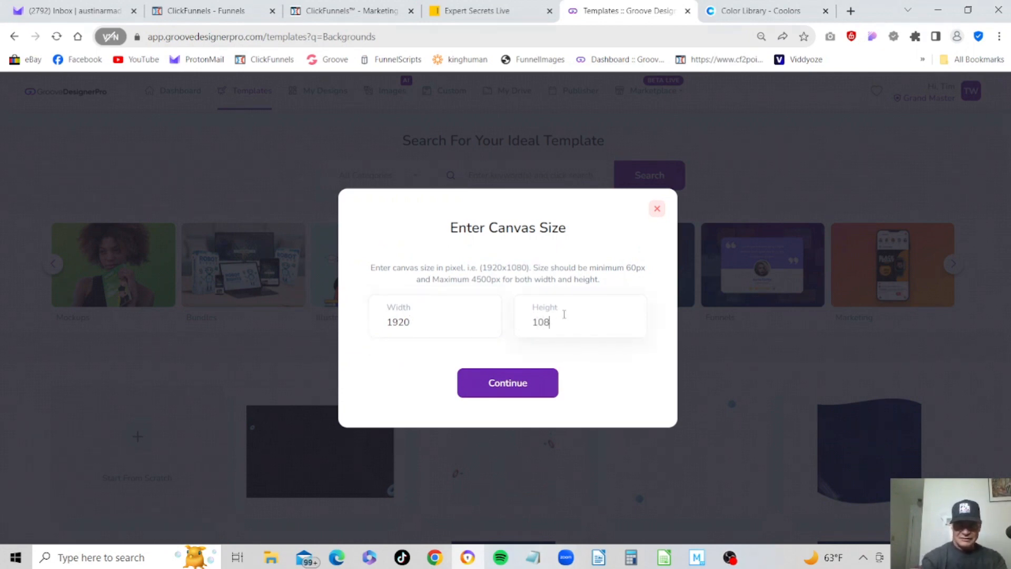
click(498, 386)
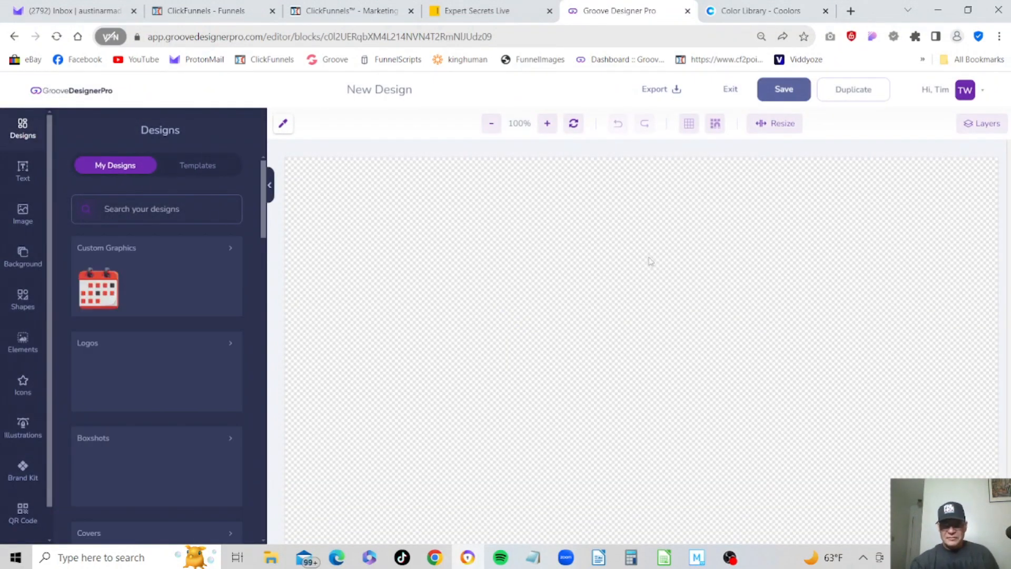
- Look through the color, gradient and image background options and fill the canvas background with solid dark blue #283593
click(492, 127)
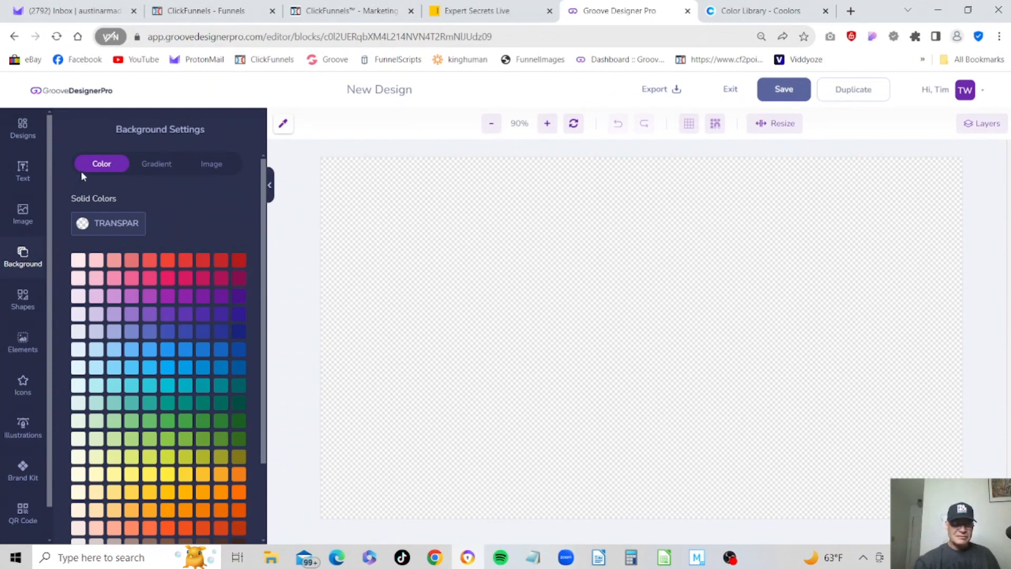
click(157, 165)
click(213, 165)
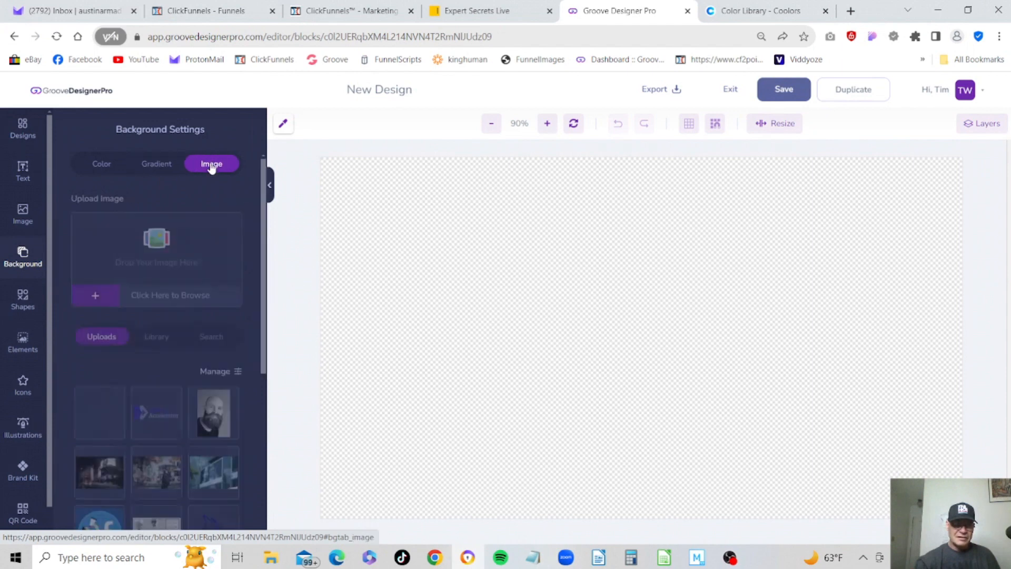
click(102, 166)
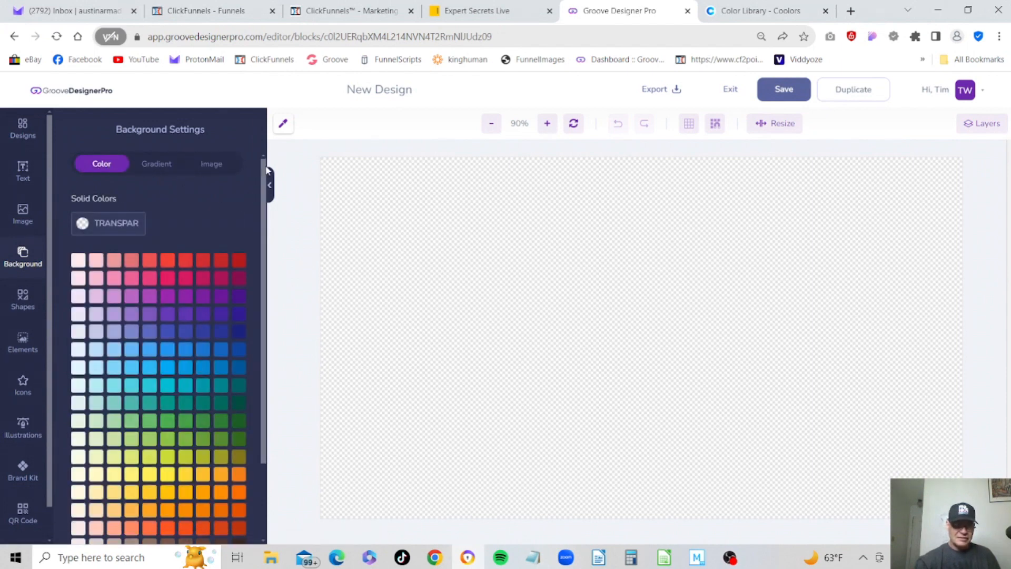
drag(263, 166, 246, 188)
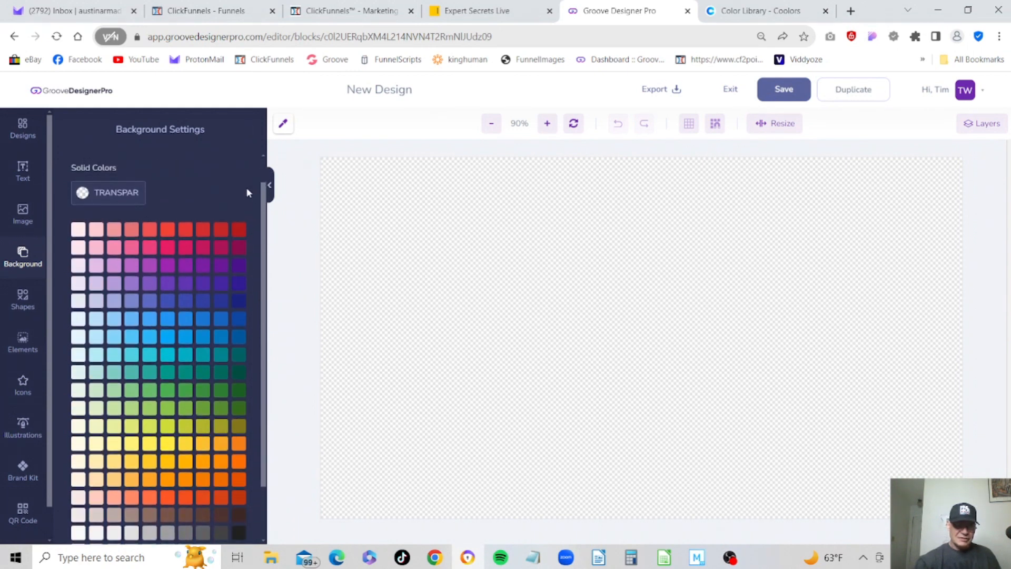
click(221, 302)
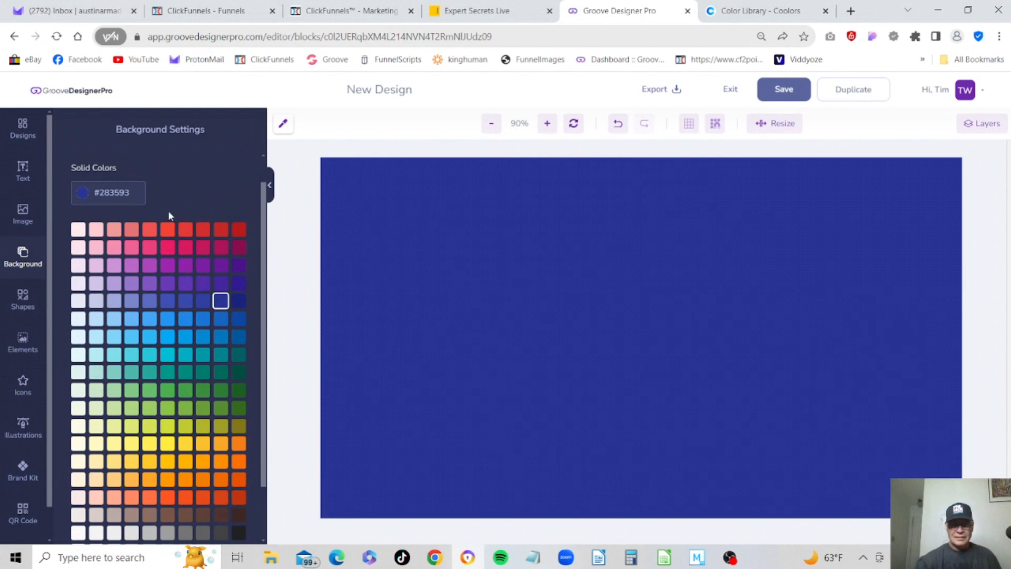
- Mix a custom muted grey-teal background color, #718D90, with the color picker
click(137, 198)
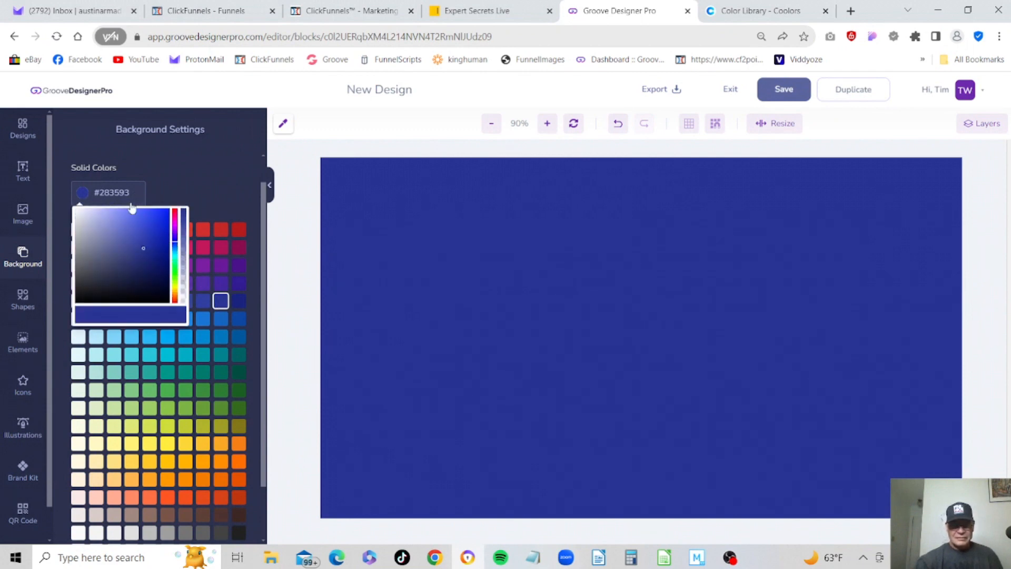
click(128, 232)
mouse_move(132, 235)
mouse_down()
mouse_move(147, 255)
mouse_move(126, 269)
mouse_move(94, 249)
mouse_up()
mouse_move(175, 258)
mouse_down()
mouse_move(181, 281)
mouse_move(178, 243)
mouse_move(175, 254)
mouse_up()
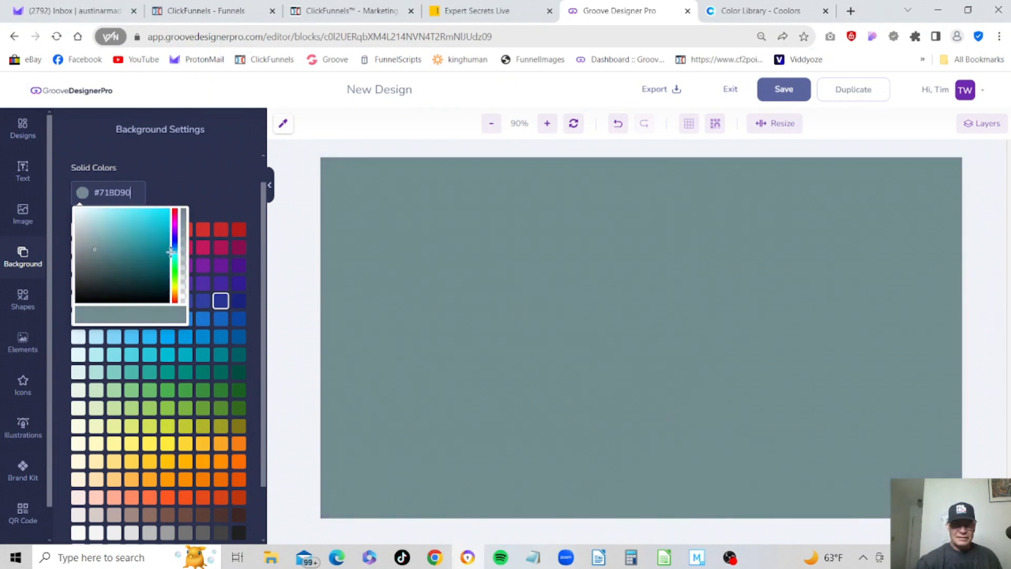
- Set the solid background color to the hex value 23B76A
click(133, 199)
key(BackSpace)
key(BackSpace)
key(BackSpace)
key(BackSpace)
key(BackSpace)
key(BackSpace)
key(BackSpace)
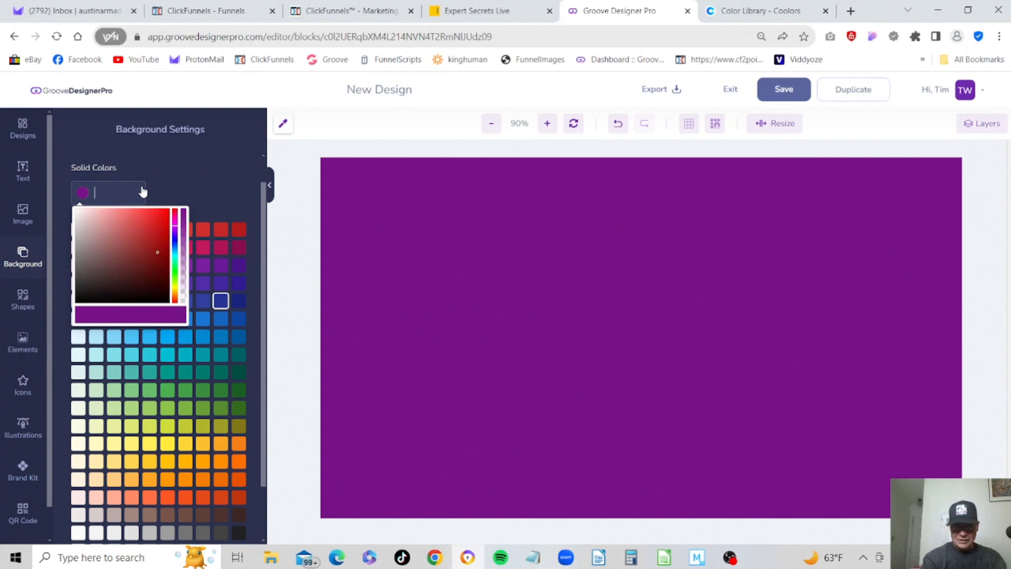
text(23B)
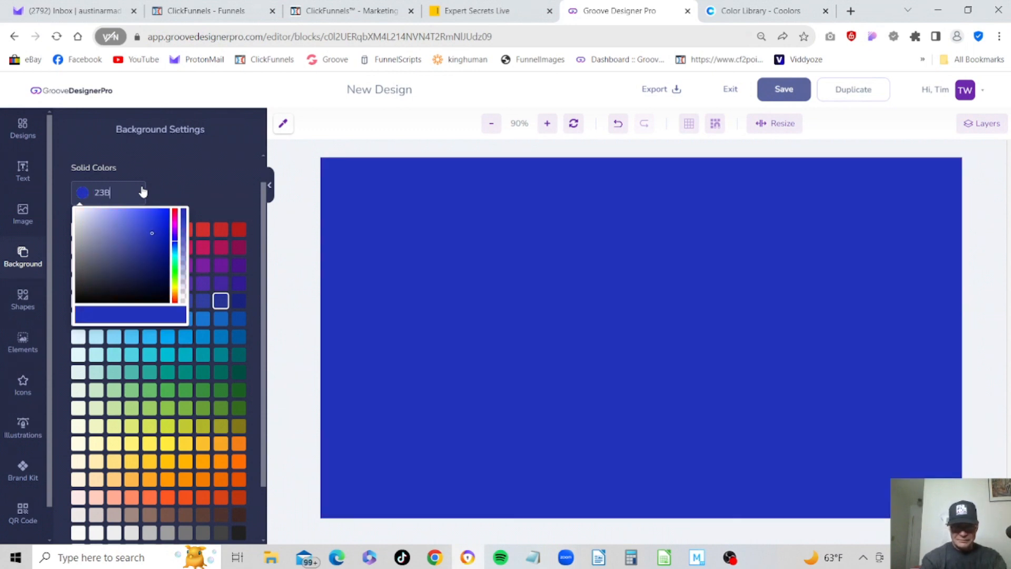
text(76)
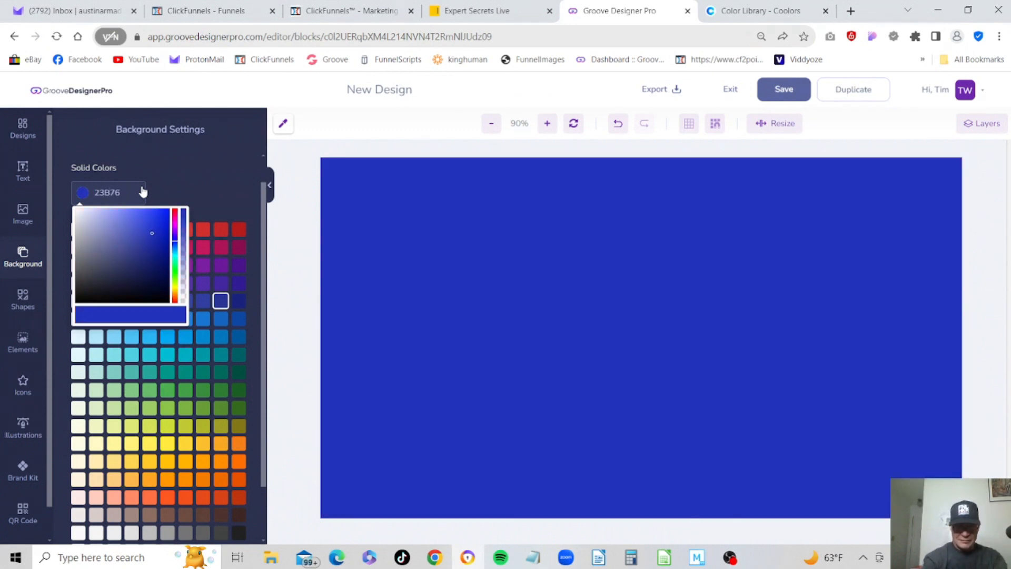
text(A)
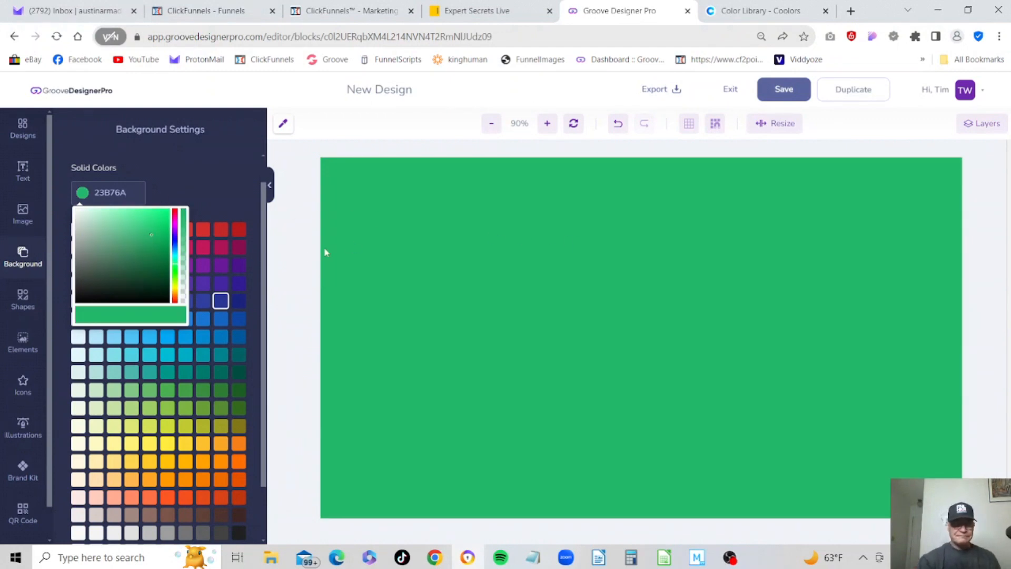
drag(183, 209, 176, 170)
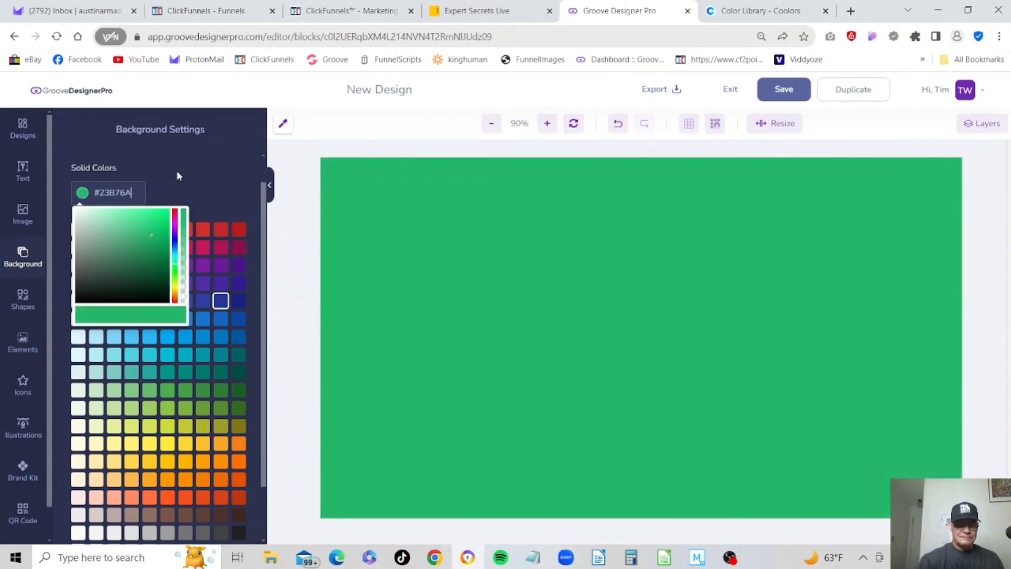
click(190, 179)
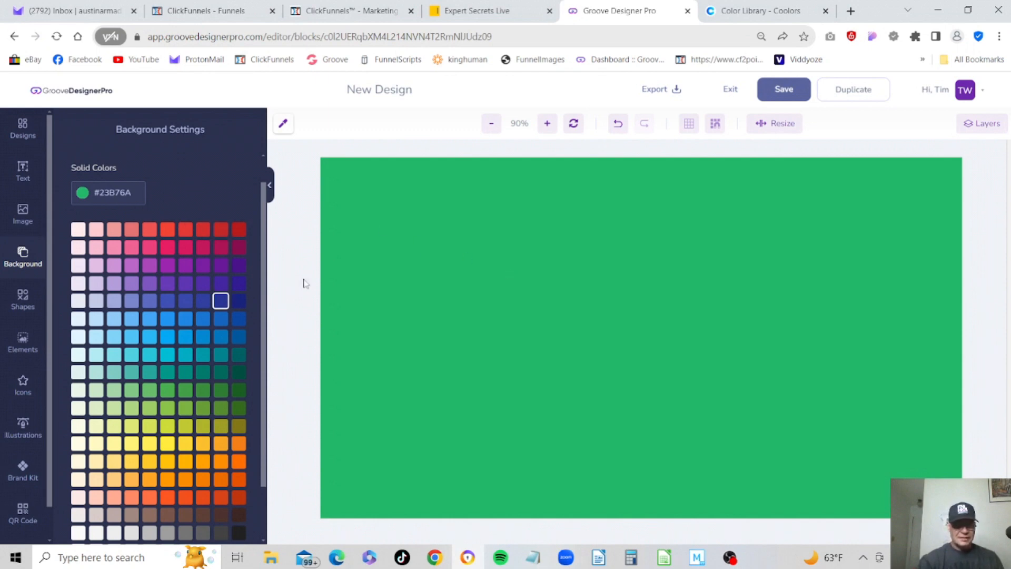
- Reset the canvas background to transparent
scroll(249, 418, down, 2)
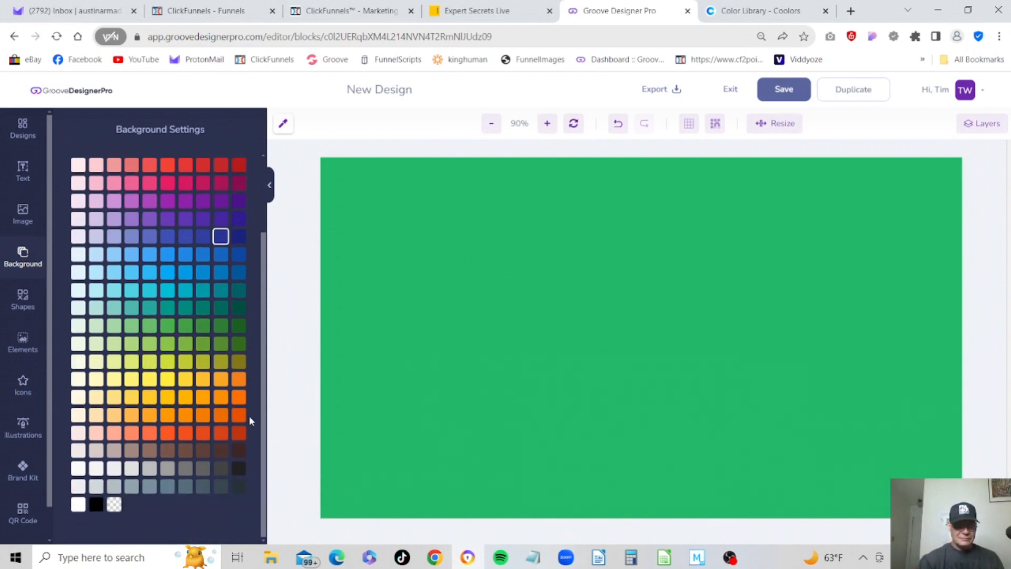
click(114, 505)
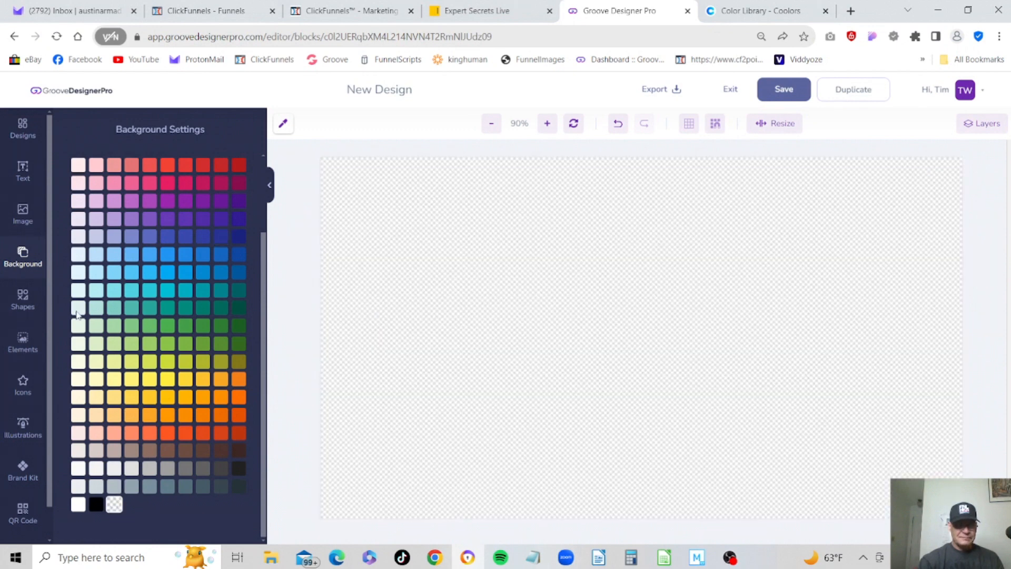
- Browse the Backgrounds category of the image library and place the blue and purple neon rectangle image with yellow light columns on the canvas
click(23, 213)
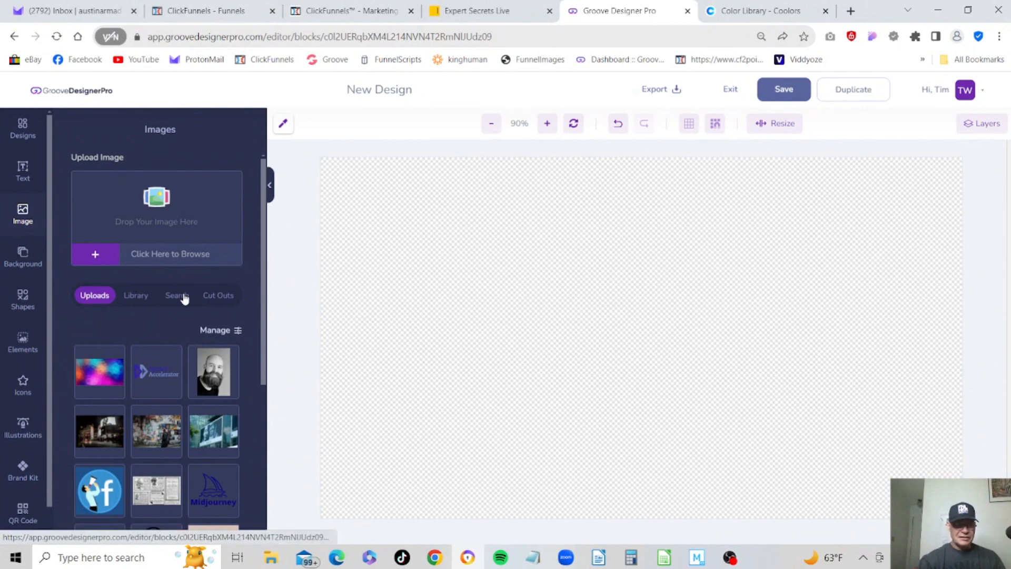
click(138, 296)
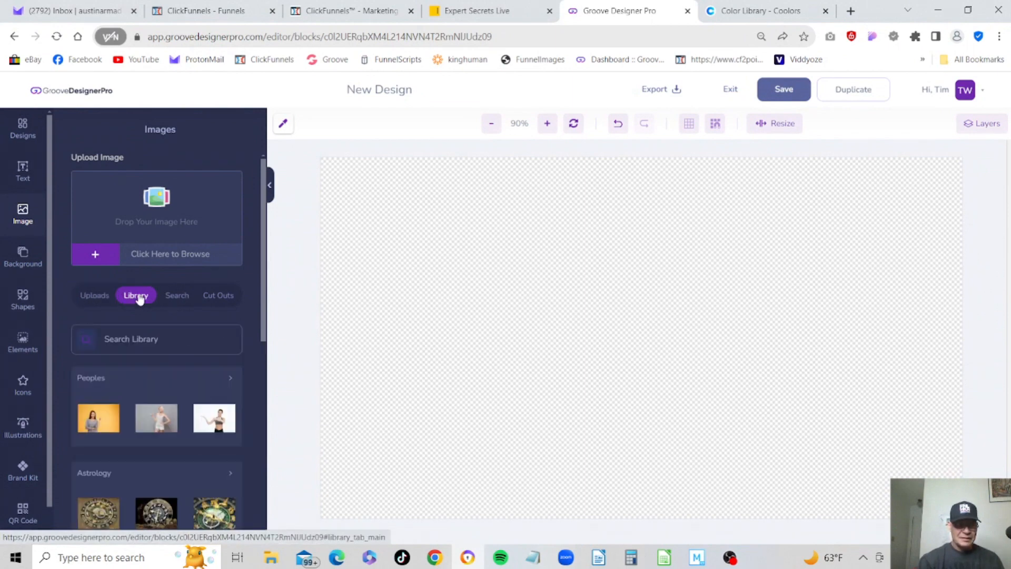
scroll(251, 259, down, 6)
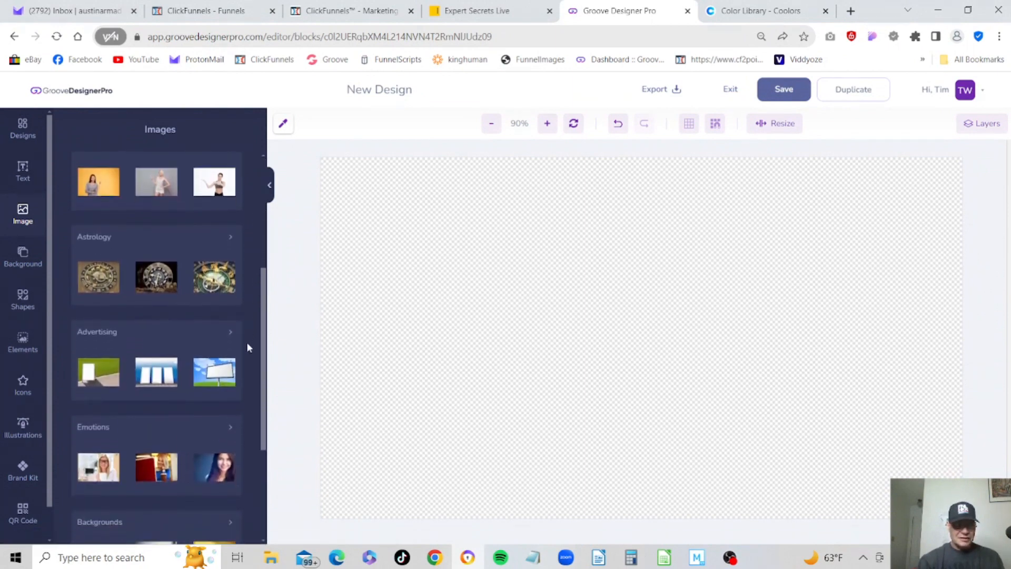
scroll(237, 378, down, 2)
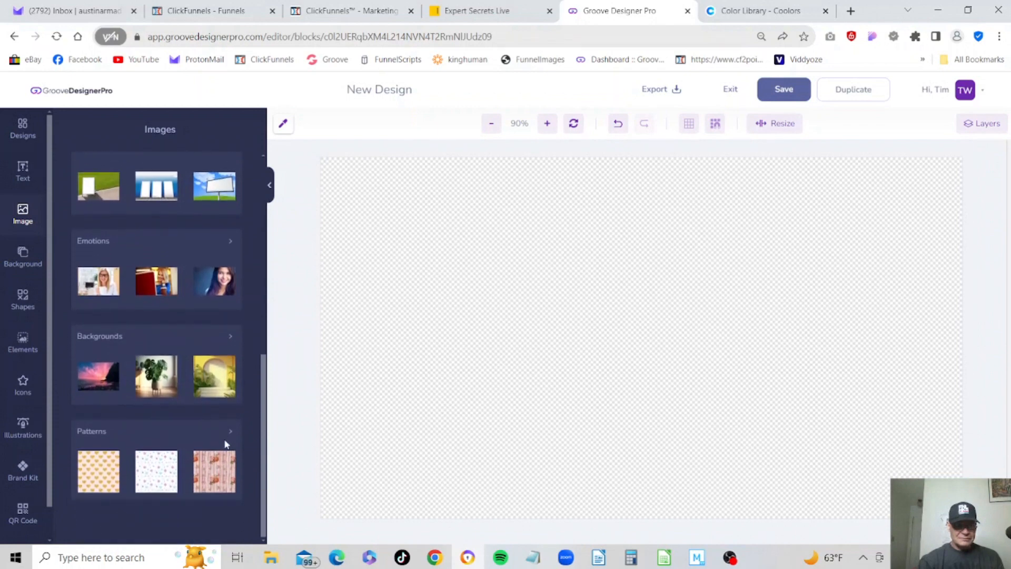
click(96, 335)
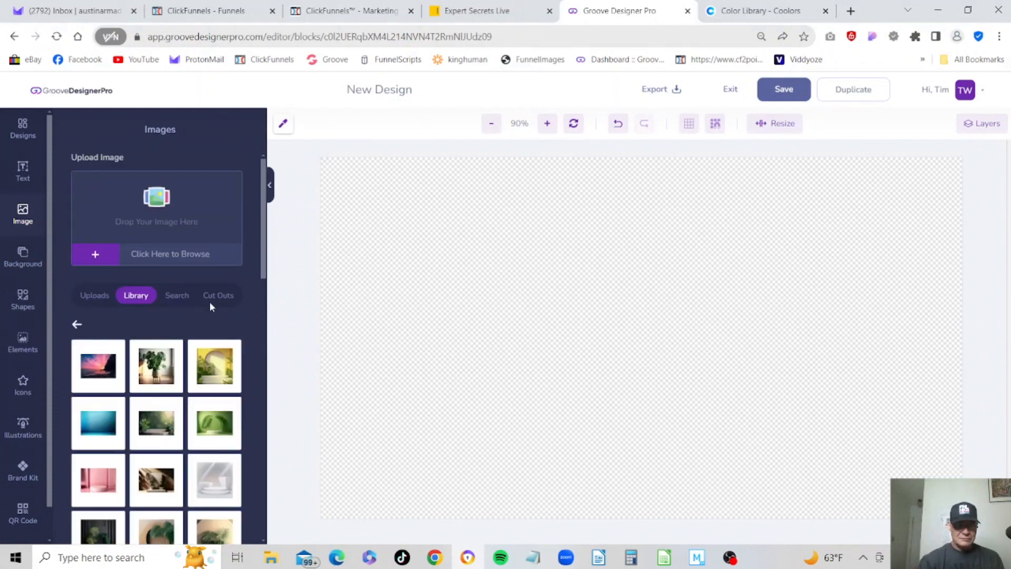
scroll(255, 258, down, 5)
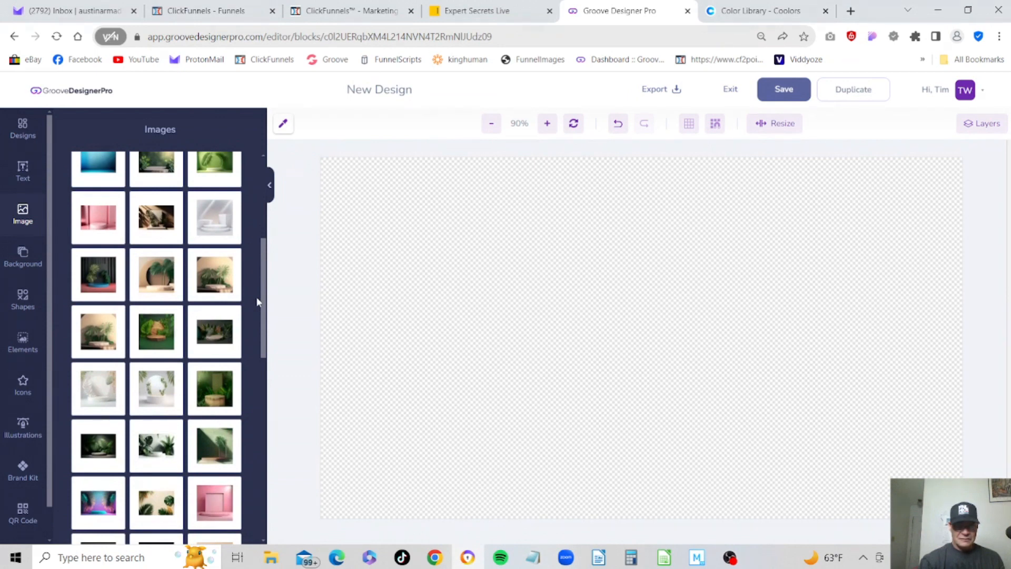
drag(262, 297, 250, 505)
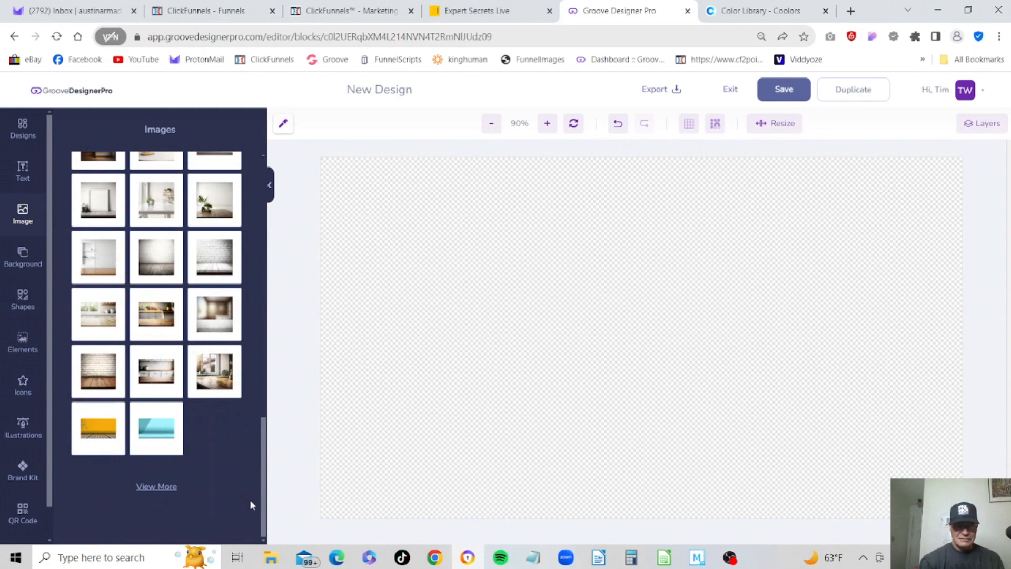
click(158, 485)
drag(265, 321, 259, 382)
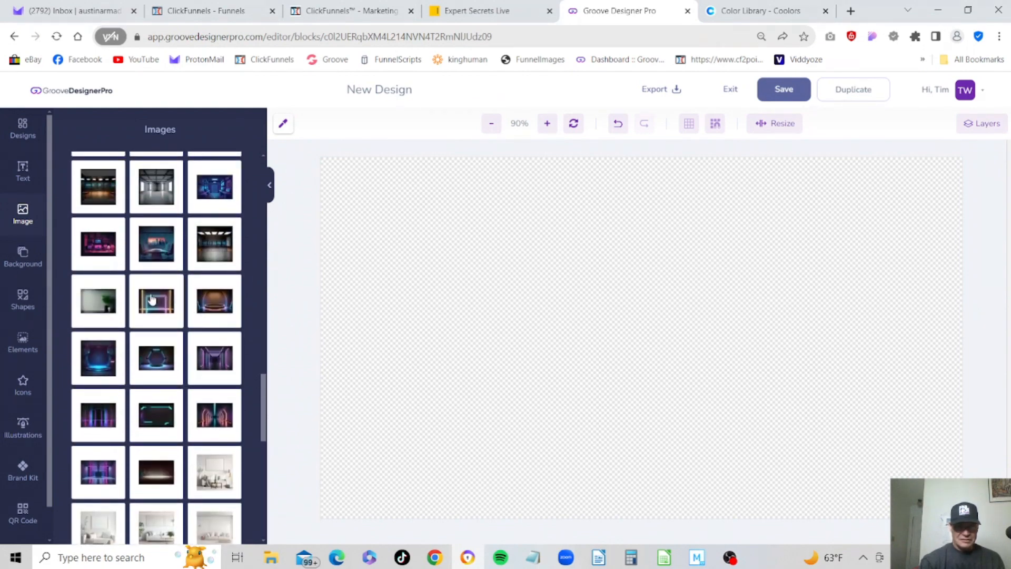
click(151, 301)
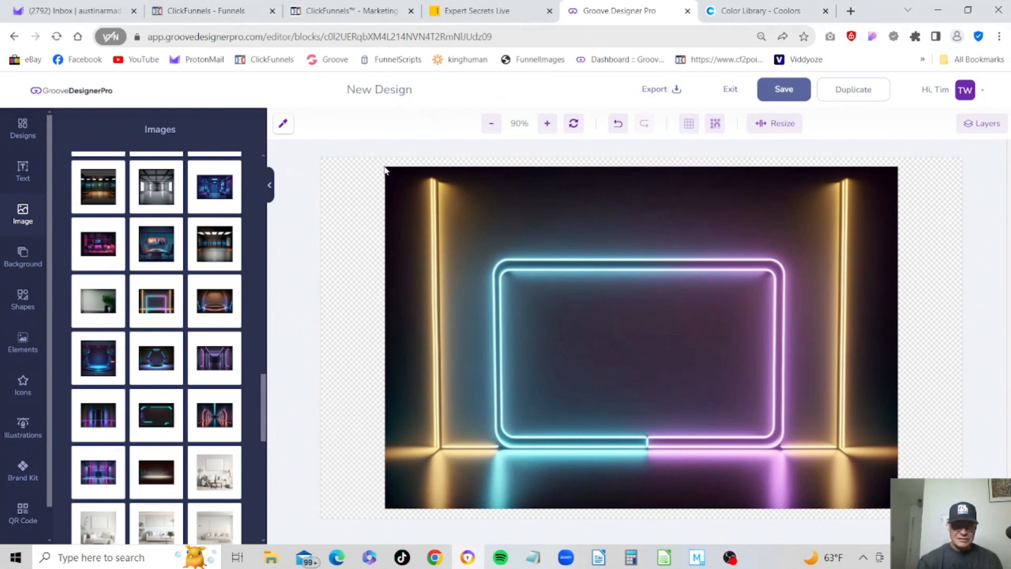
- Delete the neon rectangle image from the canvas
click(452, 217)
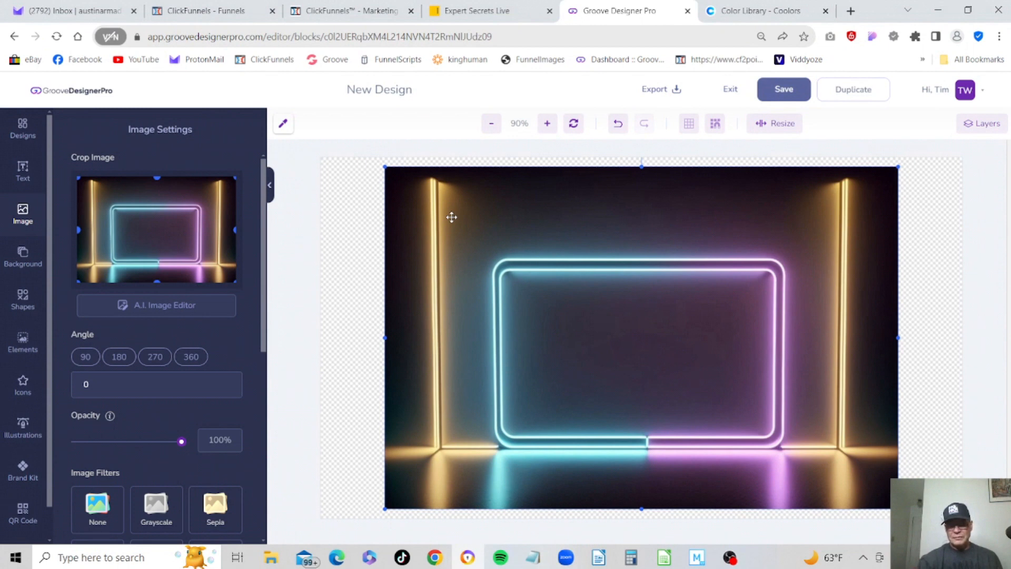
right_click(451, 217)
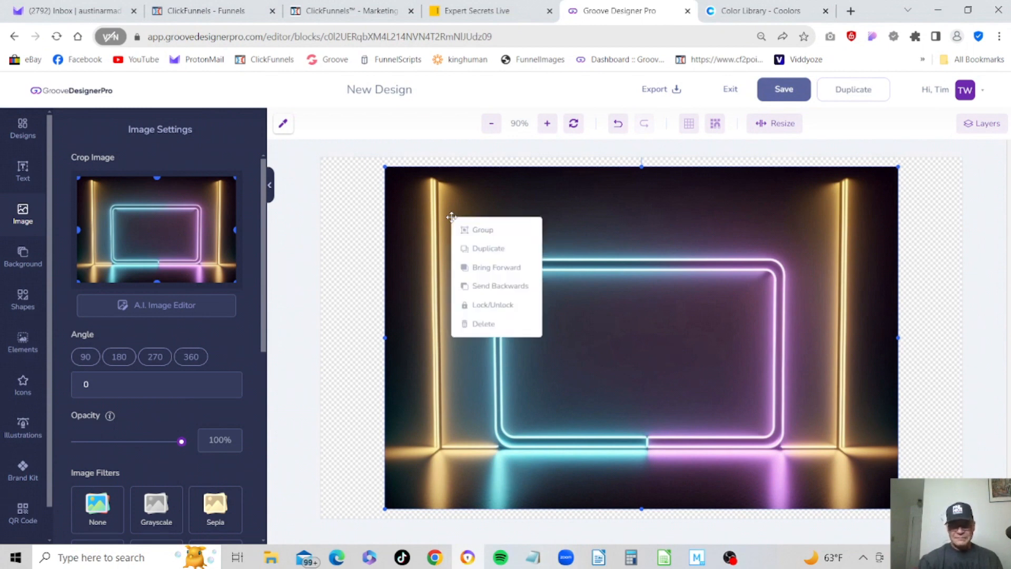
click(476, 325)
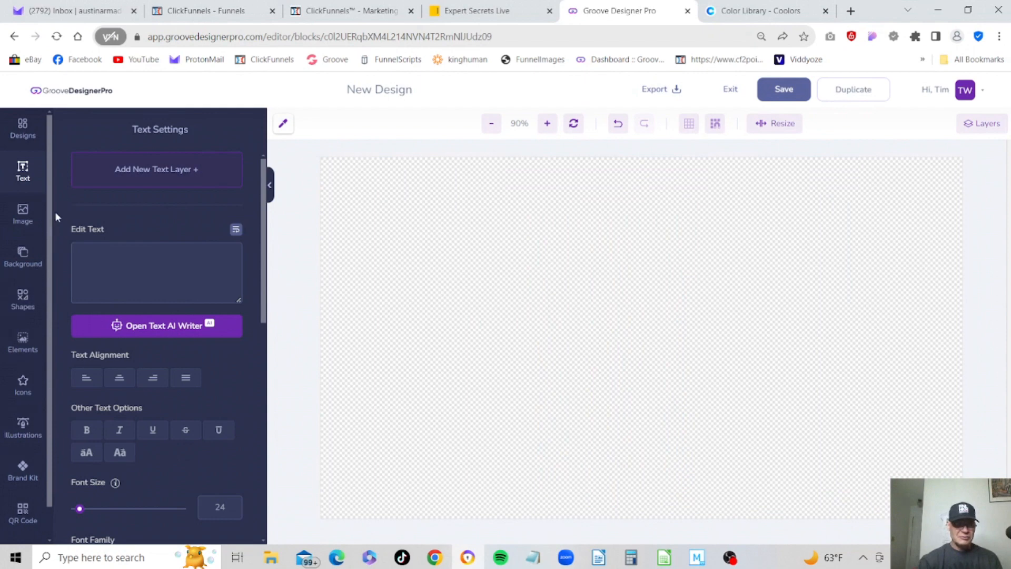
- Set the neon-lit tunnel image from the library's Backgrounds category as the canvas background
click(24, 258)
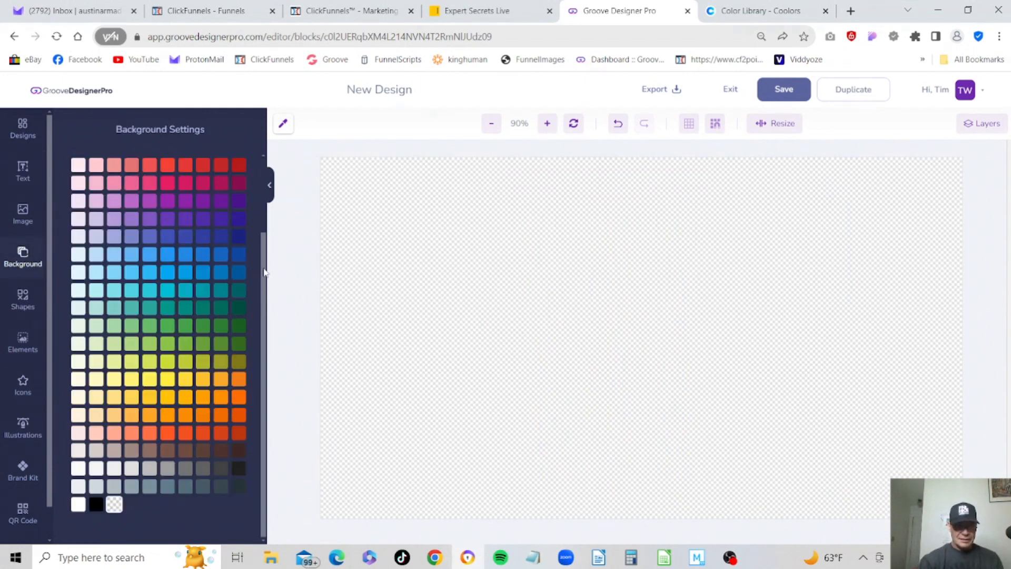
drag(265, 272, 266, 199)
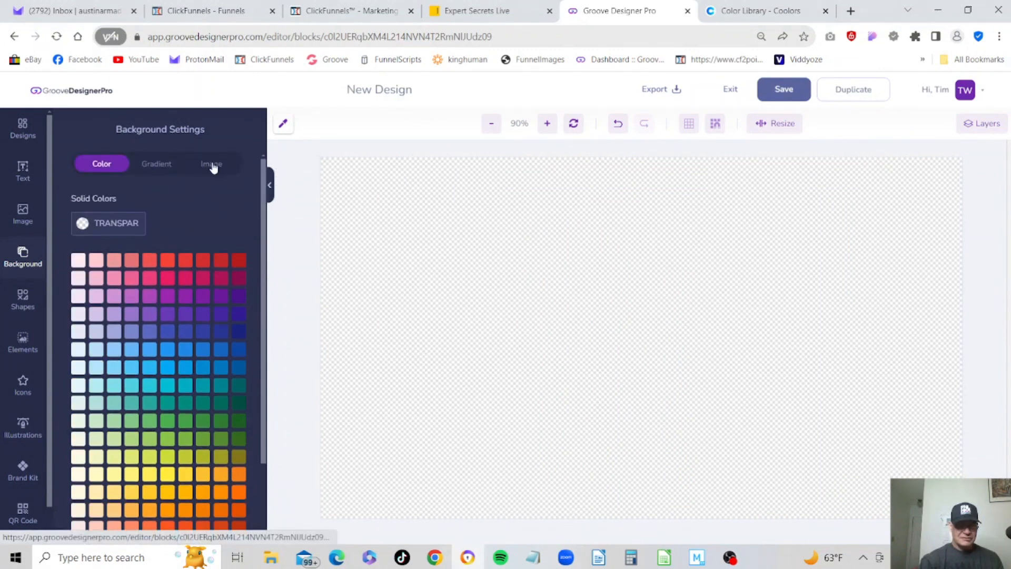
click(212, 166)
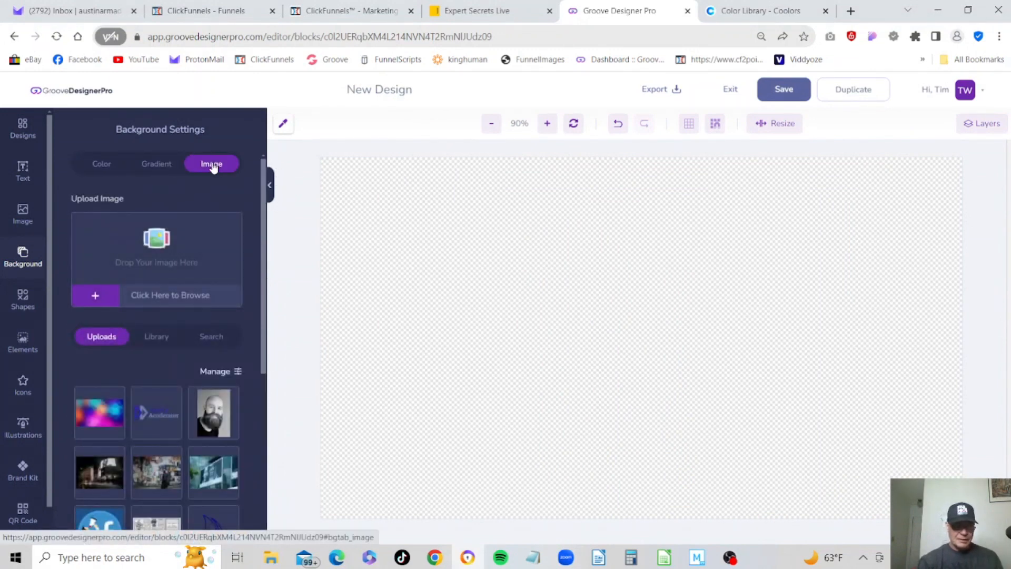
click(158, 337)
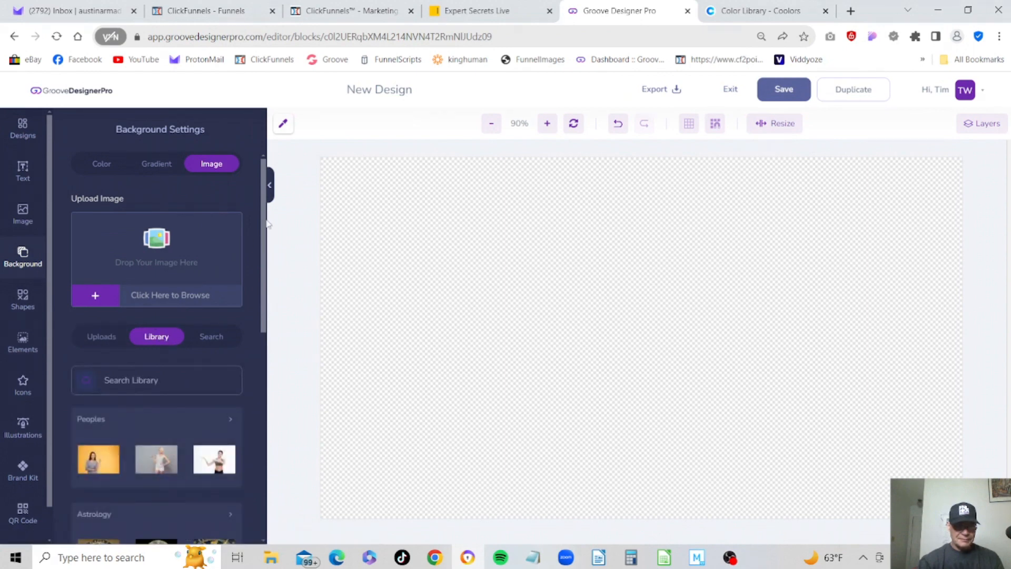
drag(265, 226, 244, 411)
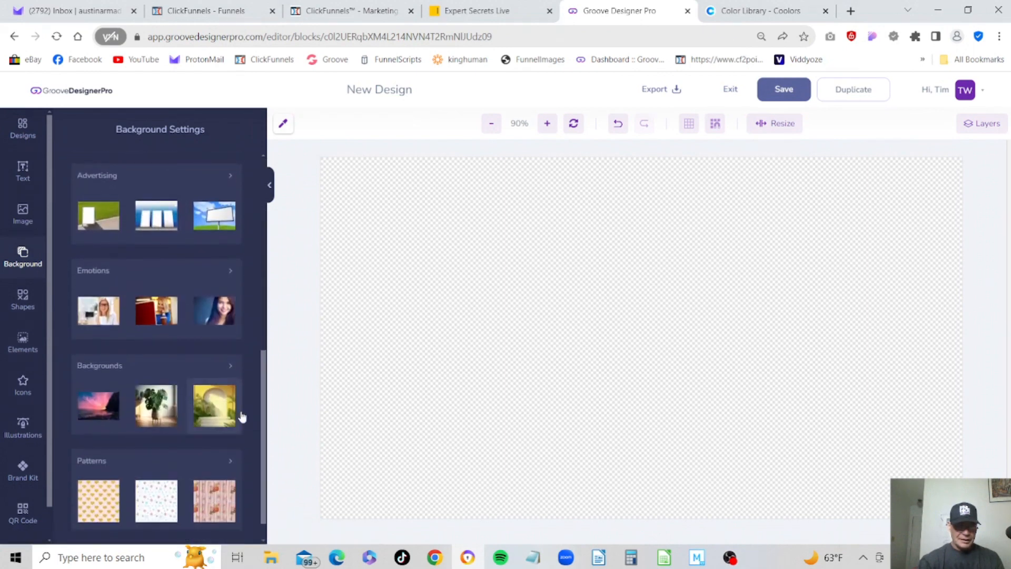
click(128, 367)
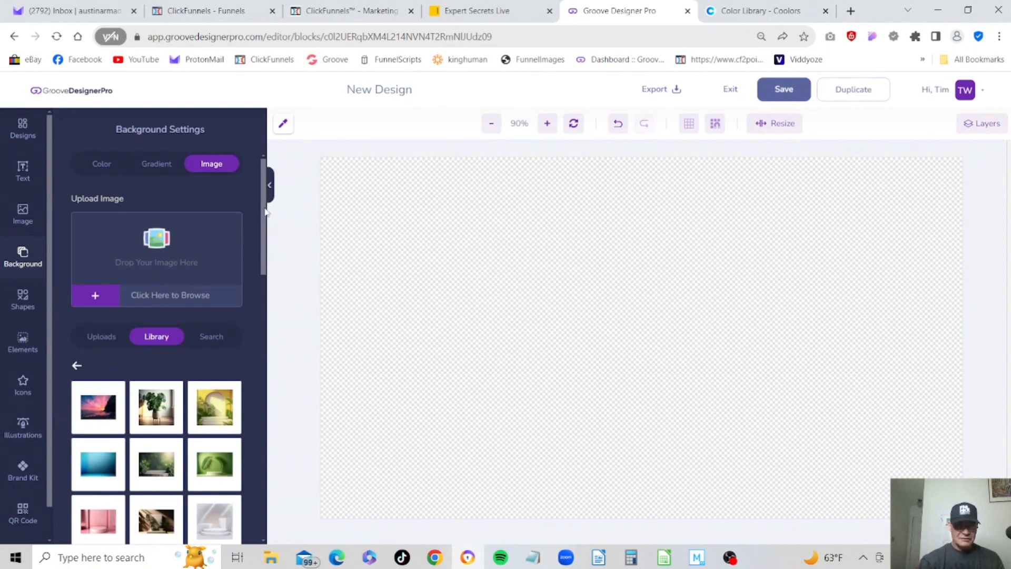
drag(263, 214, 243, 469)
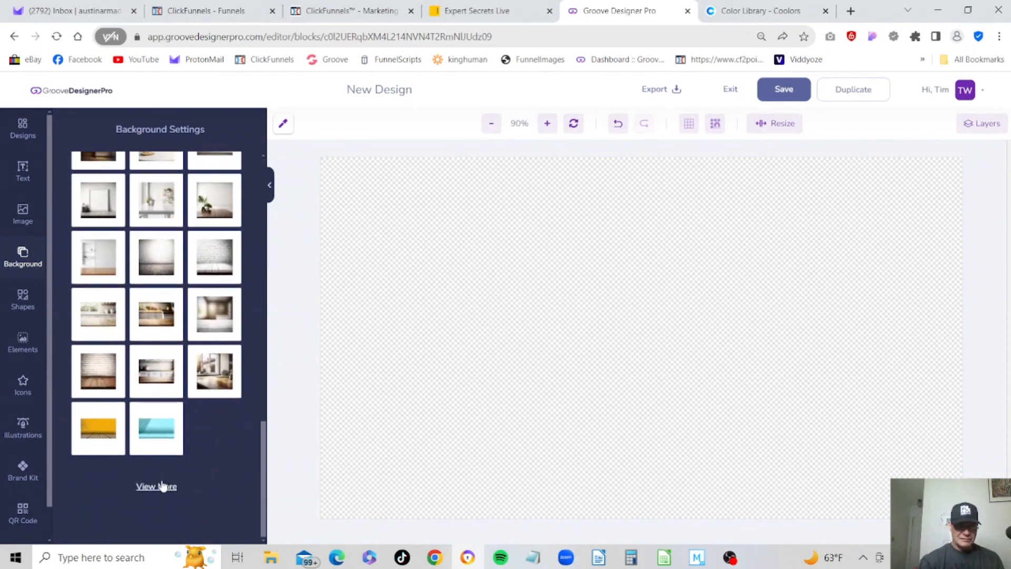
click(158, 485)
drag(260, 303, 260, 418)
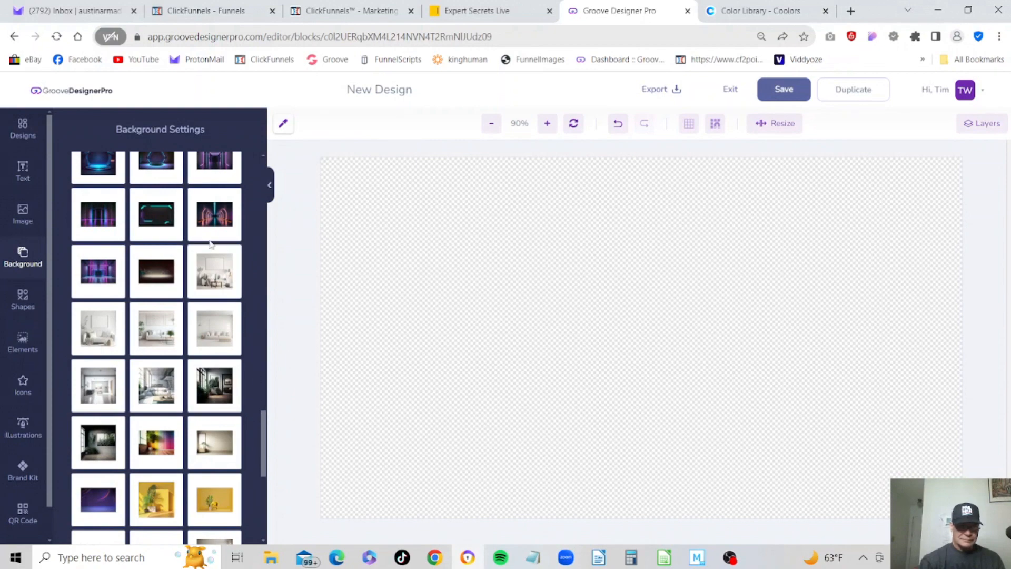
click(208, 214)
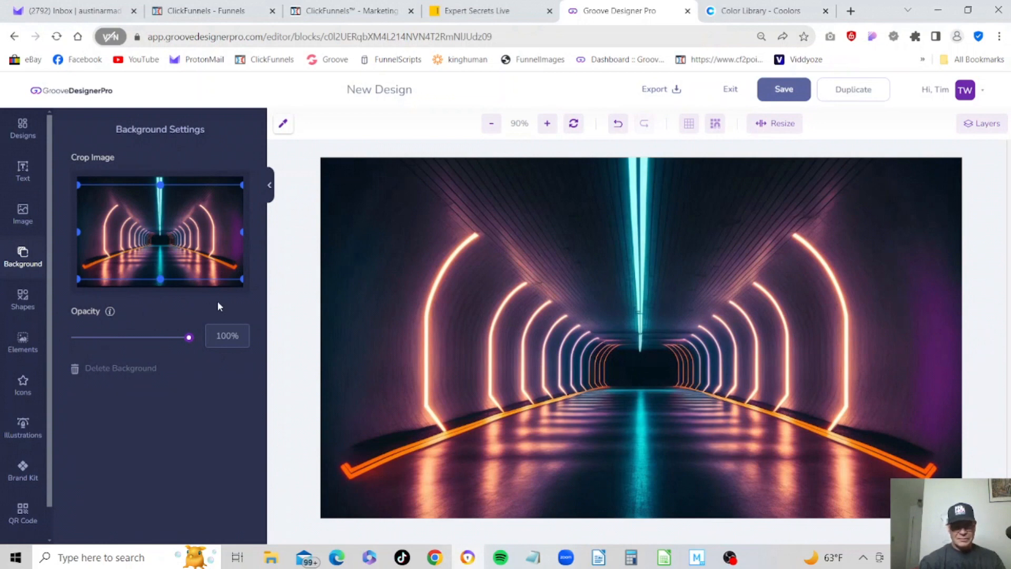
- Try the opacity control on the tunnel background at 100%, and delete that background
mouse_move(190, 339)
mouse_down()
mouse_move(109, 341)
mouse_move(197, 347)
mouse_up()
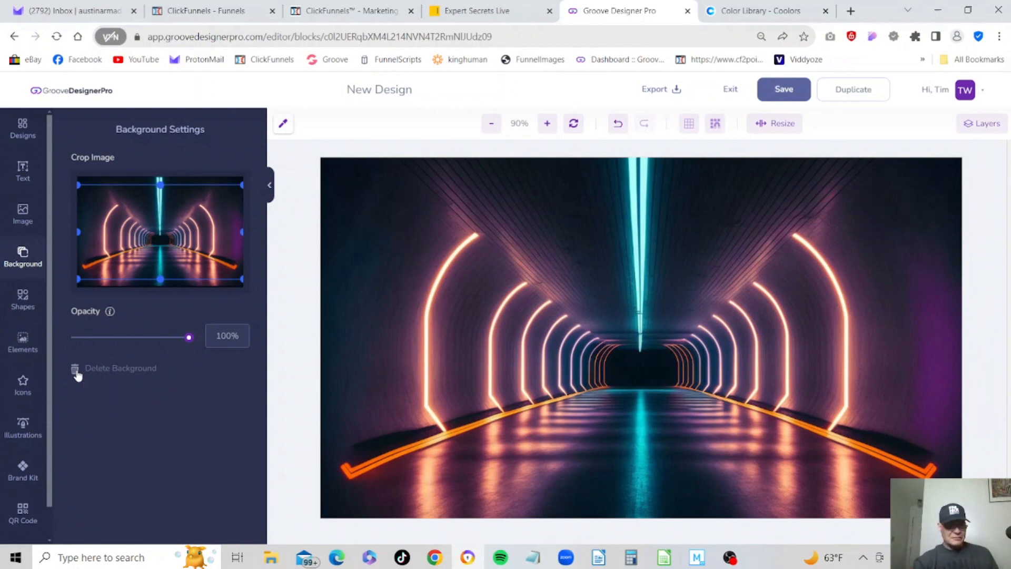
click(76, 371)
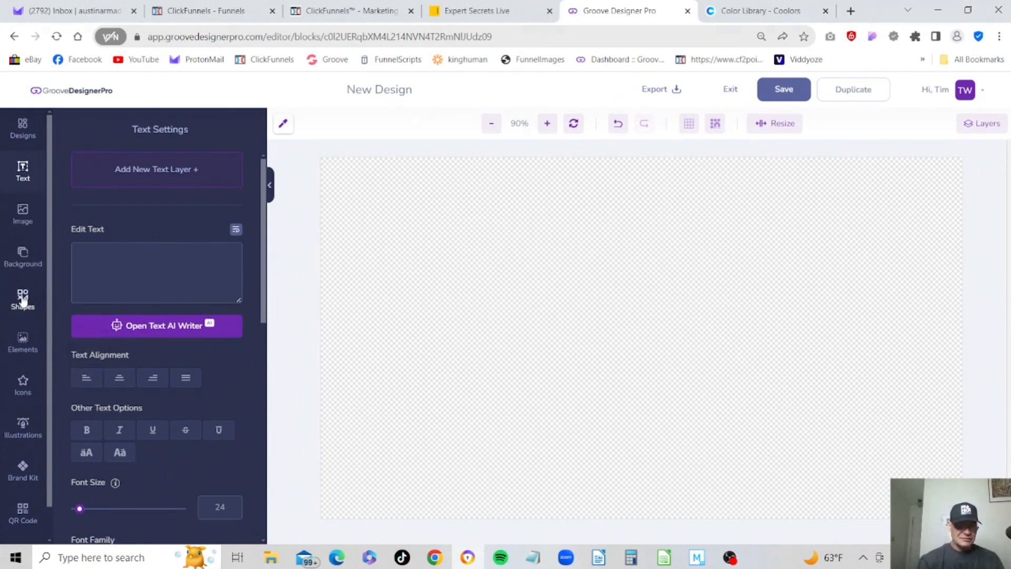
- Set the solid background color to the dark indigo blue swatch #303F9F
click(23, 257)
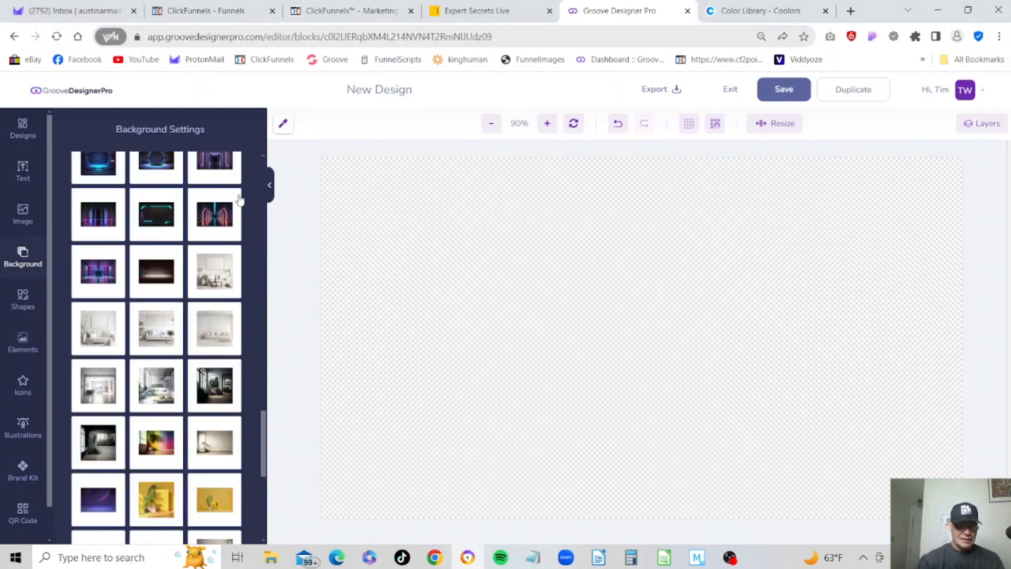
drag(262, 436, 274, 138)
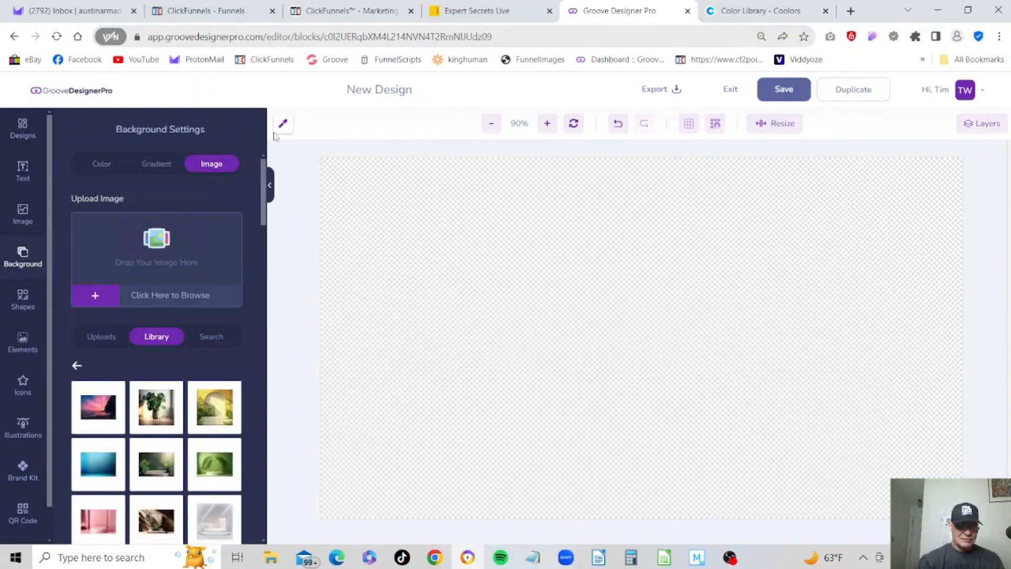
click(102, 166)
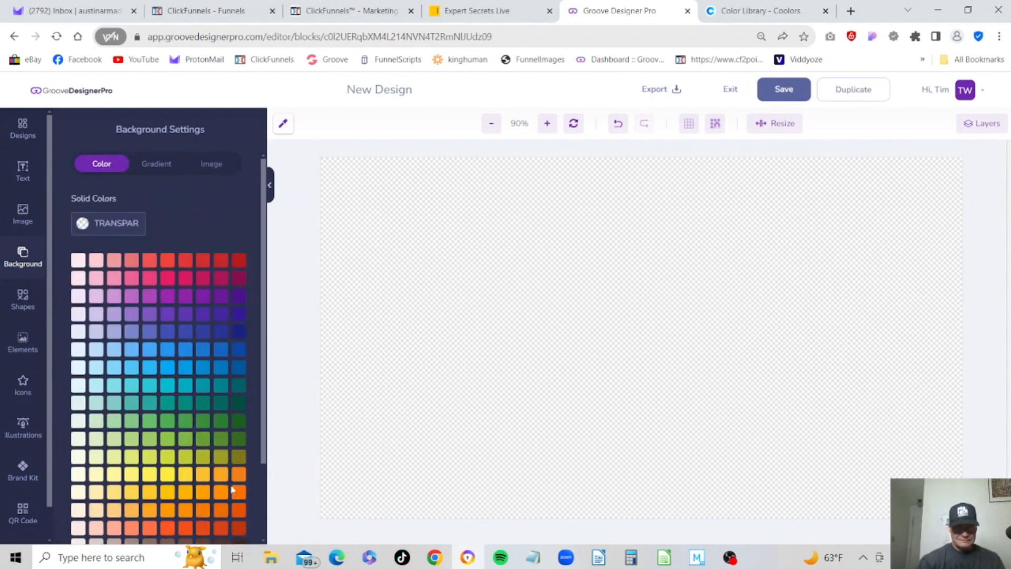
click(202, 333)
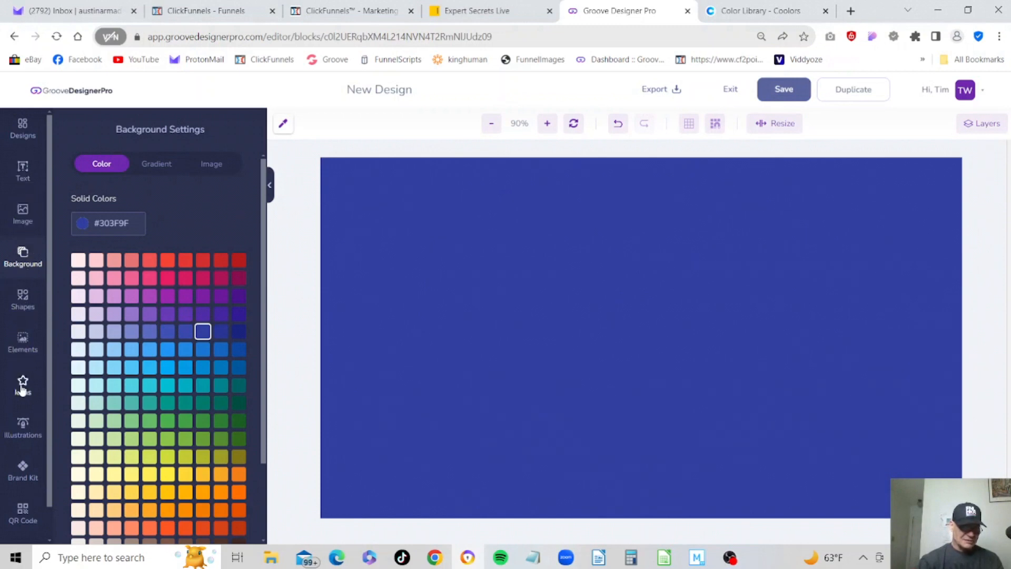
- Add the green three-lobed blob from the Curves shapes and enlarge it in the upper-left area of the canvas
click(22, 300)
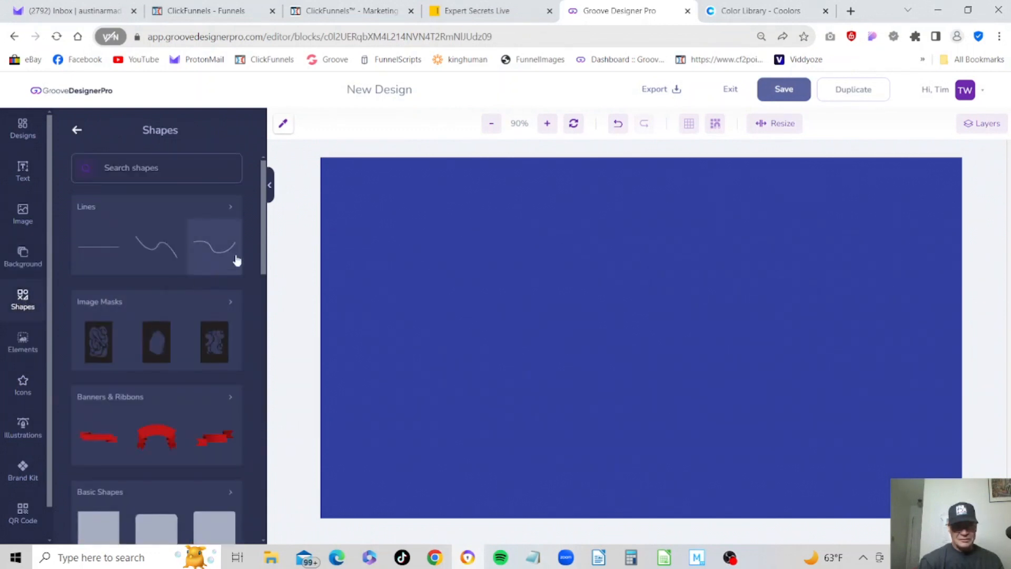
drag(264, 218, 262, 312)
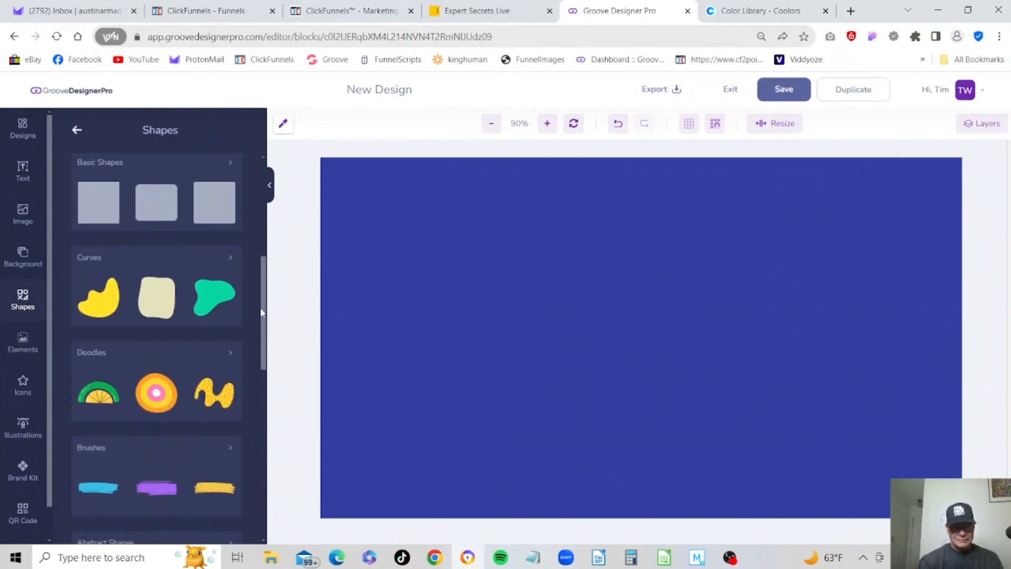
click(144, 264)
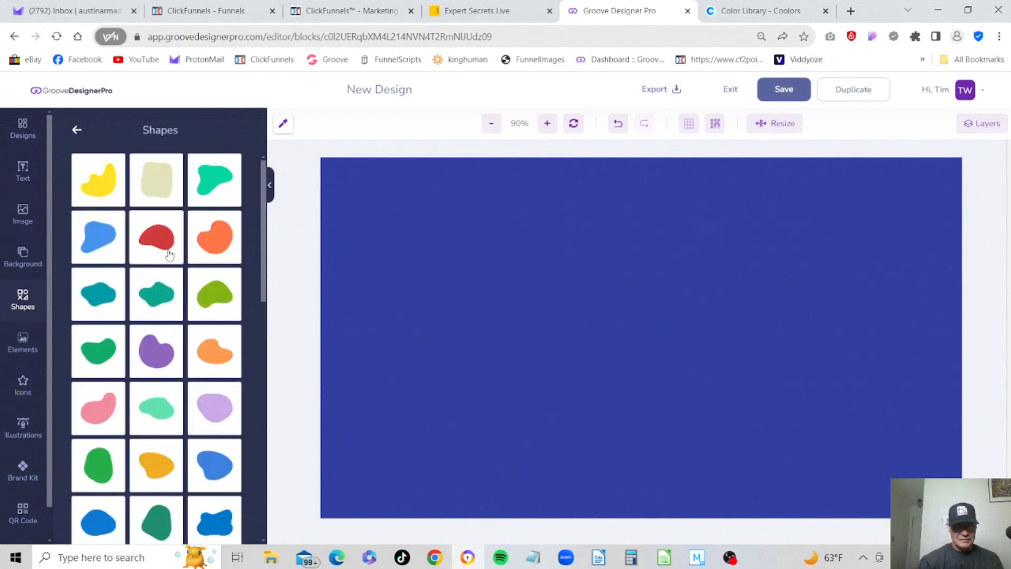
click(219, 191)
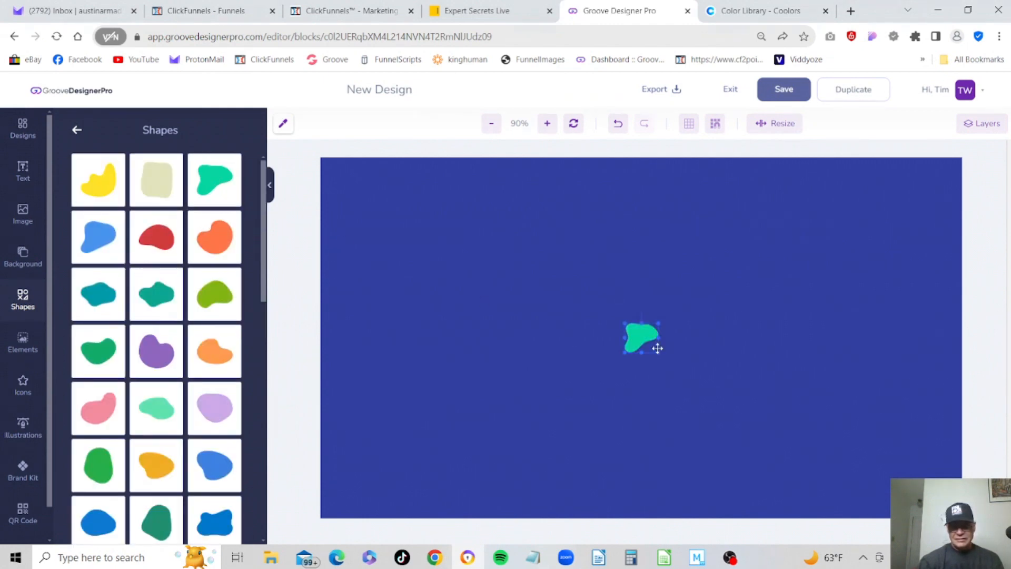
drag(648, 335, 388, 209)
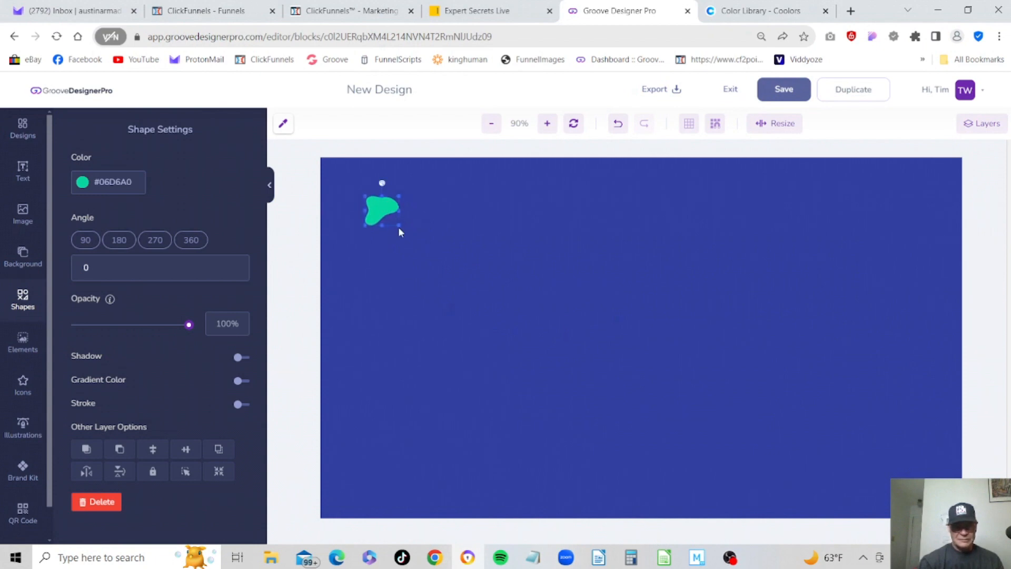
drag(398, 226, 515, 367)
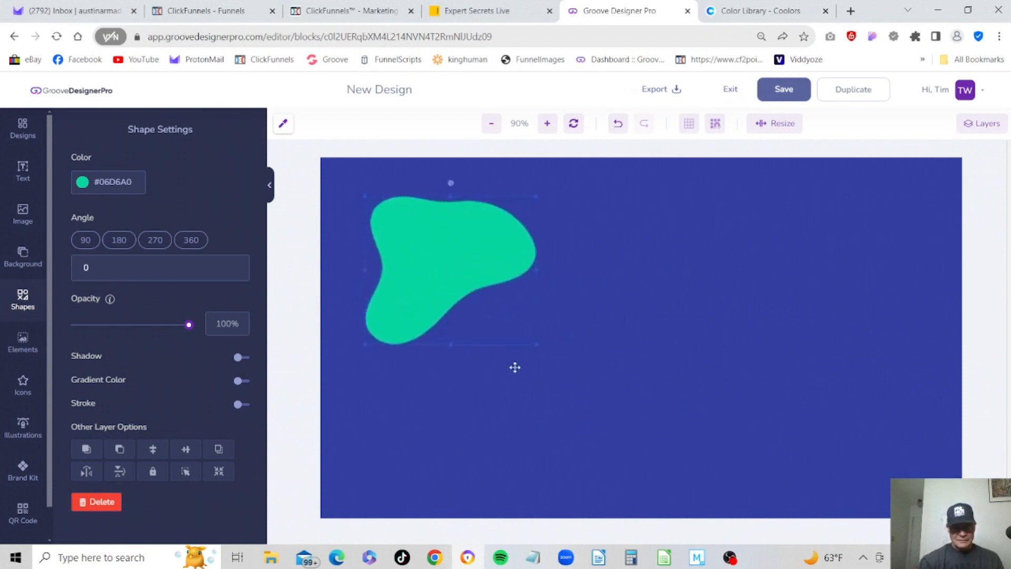
- Flip the green blob horizontally and vertically, and move it partly off the canvas's upper-left corner
click(84, 472)
click(120, 472)
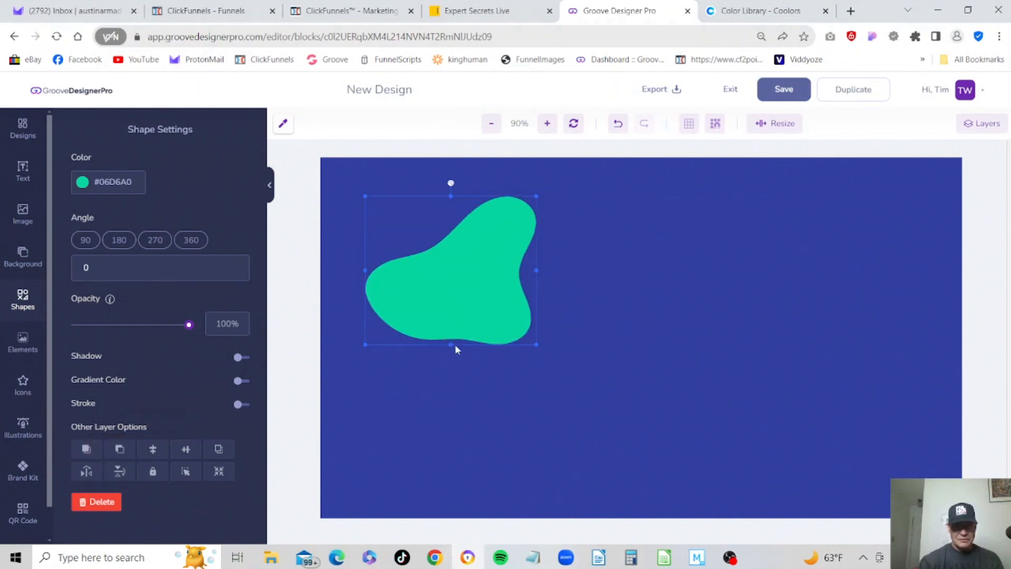
drag(503, 311, 386, 214)
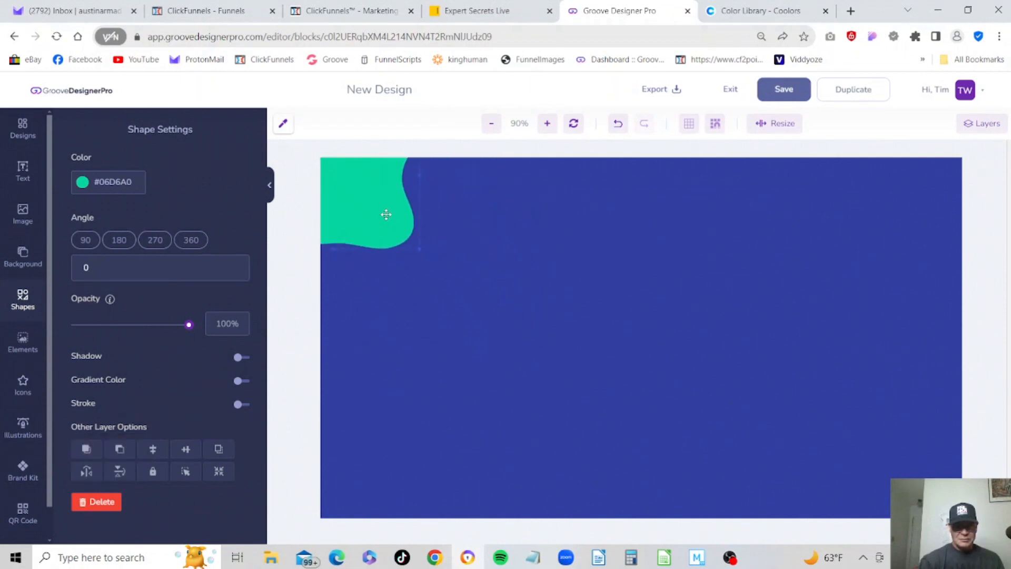
- Recolor the corner blob to the lighter blue #0C81D2
click(140, 188)
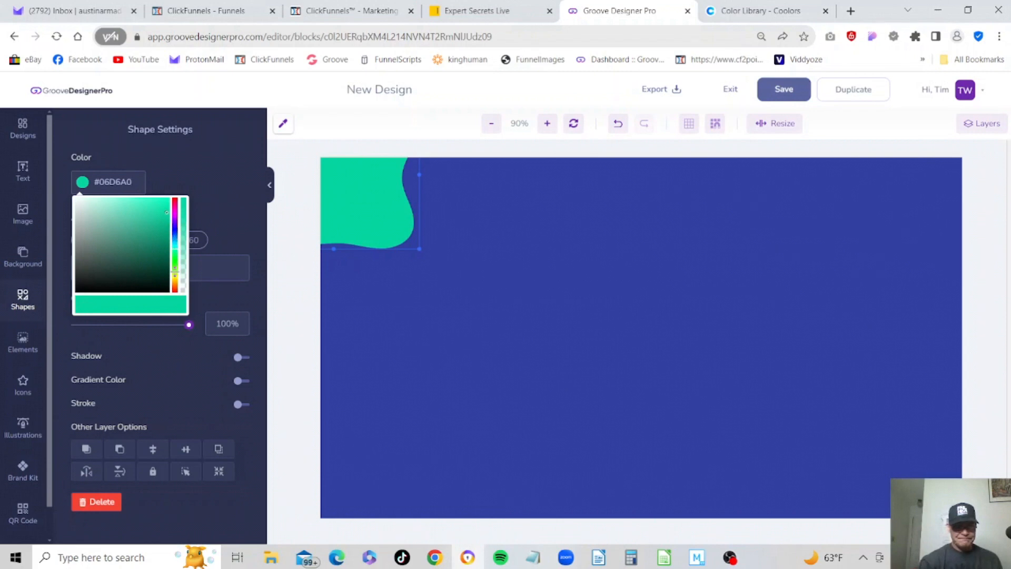
mouse_move(175, 244)
mouse_down()
mouse_move(177, 220)
mouse_move(187, 217)
mouse_move(188, 242)
mouse_move(141, 241)
mouse_move(158, 260)
mouse_move(144, 235)
mouse_move(125, 241)
mouse_move(140, 244)
mouse_move(164, 214)
mouse_up()
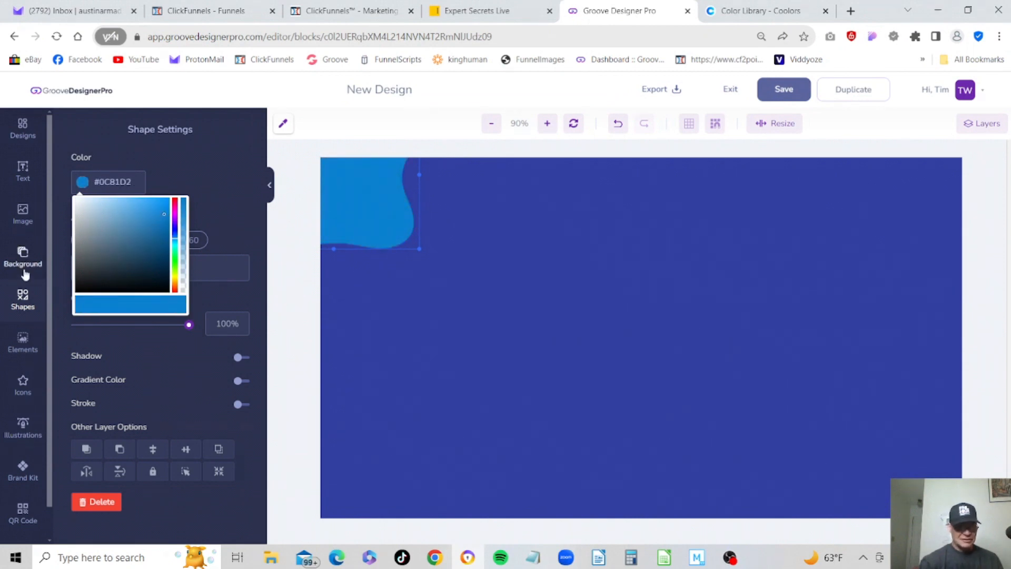
- Add the orange, yellow and pink concentric circle from the Doodles shapes and place it enlarged in the canvas's lower-right corner
click(29, 305)
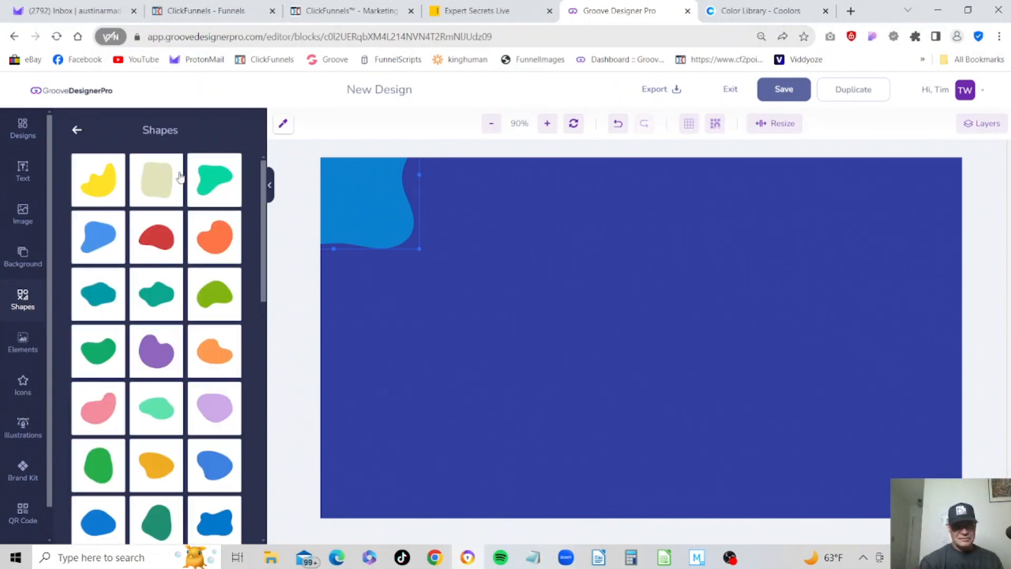
click(77, 130)
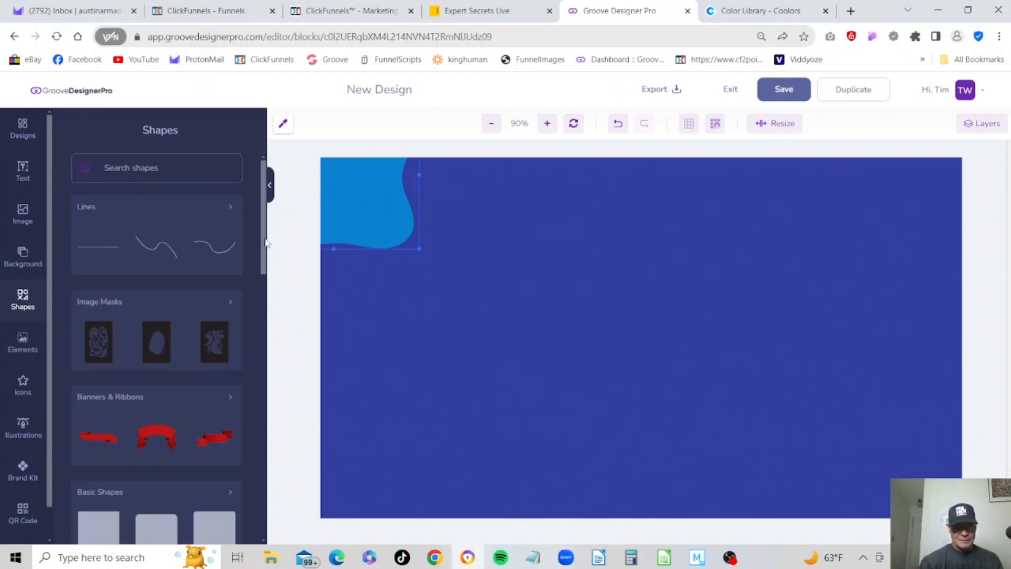
drag(264, 243, 257, 386)
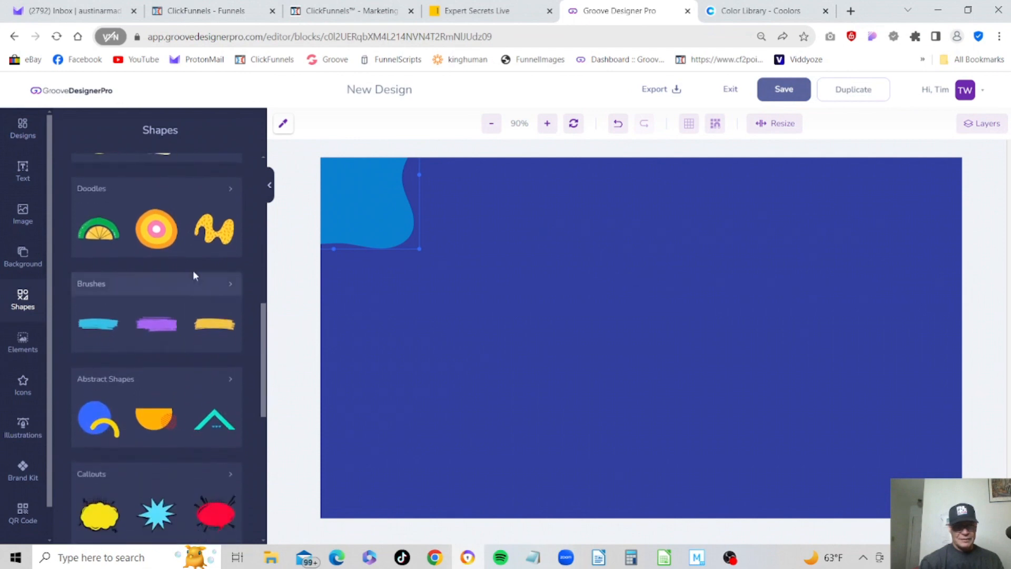
click(110, 186)
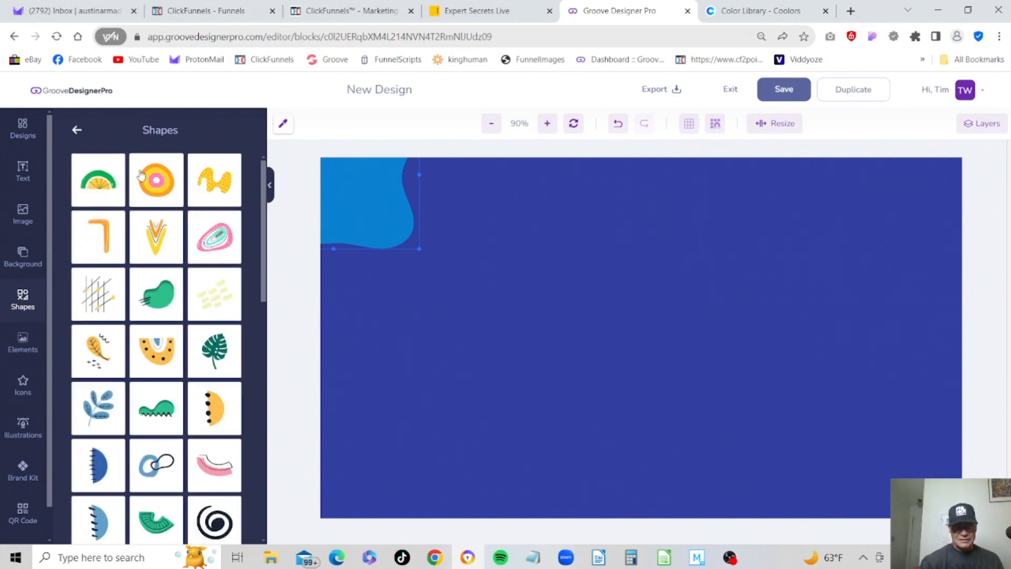
click(167, 182)
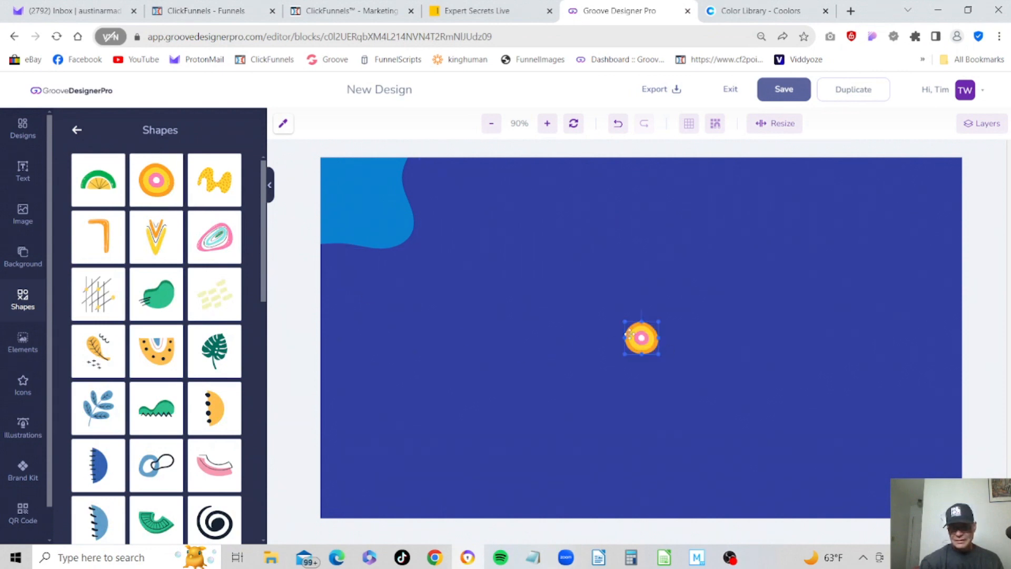
drag(640, 335, 832, 511)
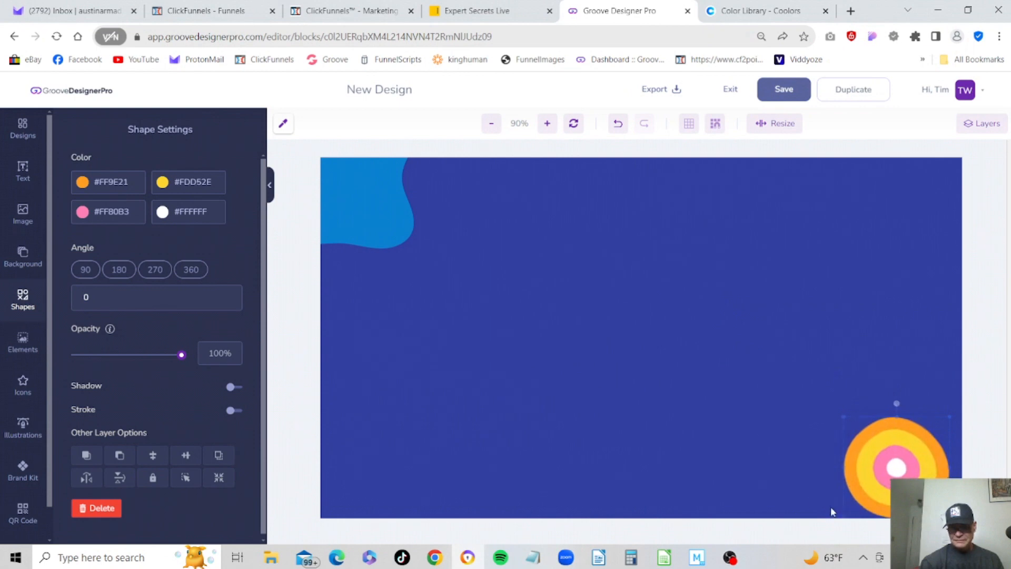
click(448, 321)
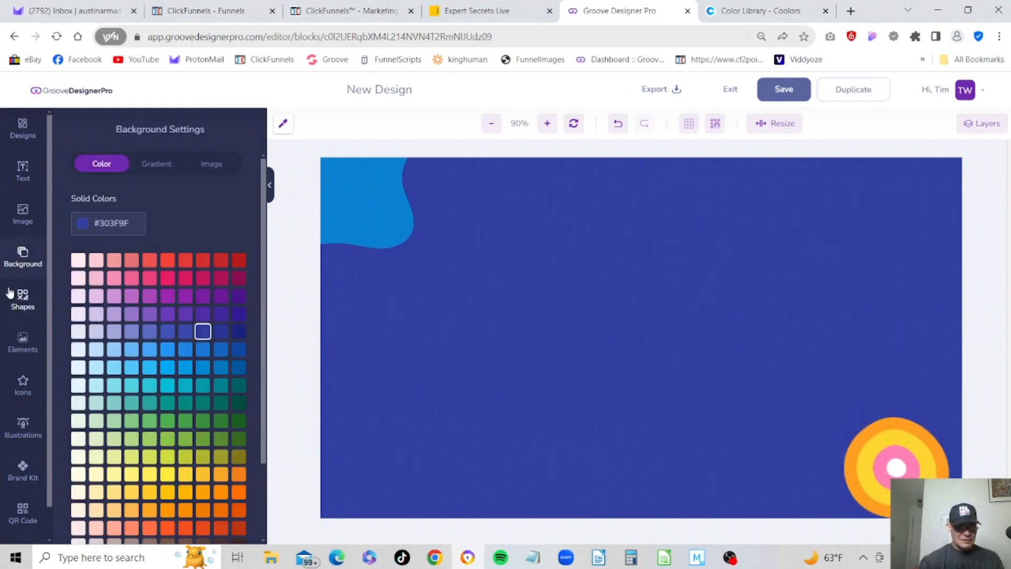
click(23, 341)
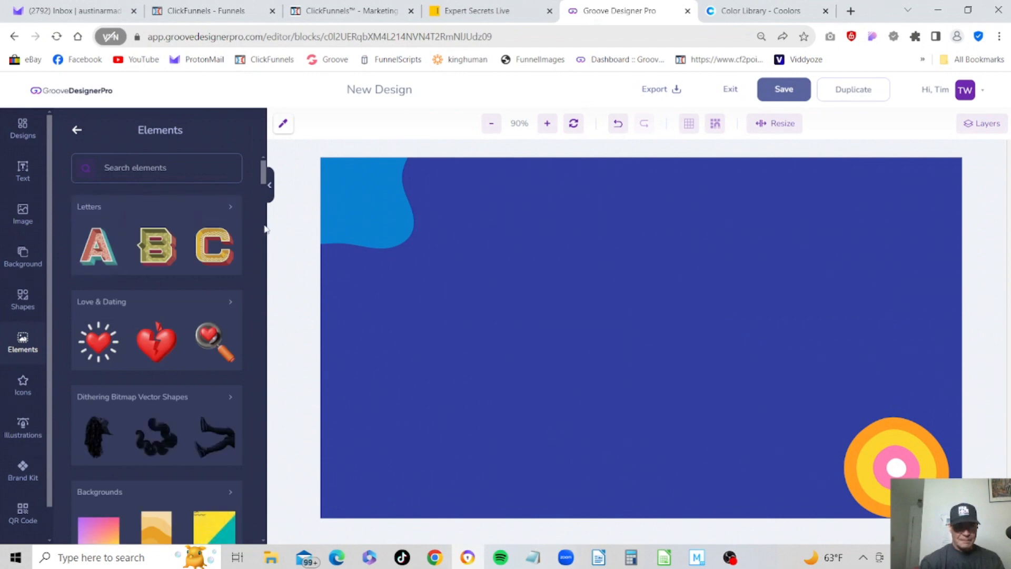
drag(264, 181, 264, 199)
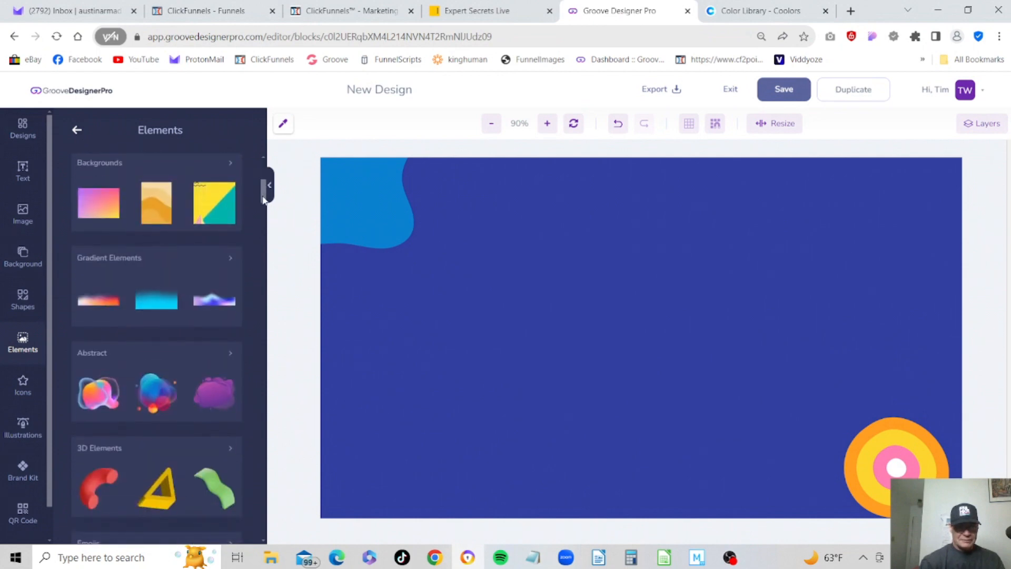
click(524, 299)
- Delete the blue corner blob and the orange, yellow and pink concentric circle from the canvas
click(388, 228)
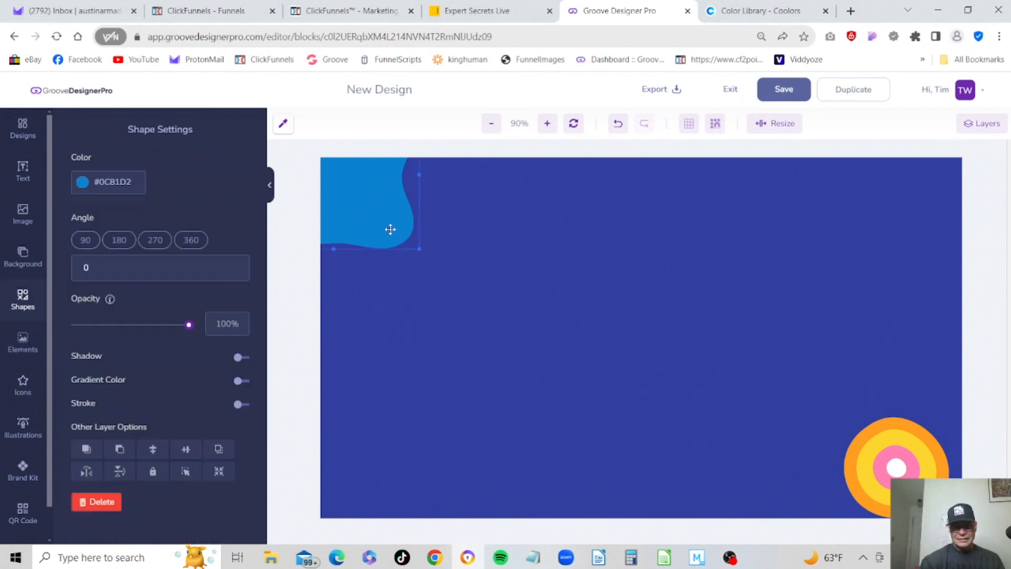
right_click(388, 228)
click(423, 335)
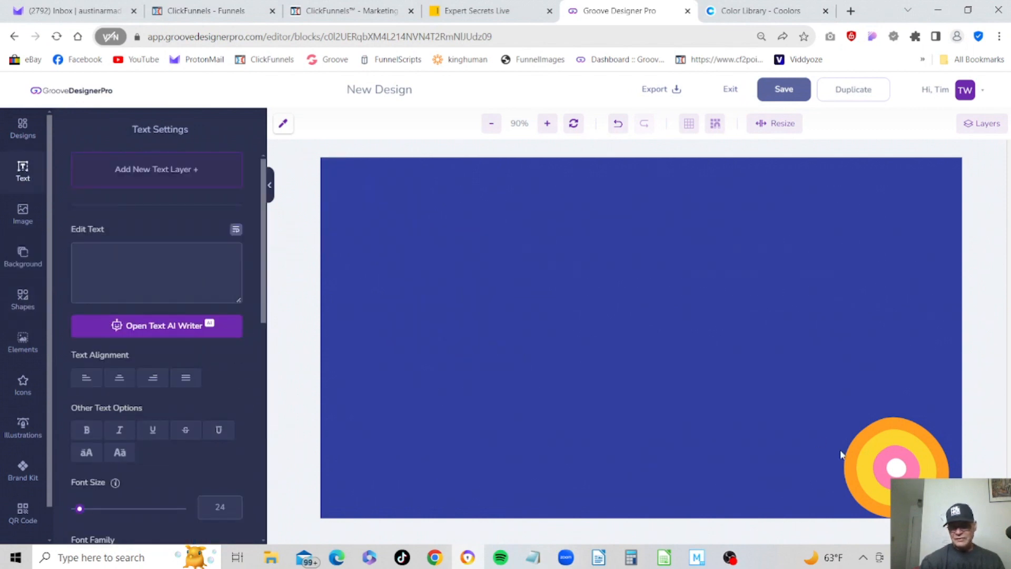
click(893, 452)
right_click(893, 452)
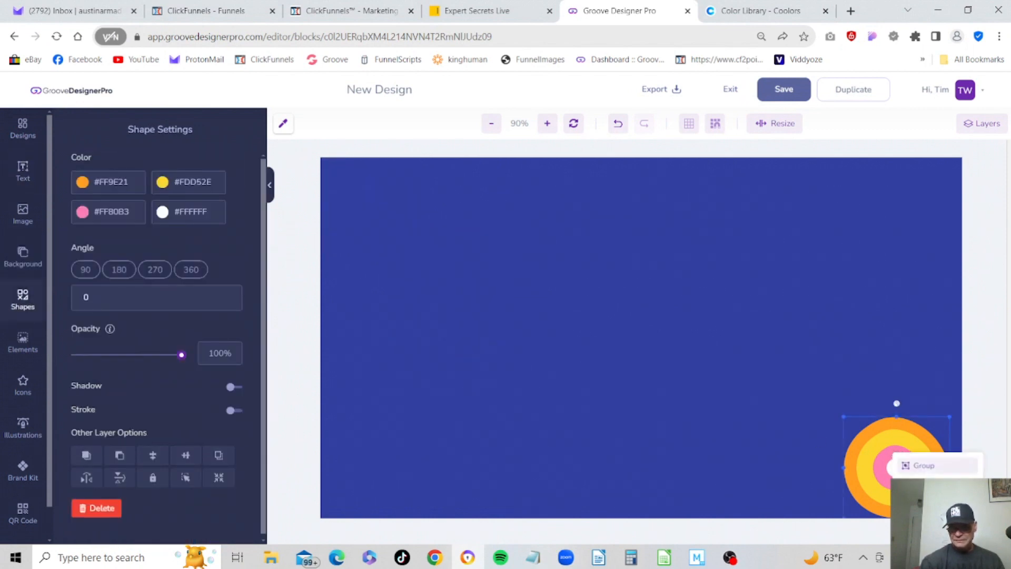
drag(878, 447, 647, 308)
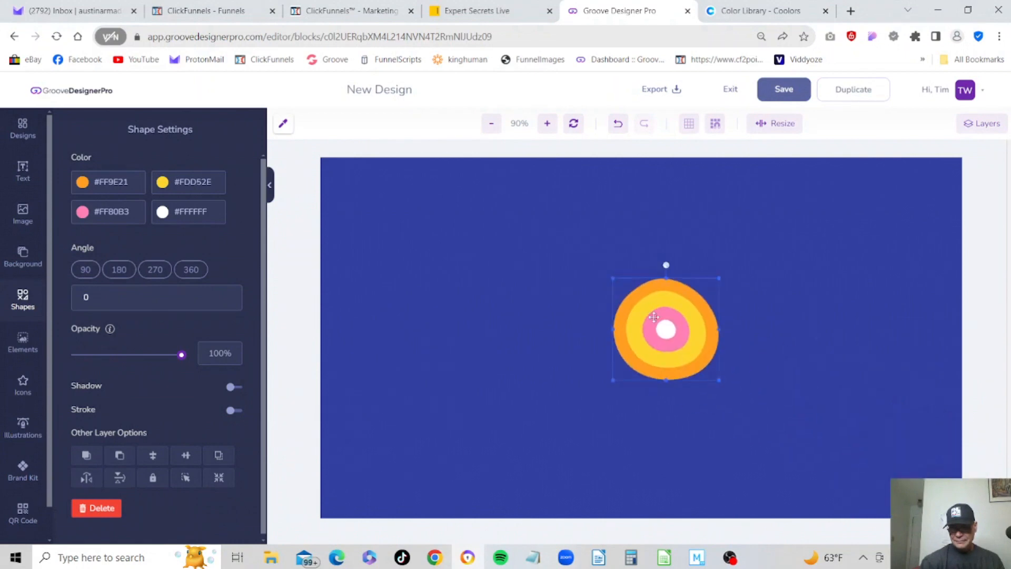
right_click(653, 317)
click(685, 423)
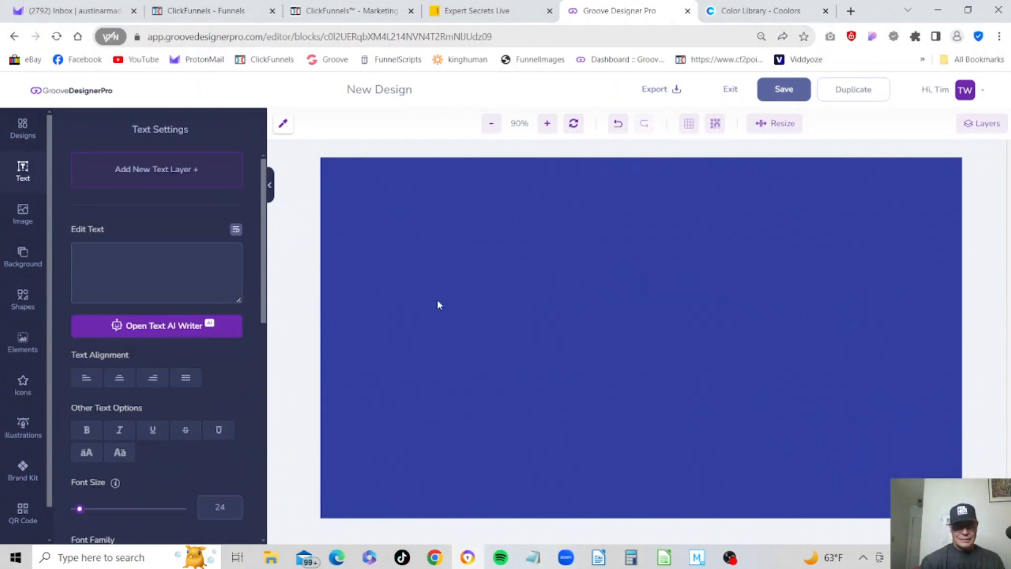
- Set the canvas background color to transparent
click(437, 299)
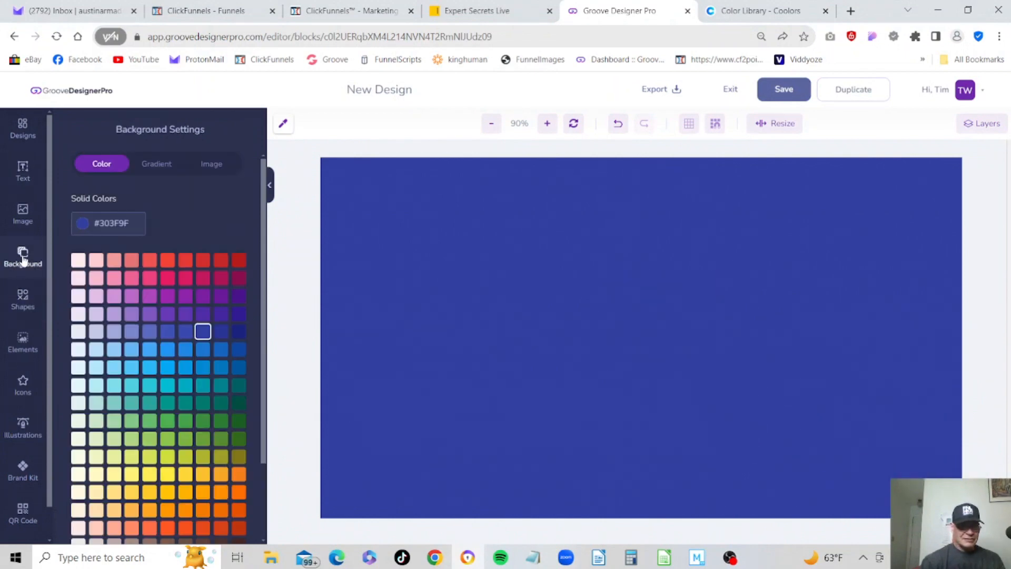
scroll(158, 342, down, 3)
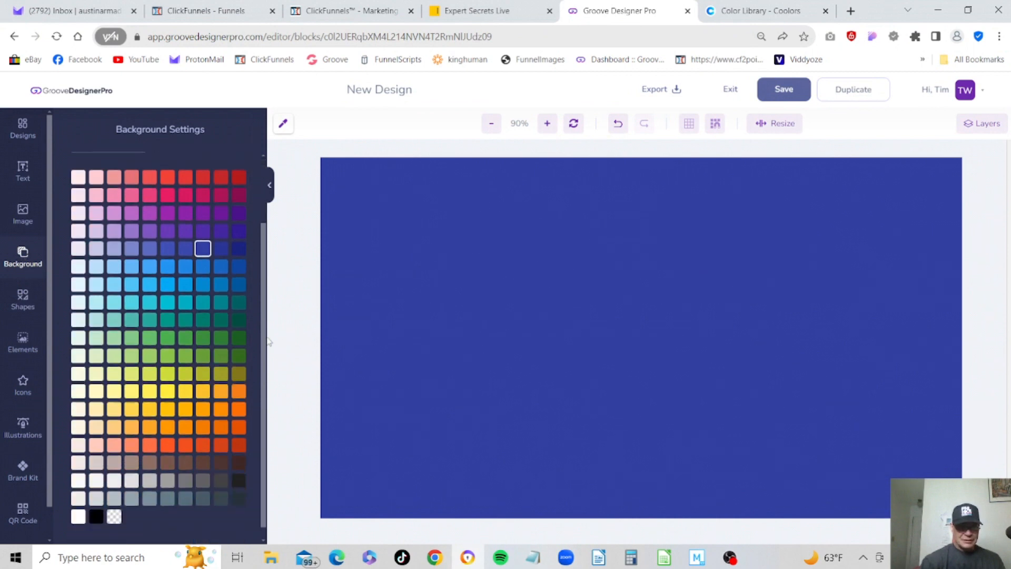
click(114, 505)
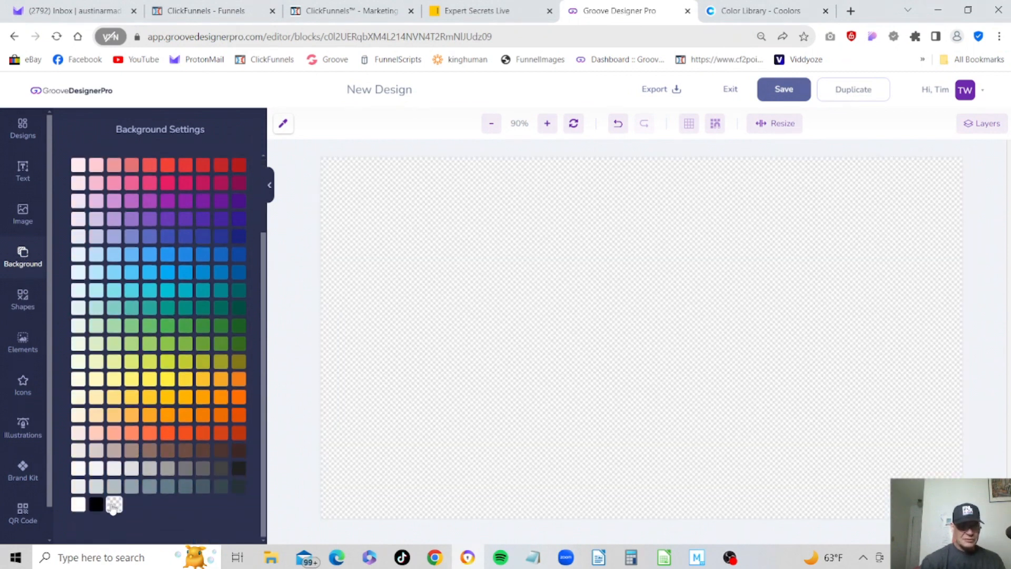
- Add the dark purple abstract image with the pink glow from the Backgrounds elements to the canvas
click(24, 340)
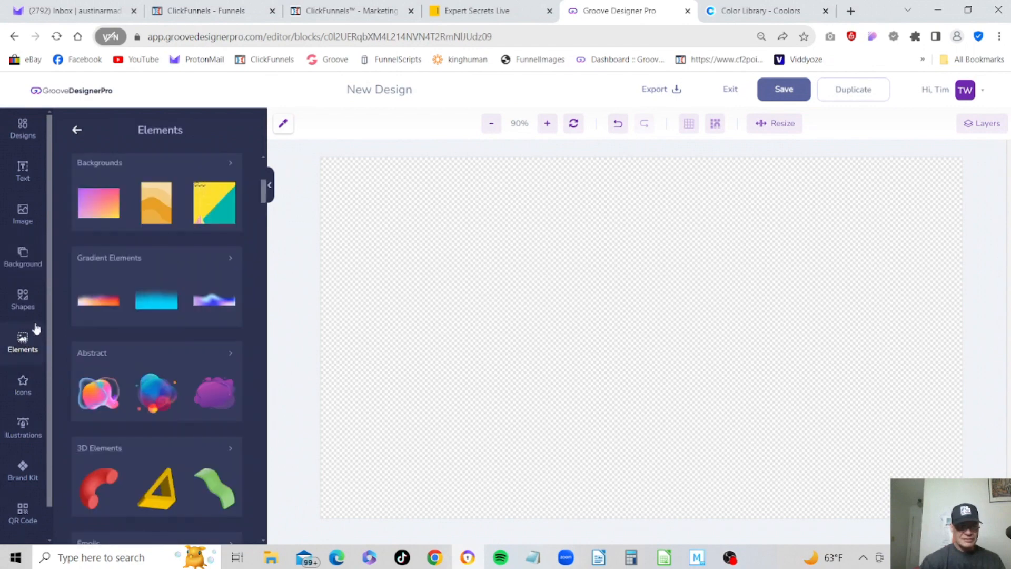
mouse_move(266, 187)
mouse_down()
mouse_move(243, 308)
mouse_move(264, 162)
mouse_move(265, 181)
mouse_up()
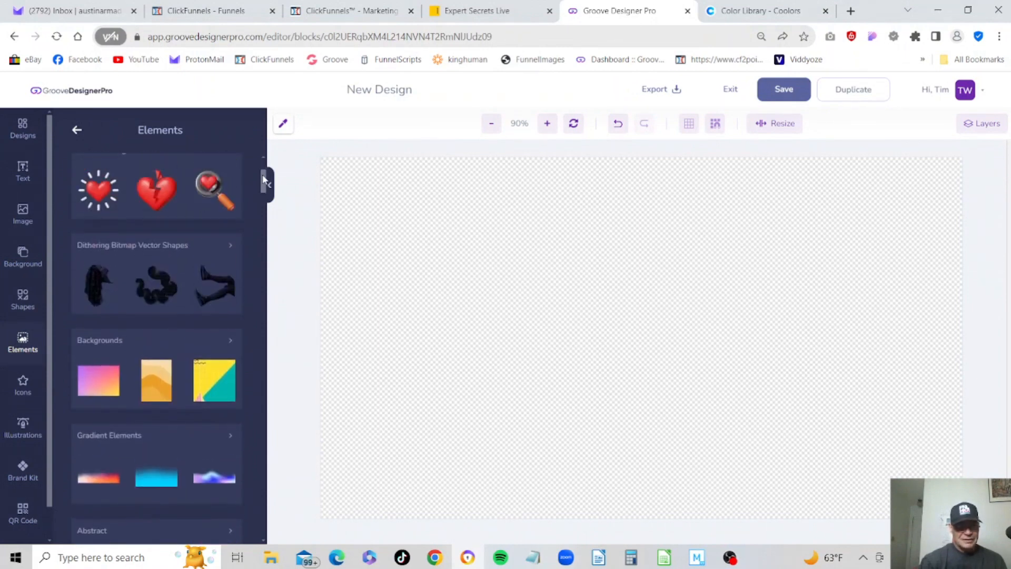
click(97, 342)
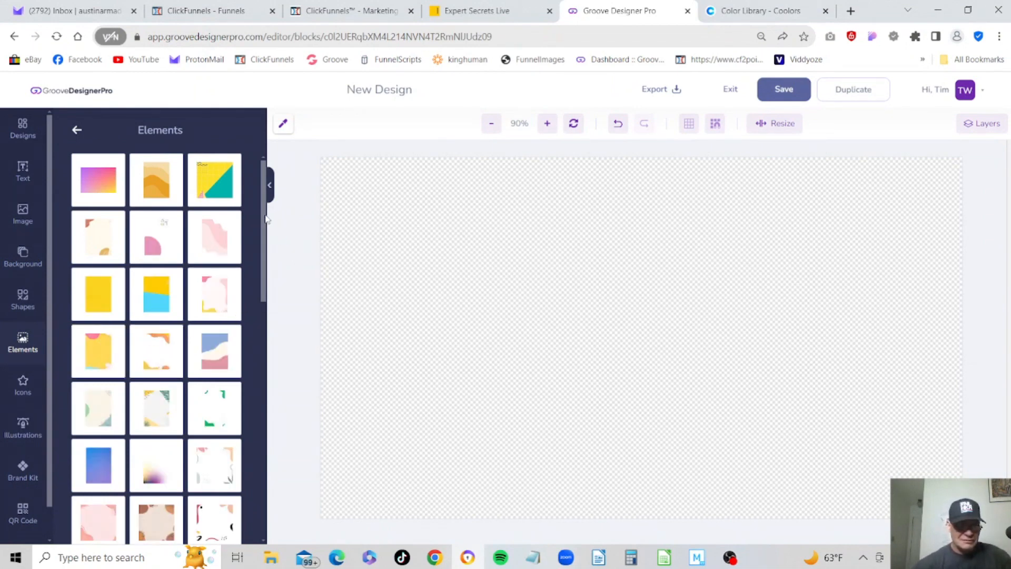
drag(266, 218, 270, 424)
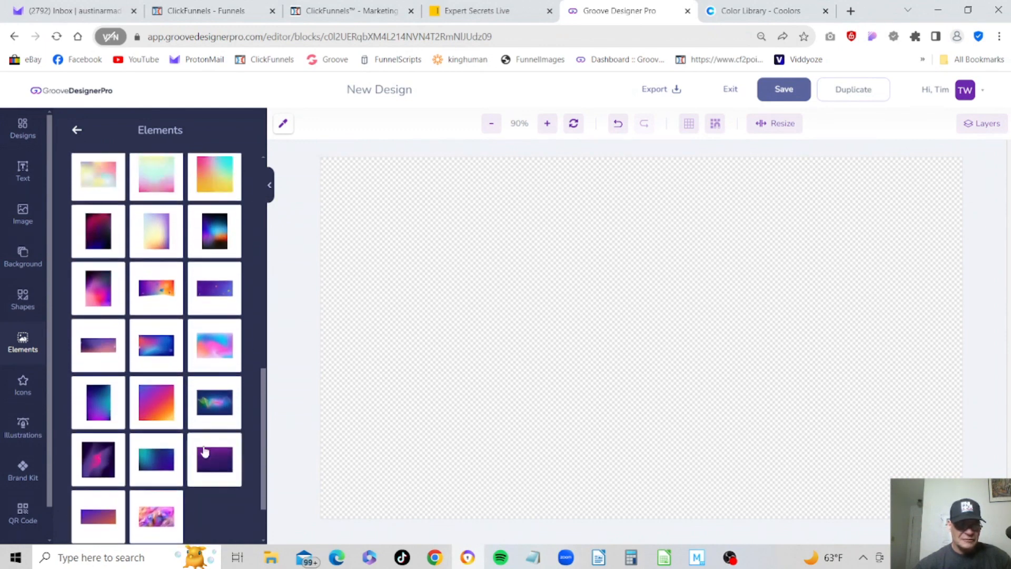
click(103, 466)
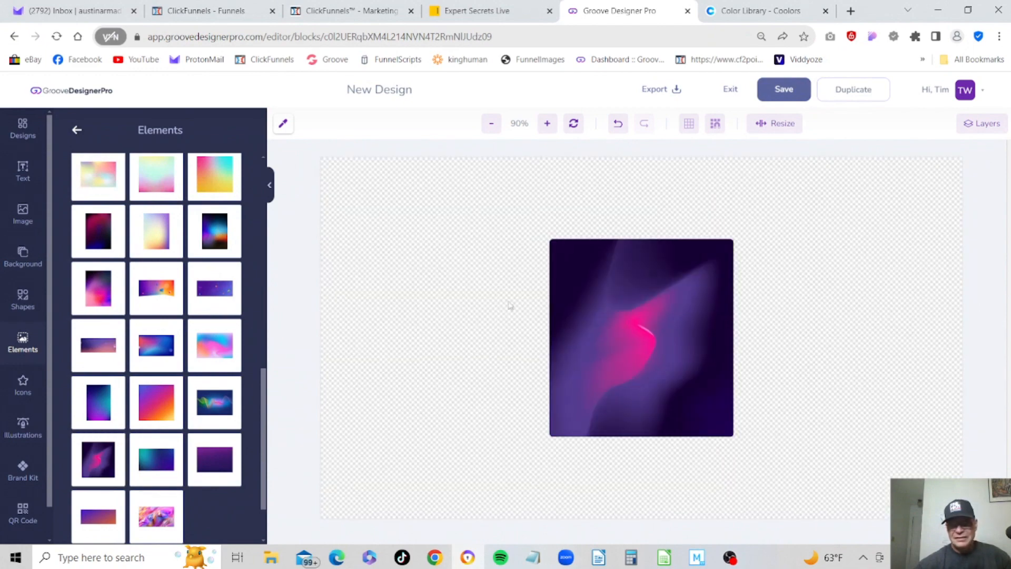
- Enlarge the purple and pink abstract image, align it with the canvas's upper-left corner and stretch it to cover the whole canvas
click(639, 320)
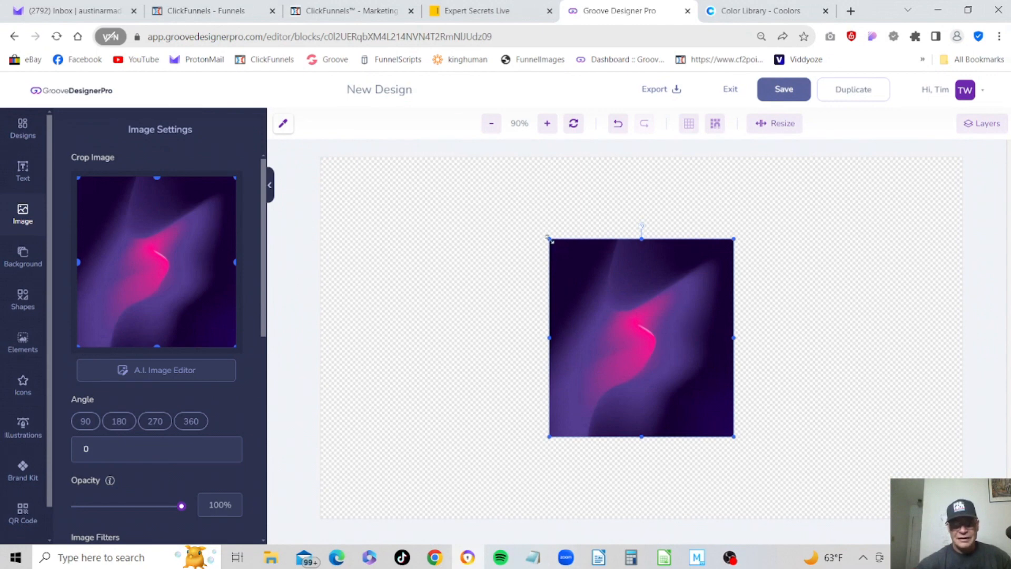
drag(549, 239, 413, 217)
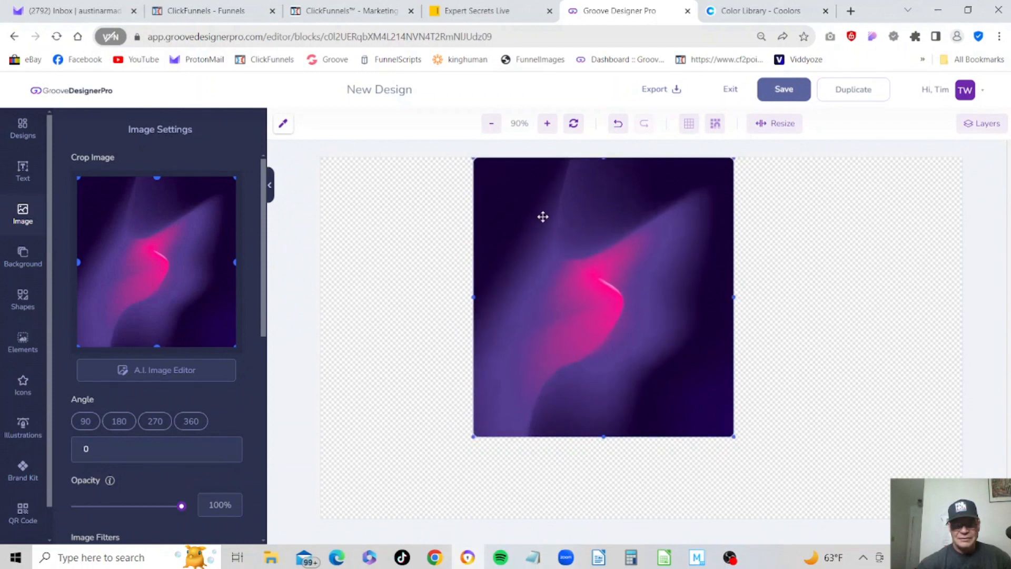
drag(543, 217, 387, 216)
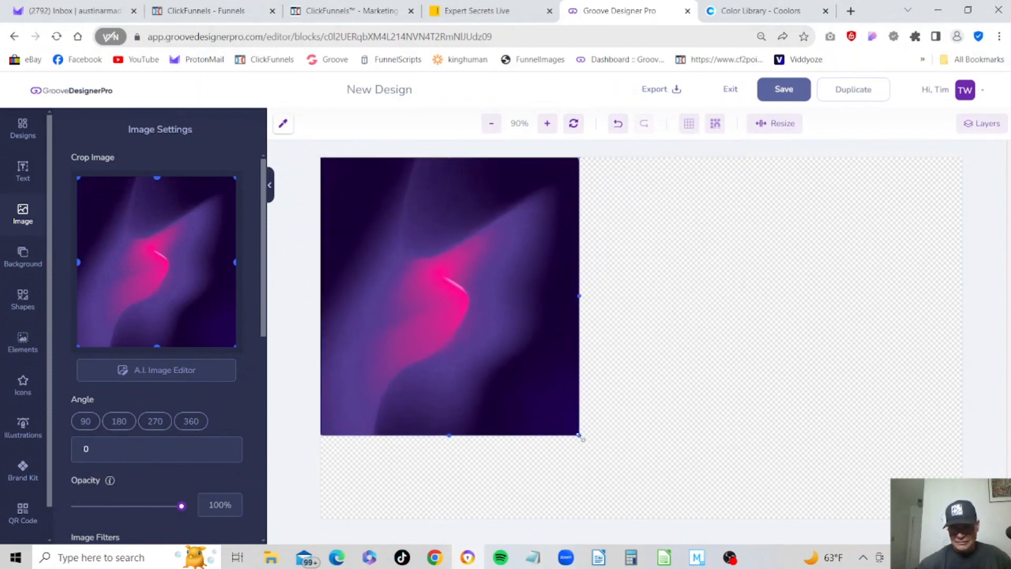
drag(582, 437, 643, 538)
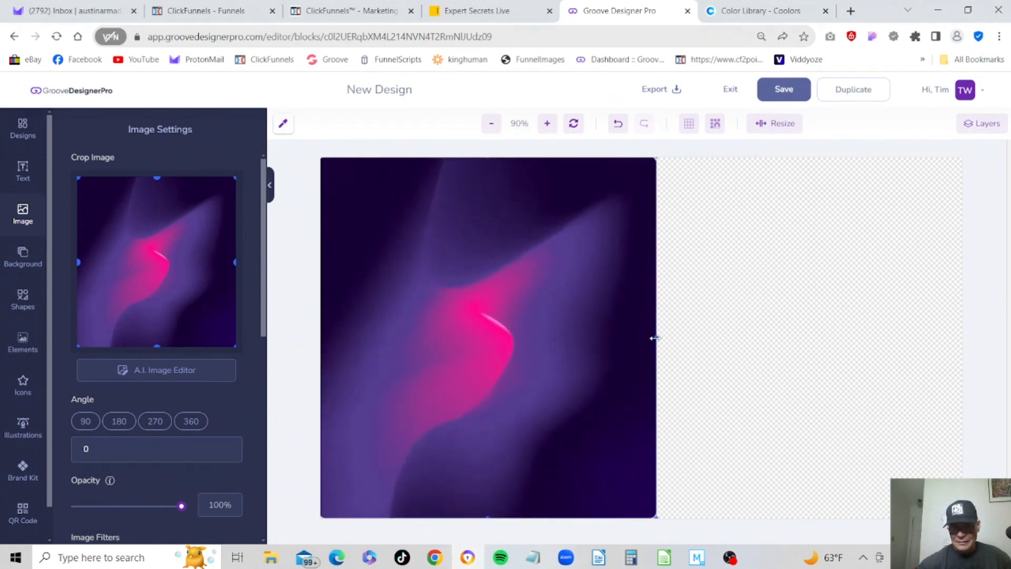
drag(656, 338, 965, 347)
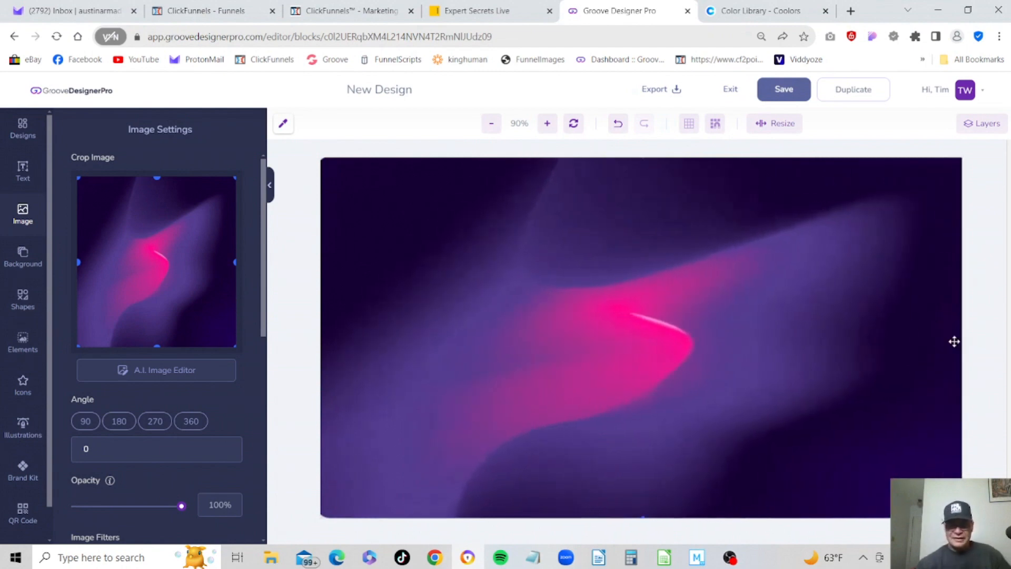
- Delete the stretched purple and pink image from the canvas
right_click(771, 243)
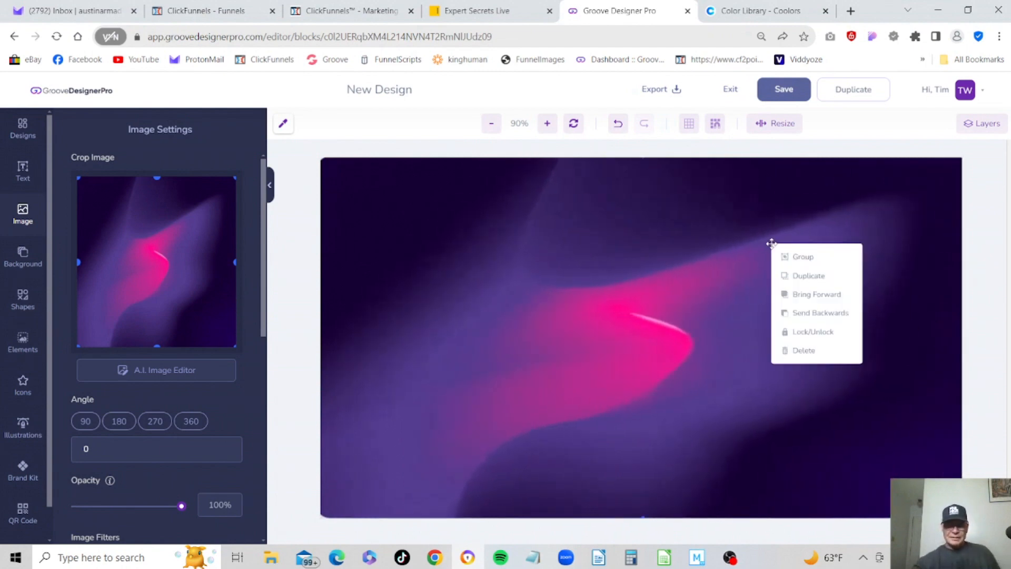
click(795, 351)
- Turn on the gradient for the canvas background
click(22, 255)
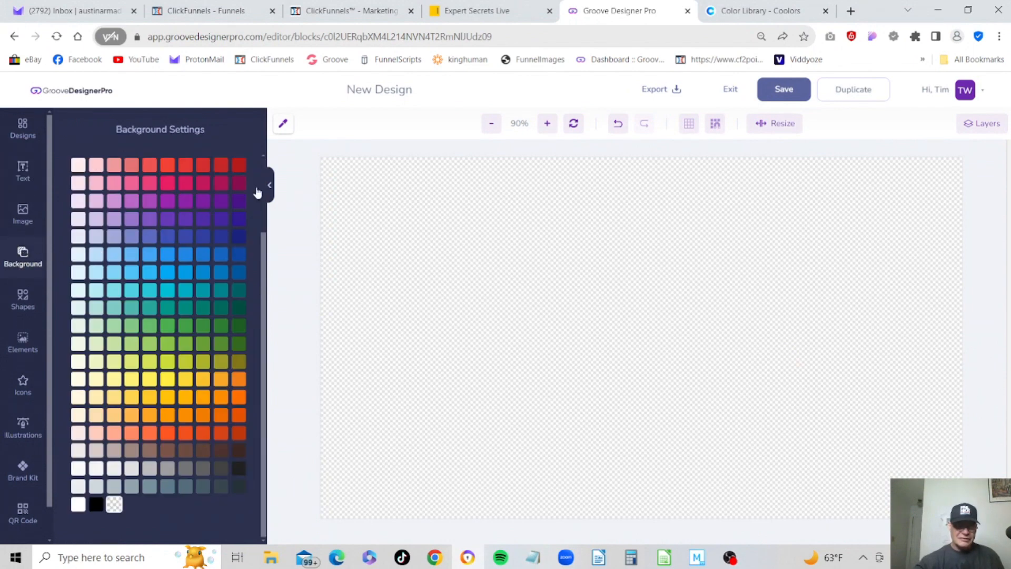
drag(265, 257, 283, 141)
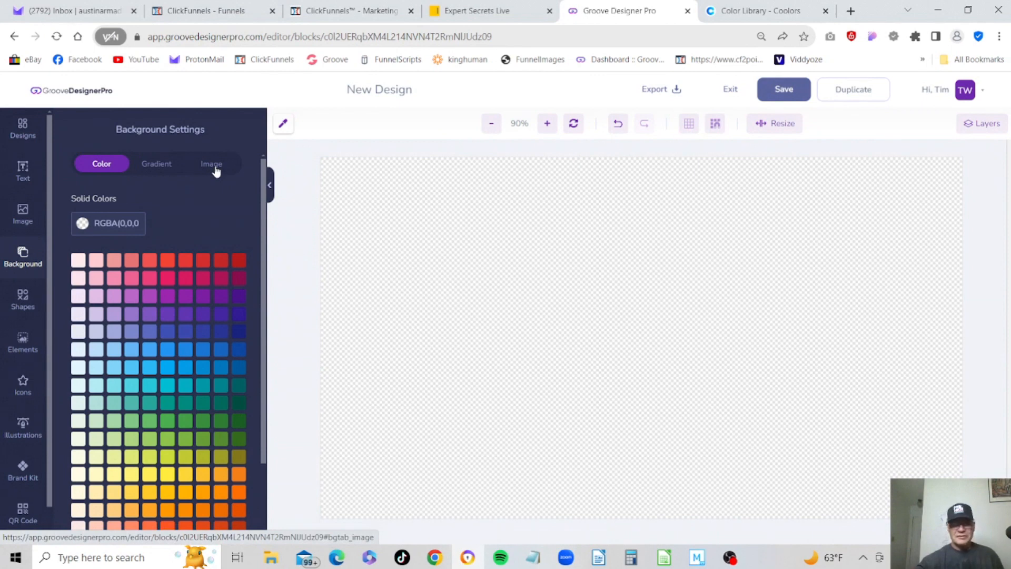
click(153, 169)
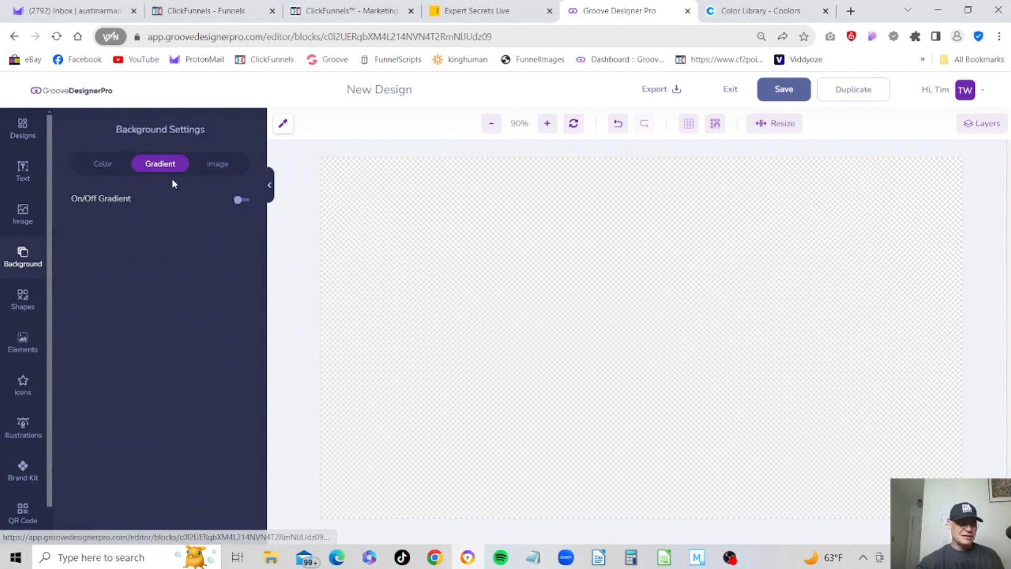
click(242, 201)
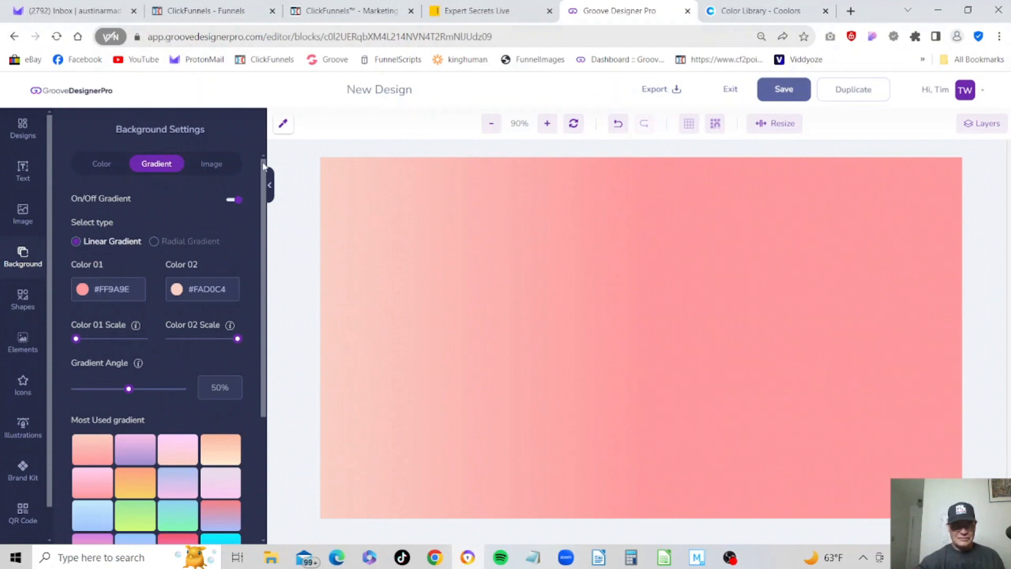
- Try the turquoise-to-green preset gradient on the background, and replace it with the cyan-to-blue preset
drag(264, 170, 251, 346)
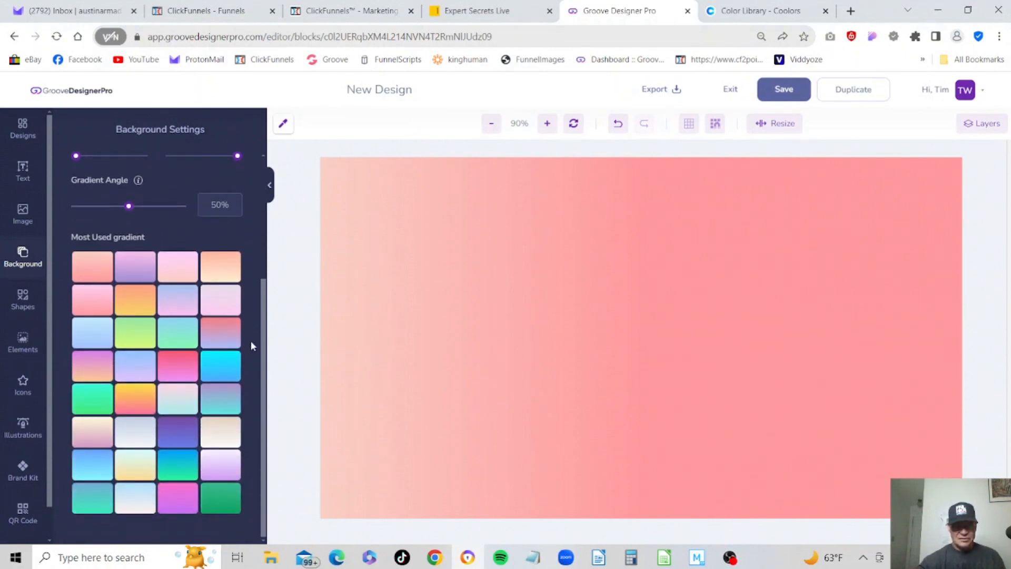
click(76, 401)
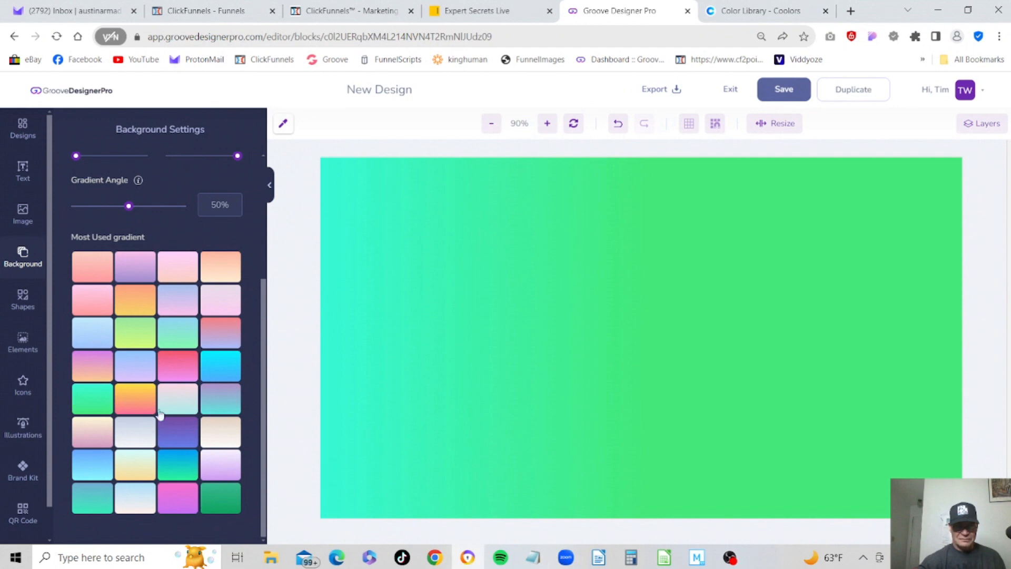
click(227, 365)
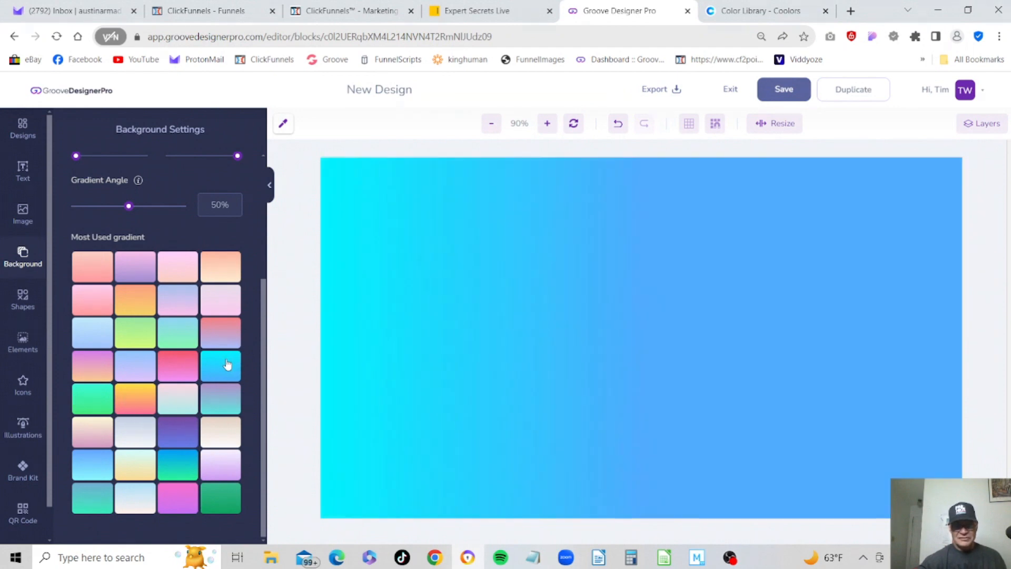
- Set the linear background gradient's angle to 138%
drag(264, 317, 282, 206)
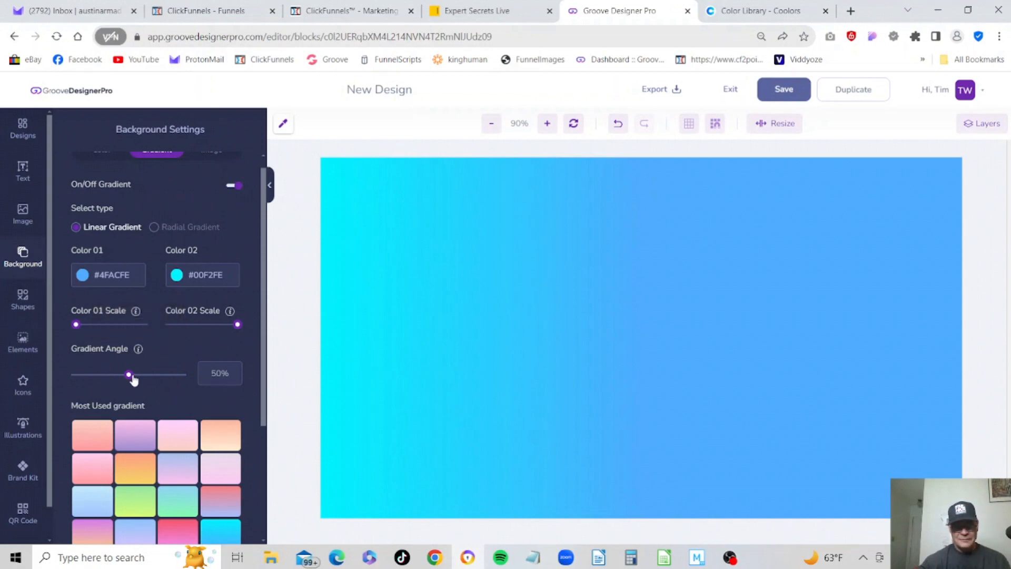
drag(134, 377, 115, 374)
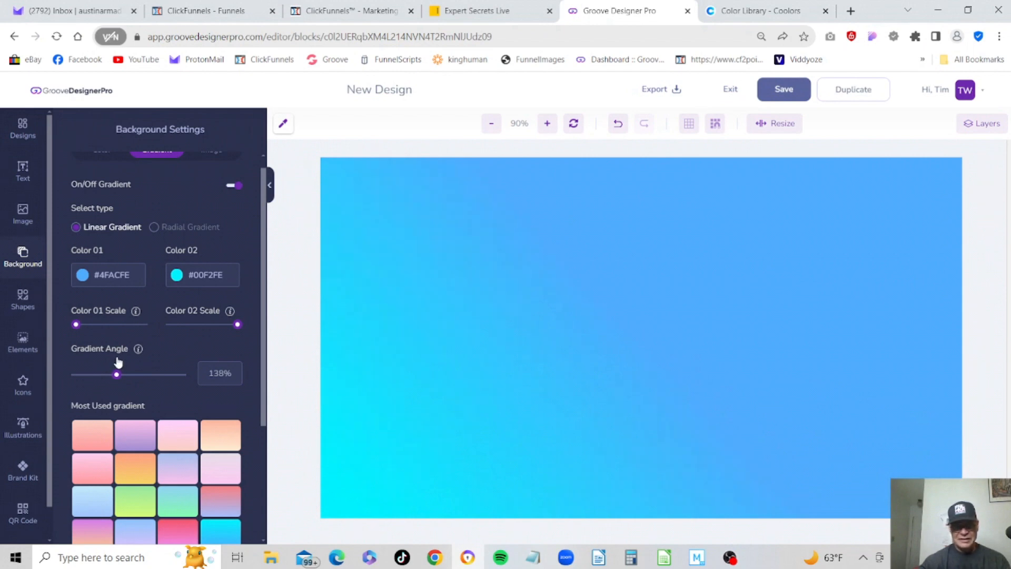
- Switch the background to a radial gradient with a radius of 788% and raise the Color 01 scale to about the midpoint
click(155, 227)
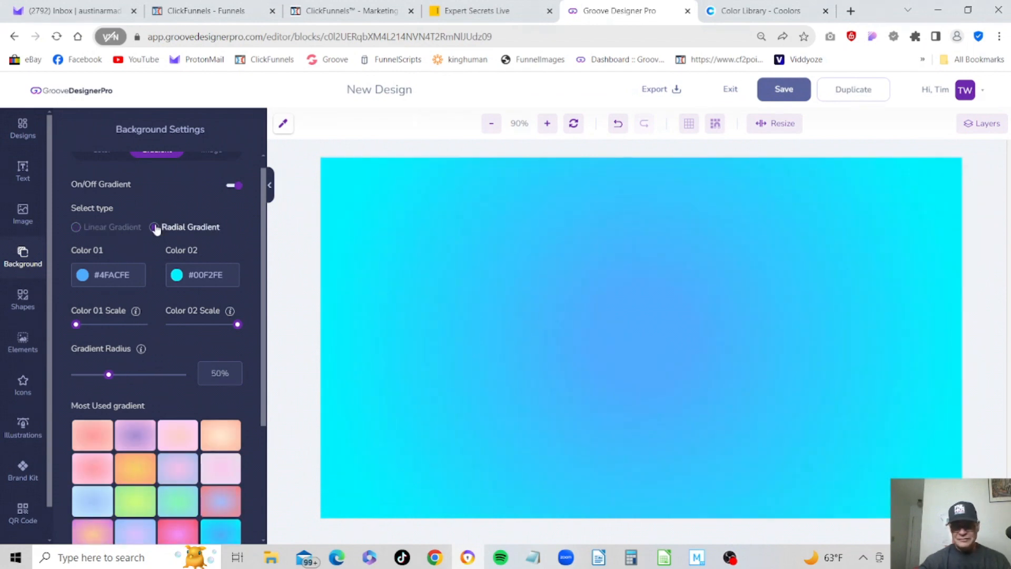
mouse_move(109, 379)
mouse_down()
mouse_move(138, 377)
mouse_move(120, 377)
mouse_up()
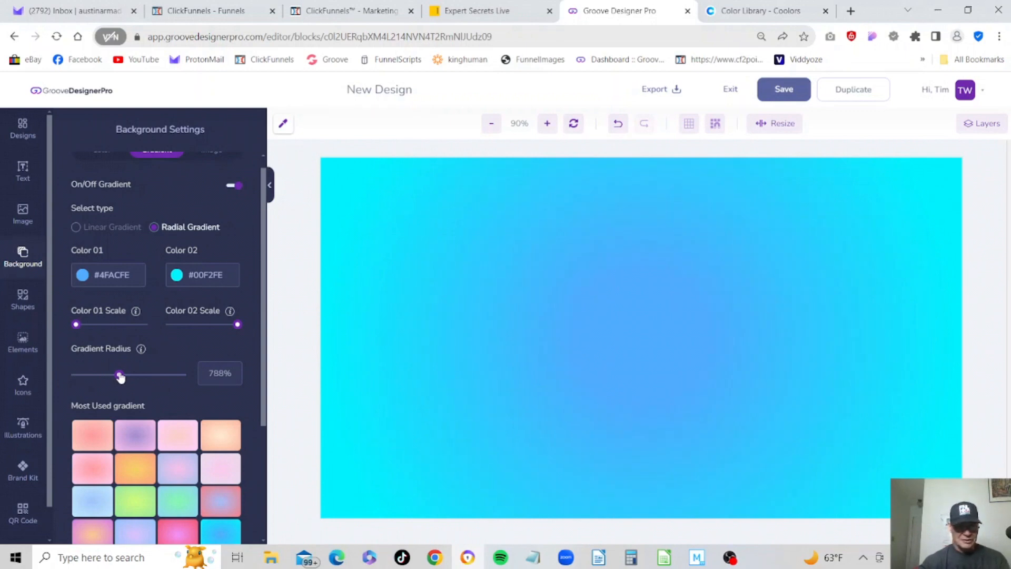
drag(77, 327, 117, 327)
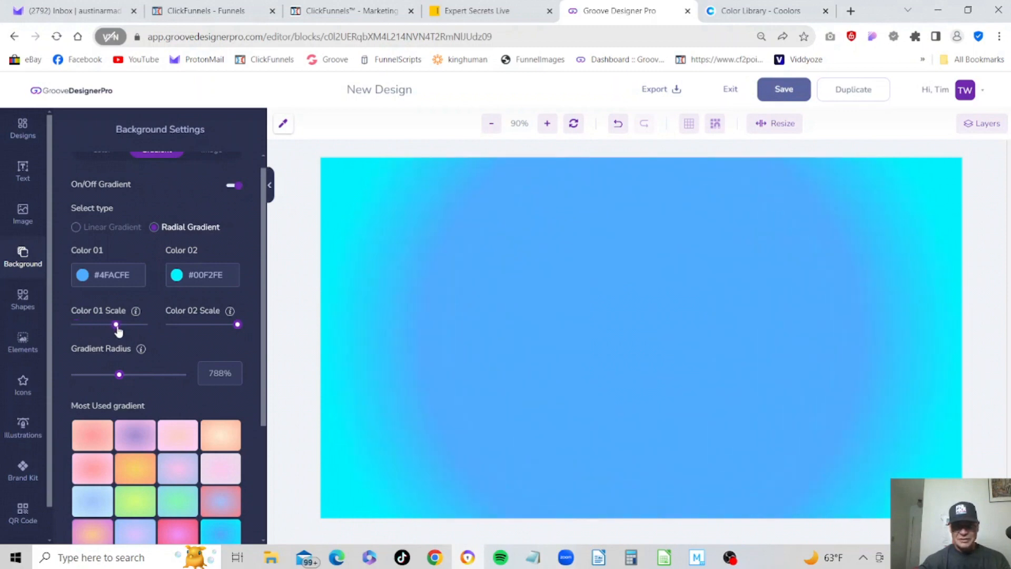
- Return the background to a linear gradient, with the Color 01 scale at about one third and the Color 02 scale slightly below maximum
click(77, 227)
mouse_move(237, 326)
mouse_down()
mouse_move(188, 327)
mouse_move(233, 330)
mouse_up()
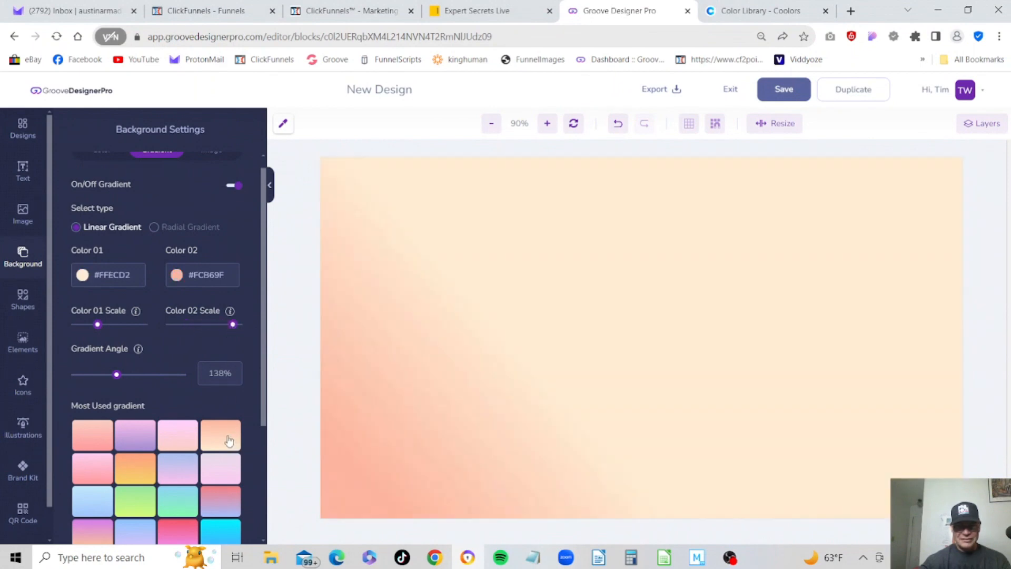
- Try the peach and the blue-to-pink preset gradients, and settle on the green-to-lime preset with #D4FC79 and #96E6A1
click(231, 442)
click(181, 474)
click(142, 504)
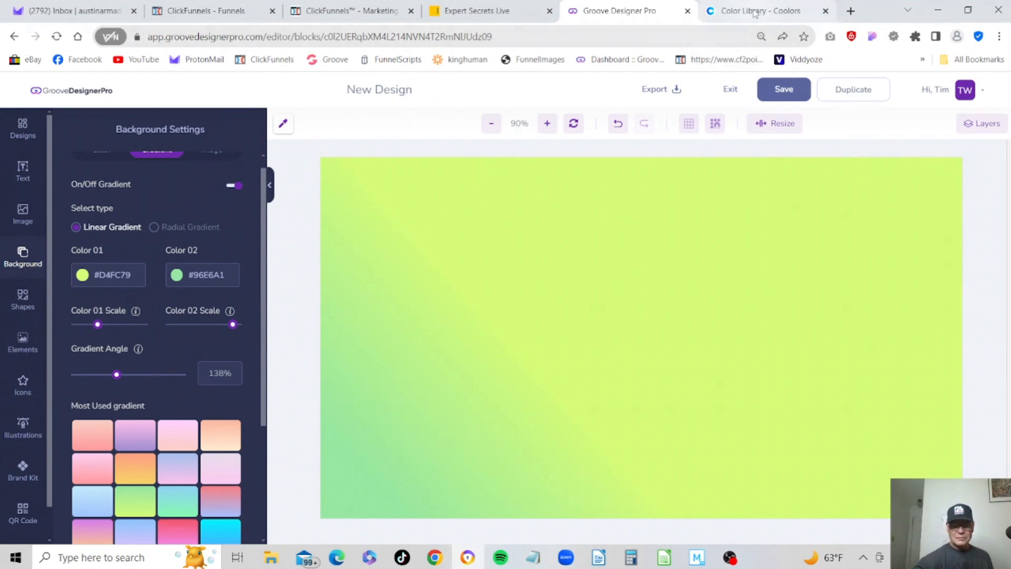
- Switch to Coolors, open its list of colors from the home page, and filter the library to Blue shades
mouse_move(756, 14)
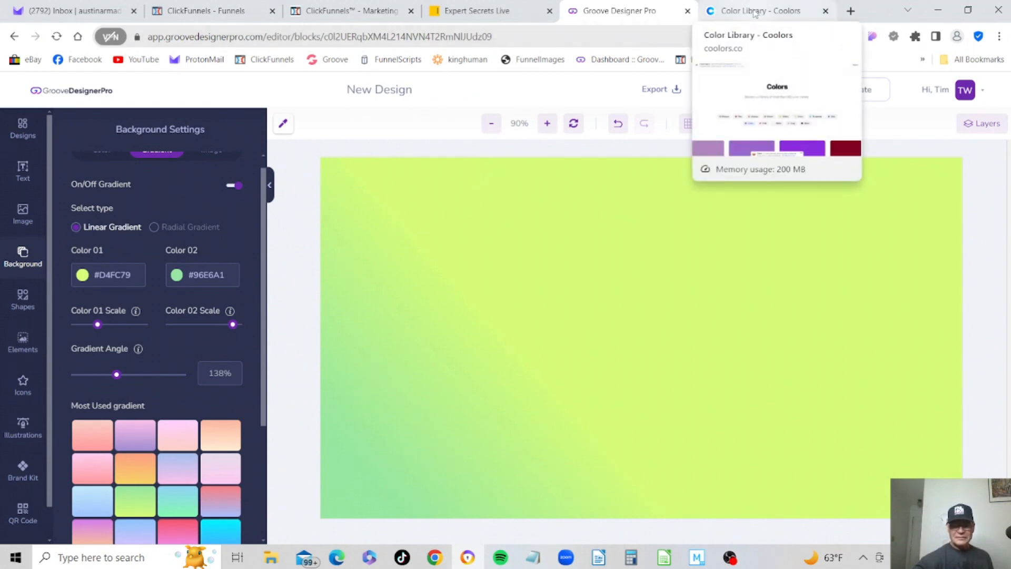
click(755, 13)
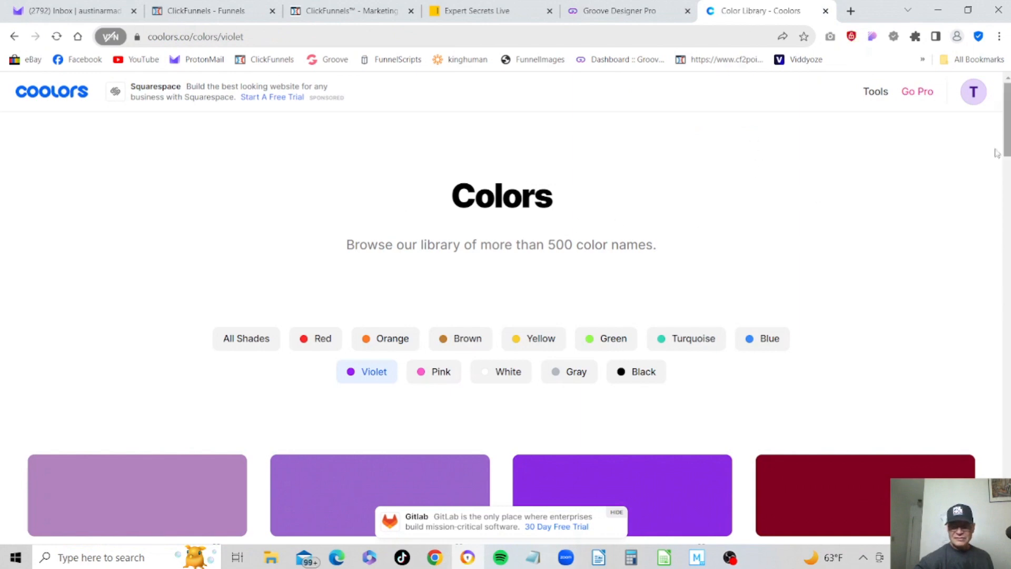
click(72, 99)
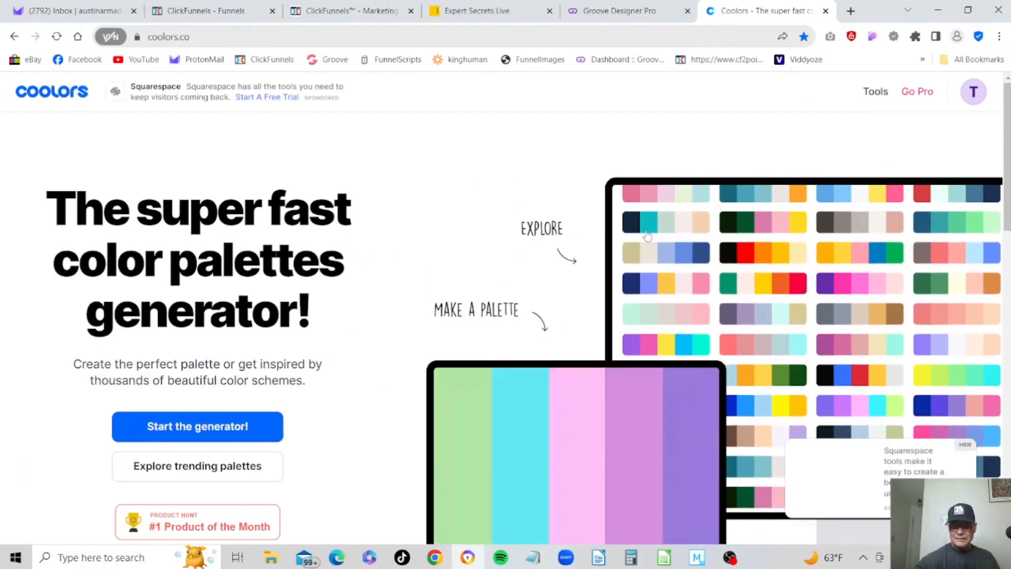
mouse_move(890, 100)
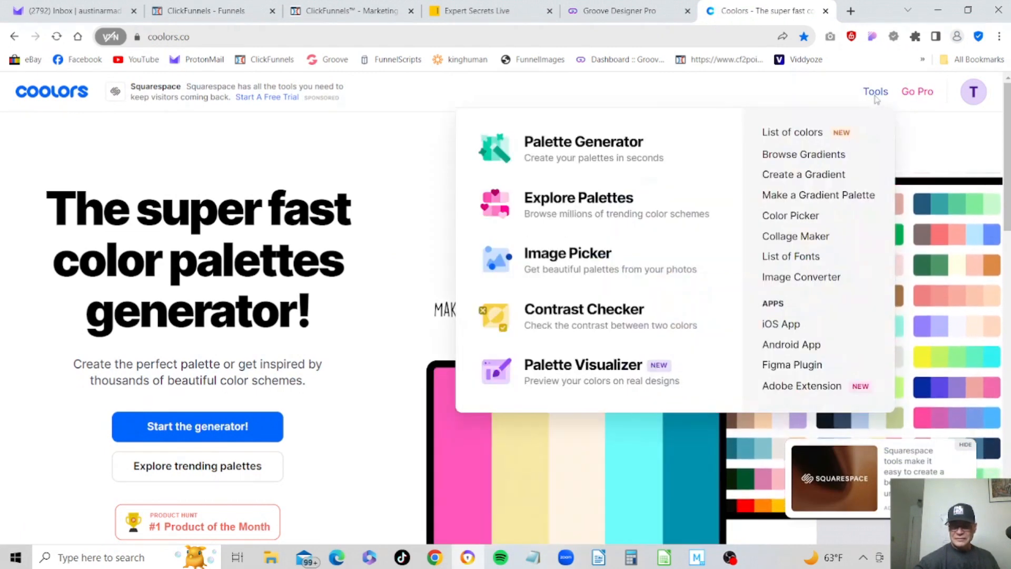
click(782, 135)
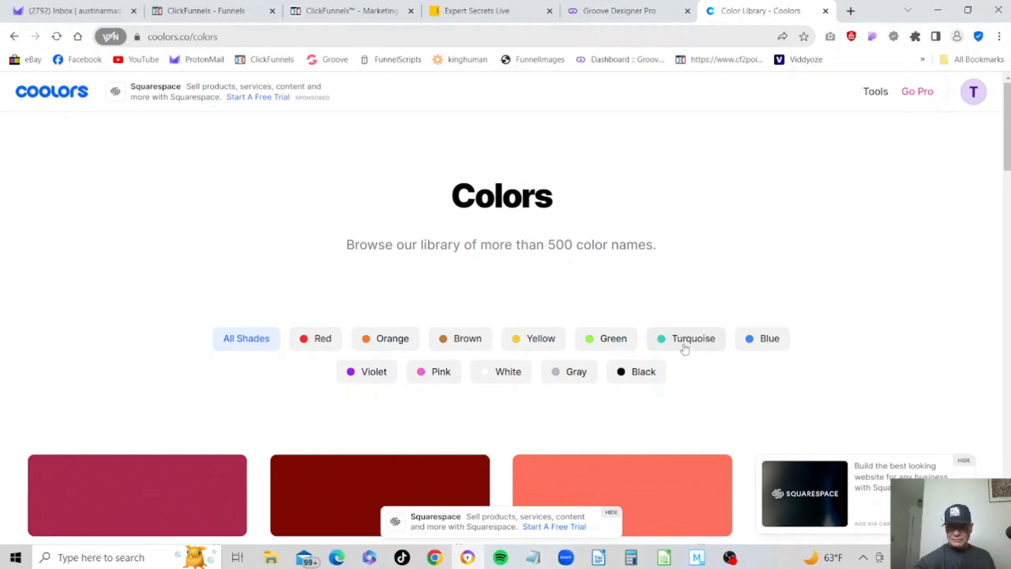
click(769, 344)
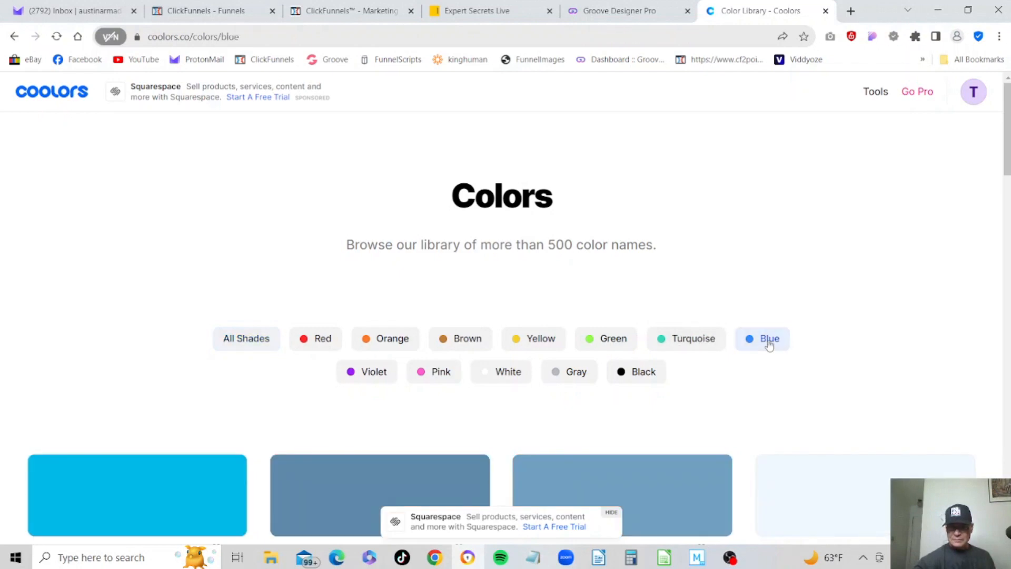
- Browse the blue shades and copy the hex code of the color named Blue, 0000FF
scroll(502, 309, down, 15)
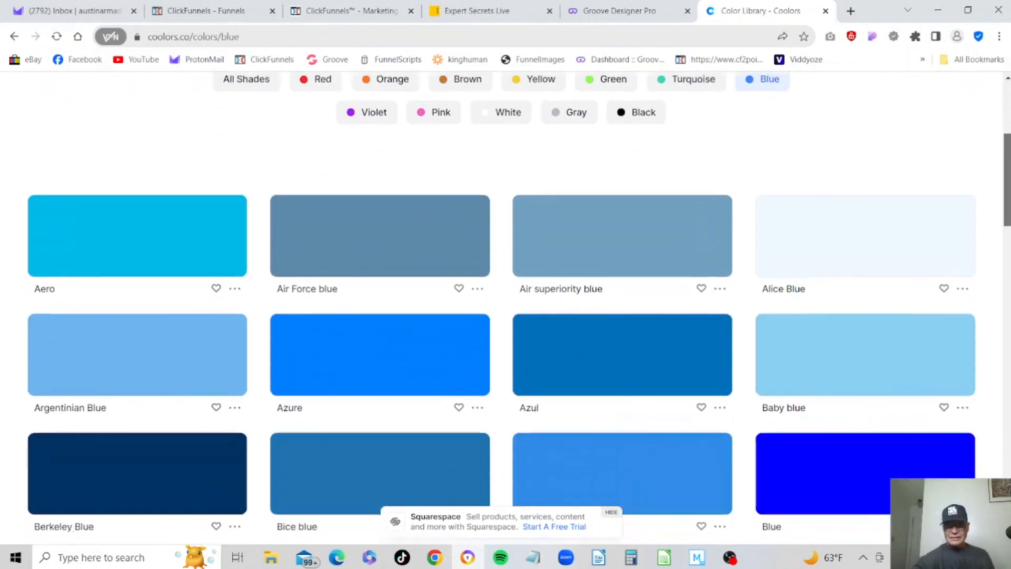
scroll(501, 308, down, 20)
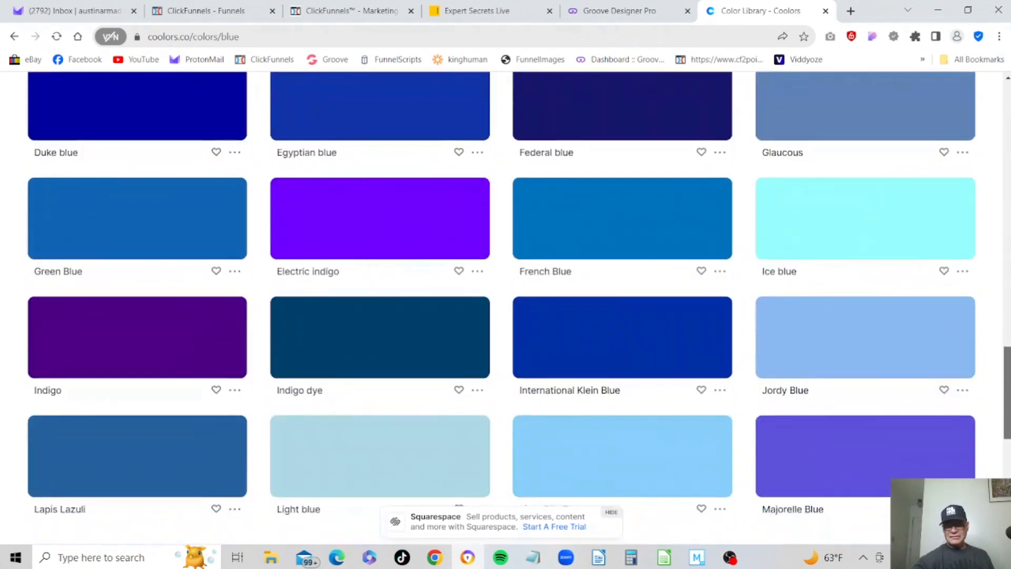
scroll(501, 308, down, 4)
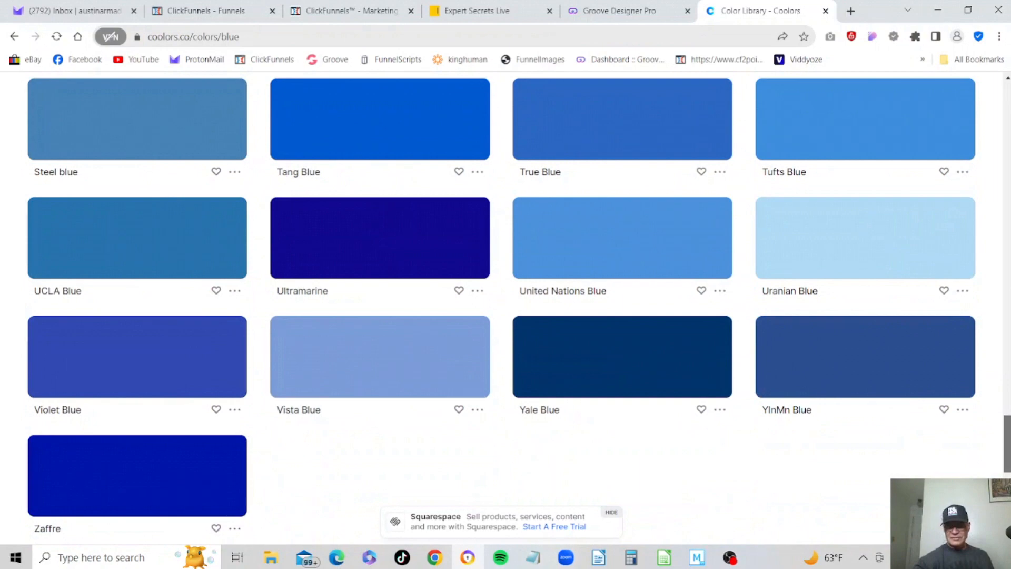
scroll(502, 308, up, 11)
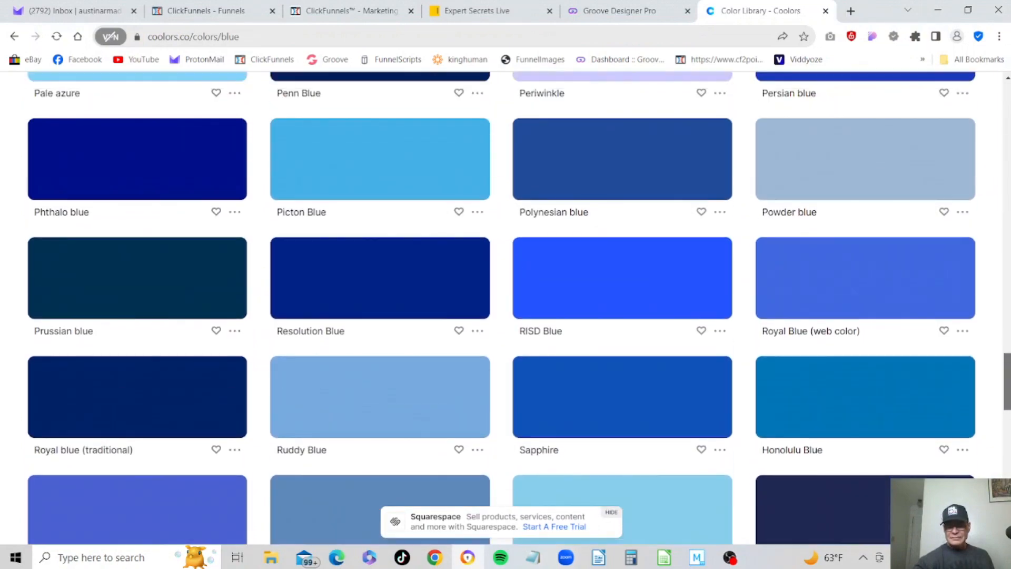
scroll(501, 308, up, 20)
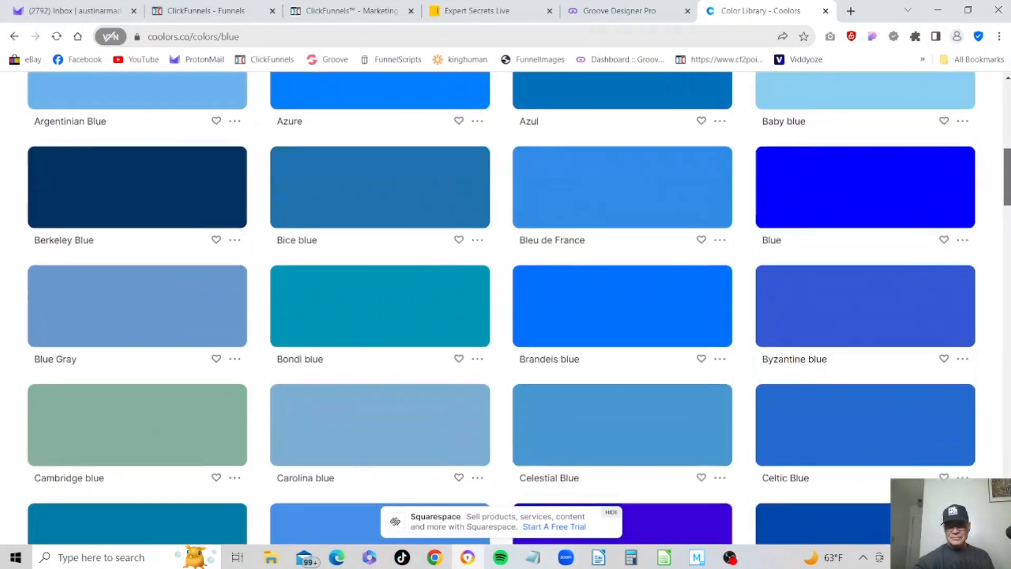
scroll(502, 308, down, 6)
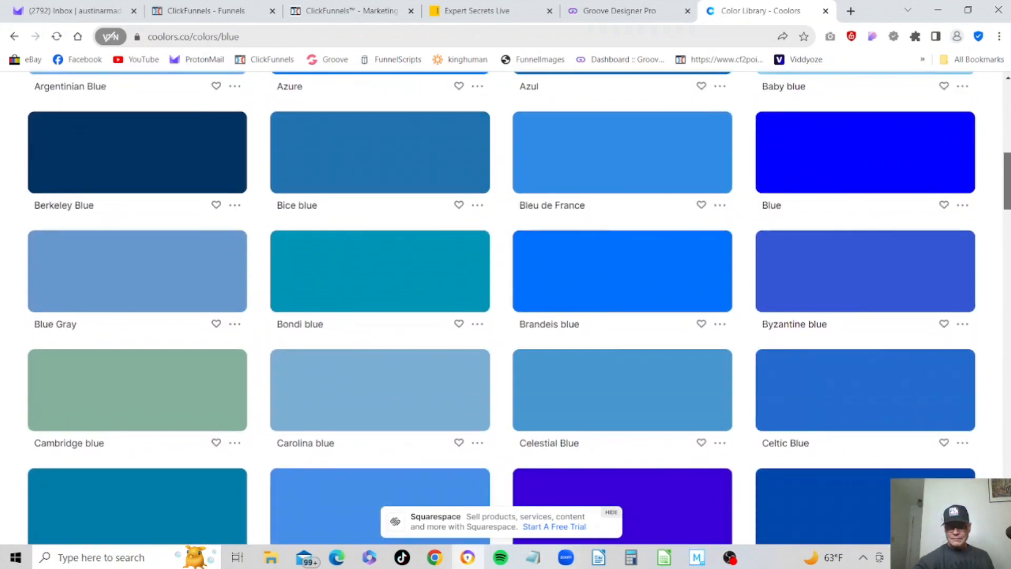
scroll(502, 308, down, 4)
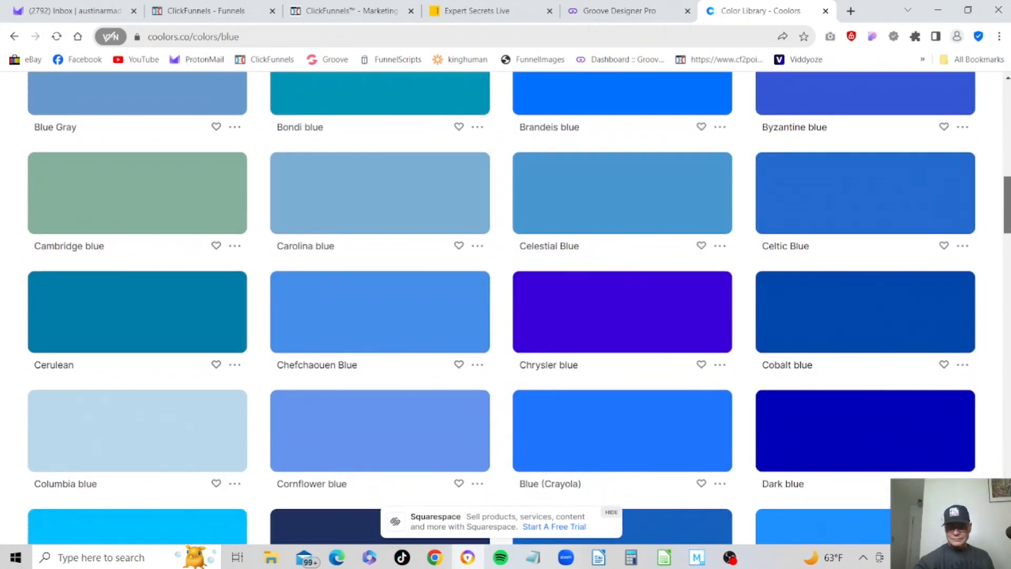
scroll(859, 293, up, 5)
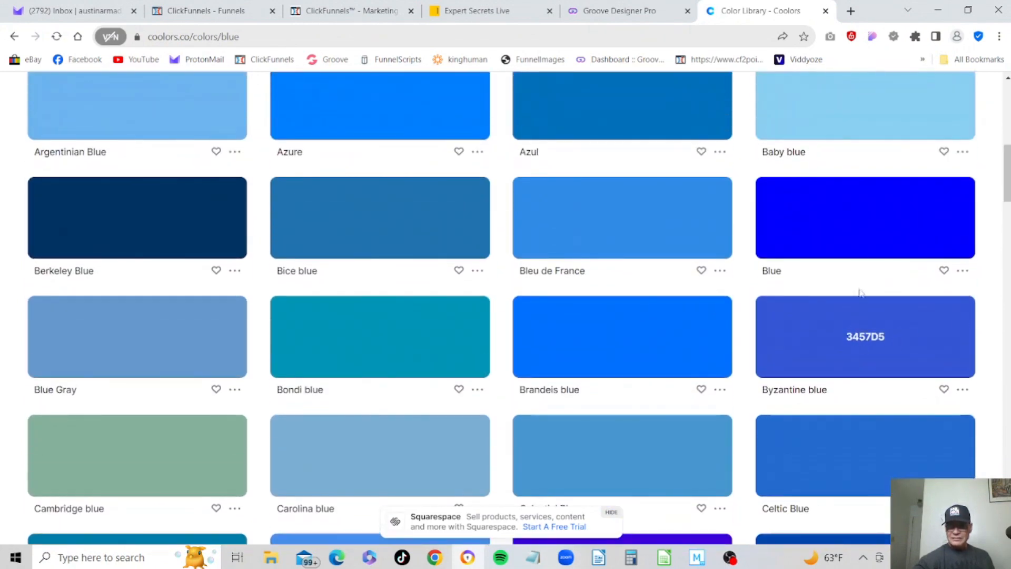
click(853, 224)
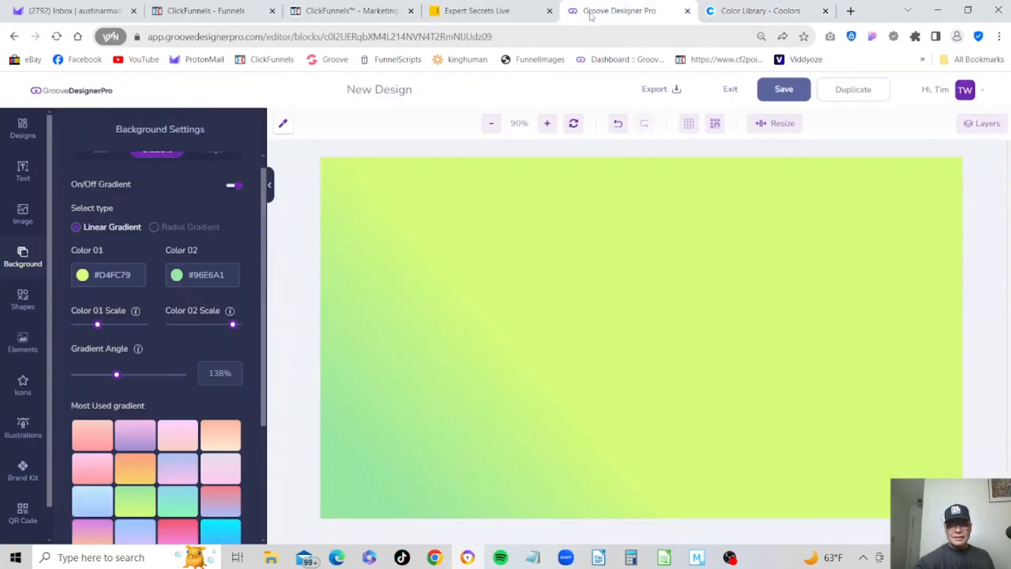
- In Groove Designer Pro, set the gradient's Color 01 to #0000FF and lower its scale to about one sixth
click(592, 14)
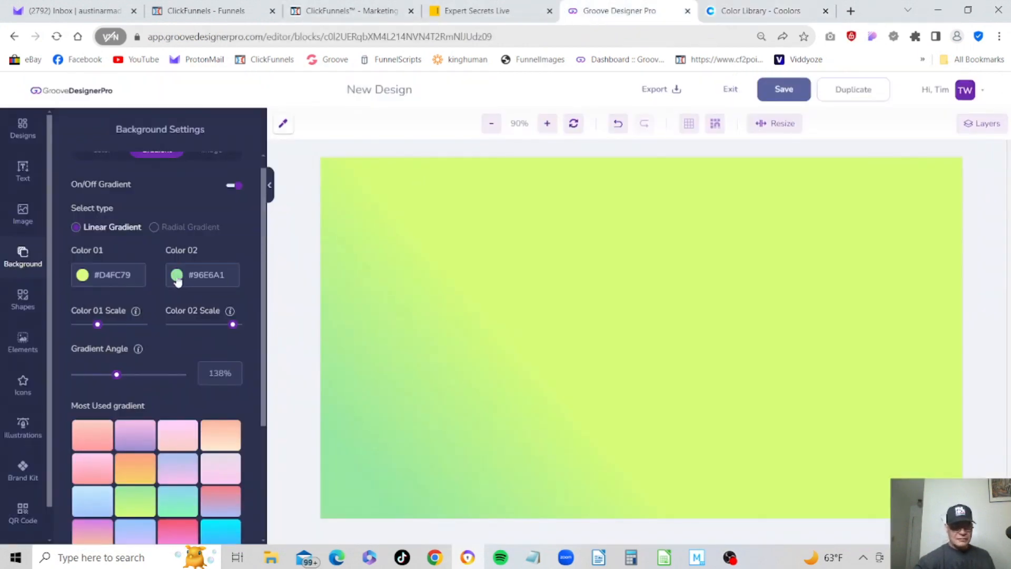
click(141, 283)
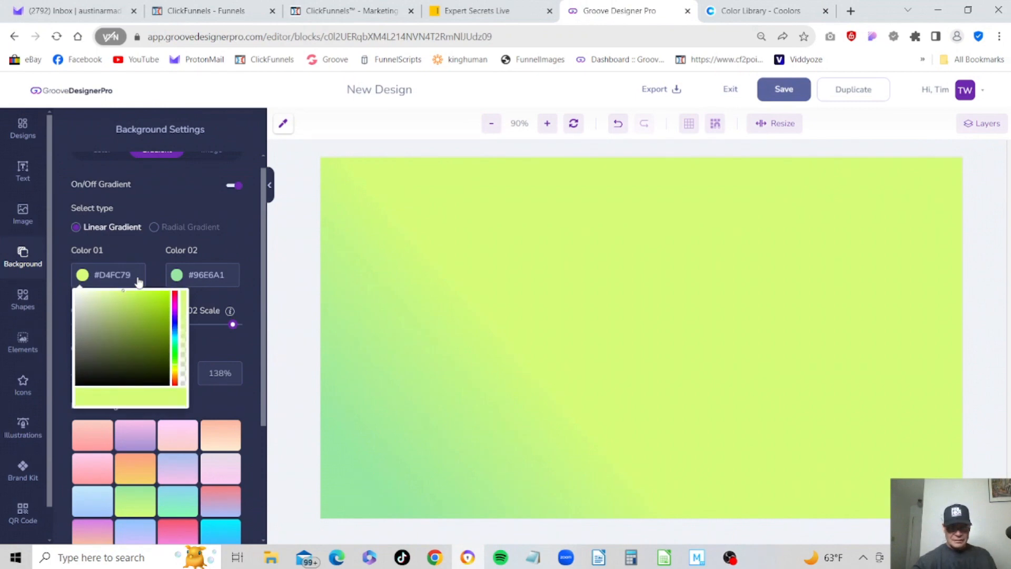
key(BackSpace)
key(BackSpace)
key(BackSpace)
key(BackSpace)
key(BackSpace)
key(BackSpace)
key(BackSpace)
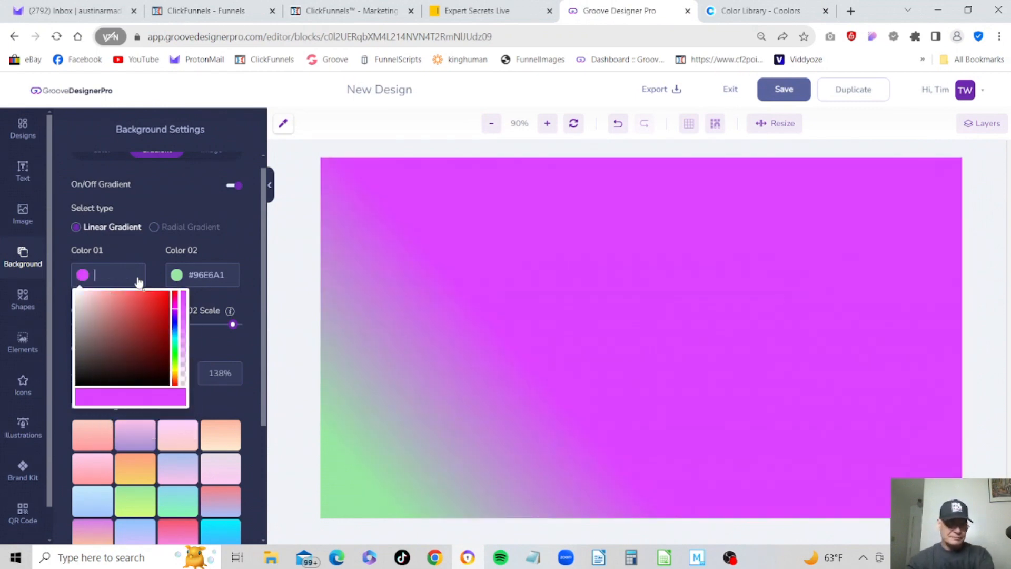
key(ctrl+v)
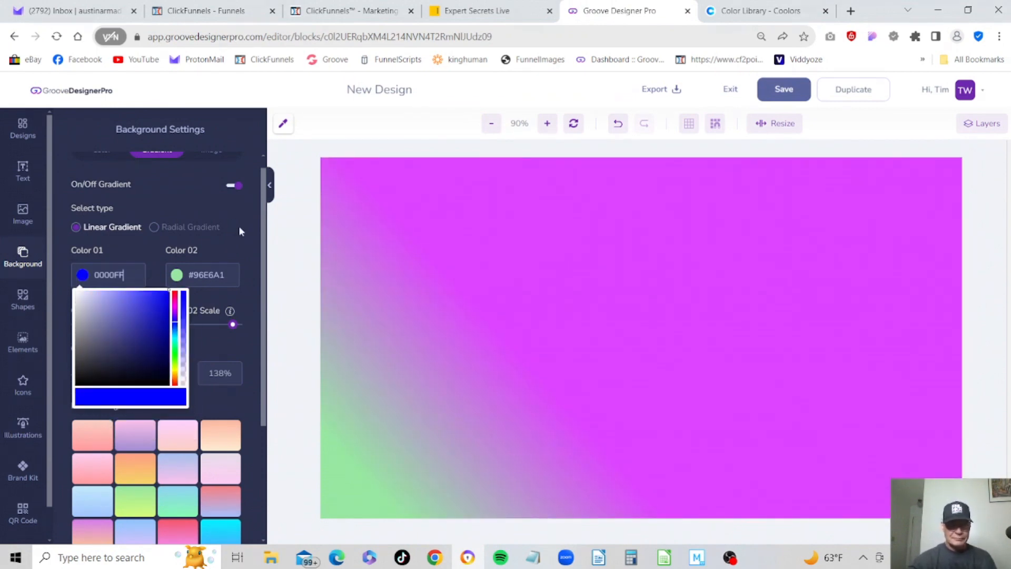
click(234, 244)
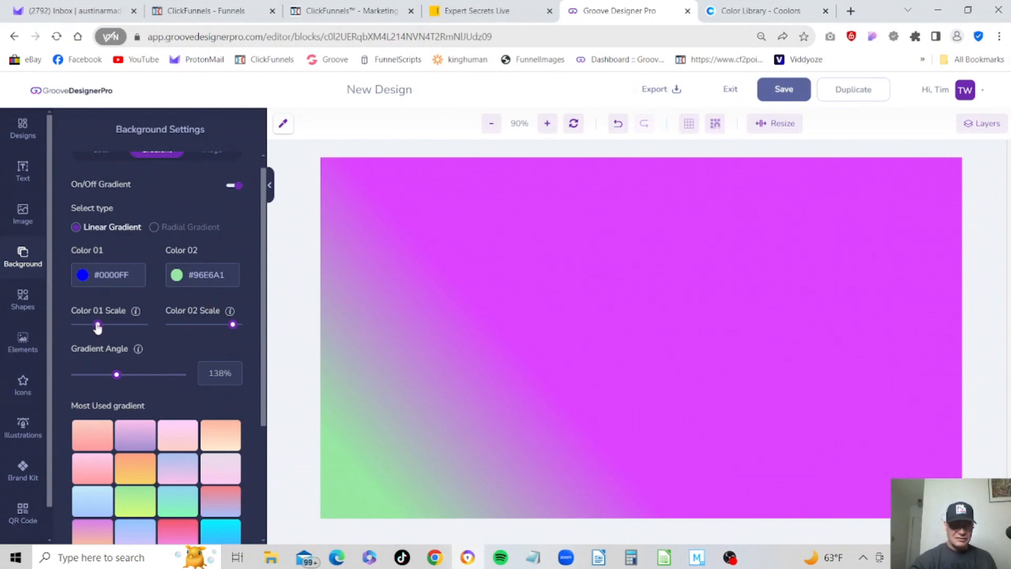
drag(97, 327, 85, 326)
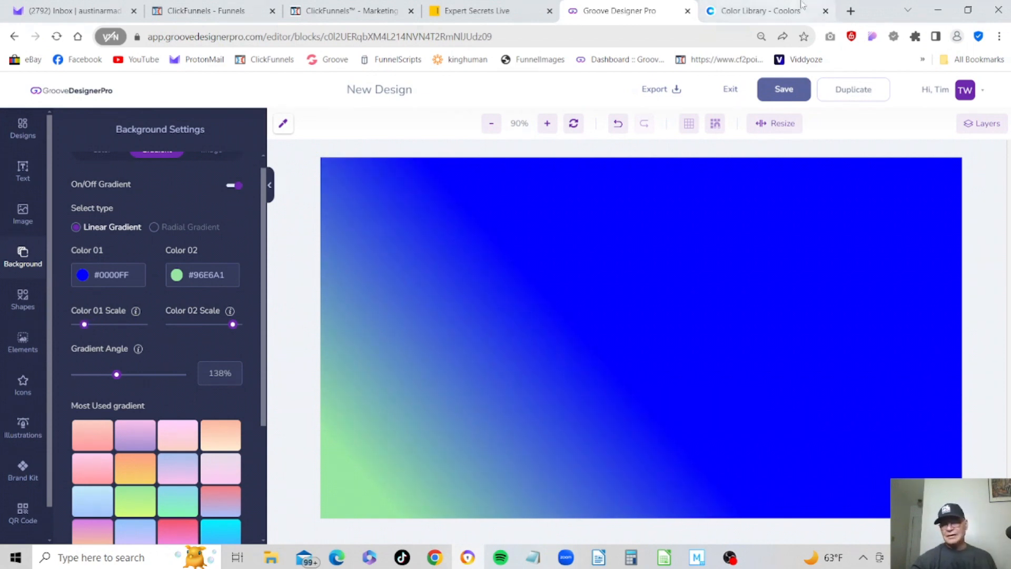
- Switch back to Coolors and copy the hex code of Maya blue, 73C2FB
click(743, 16)
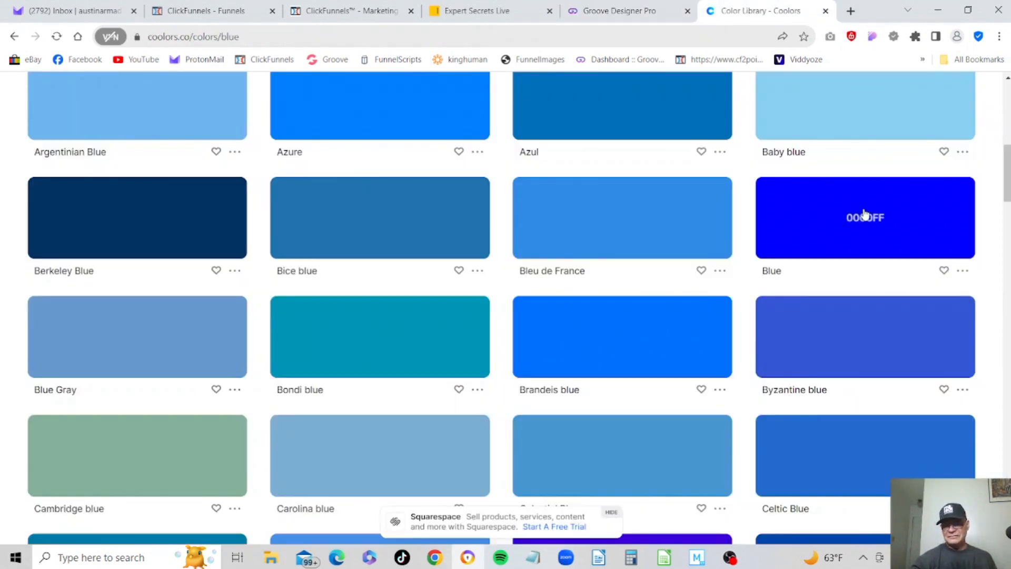
drag(1008, 178, 1010, 314)
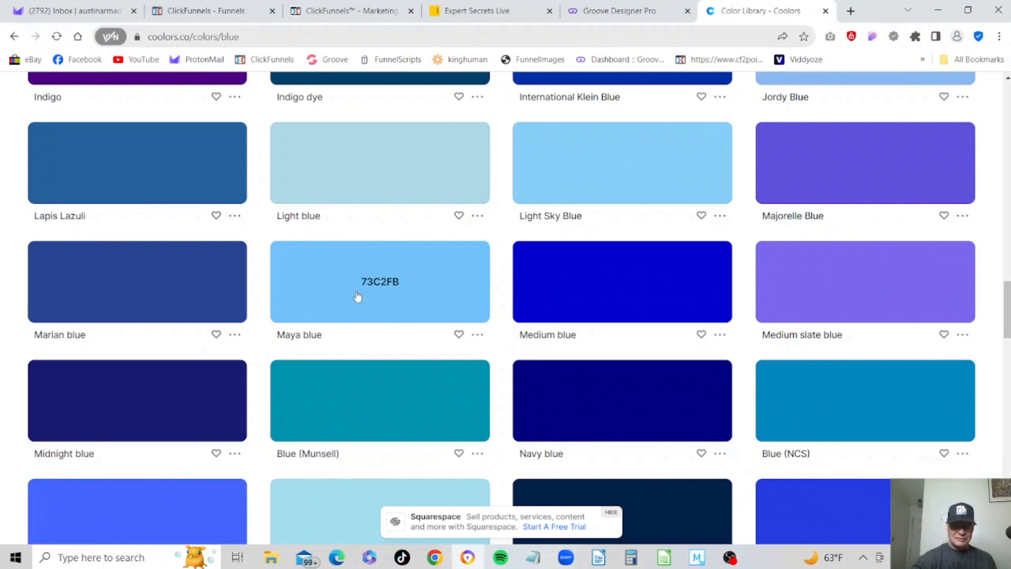
click(374, 285)
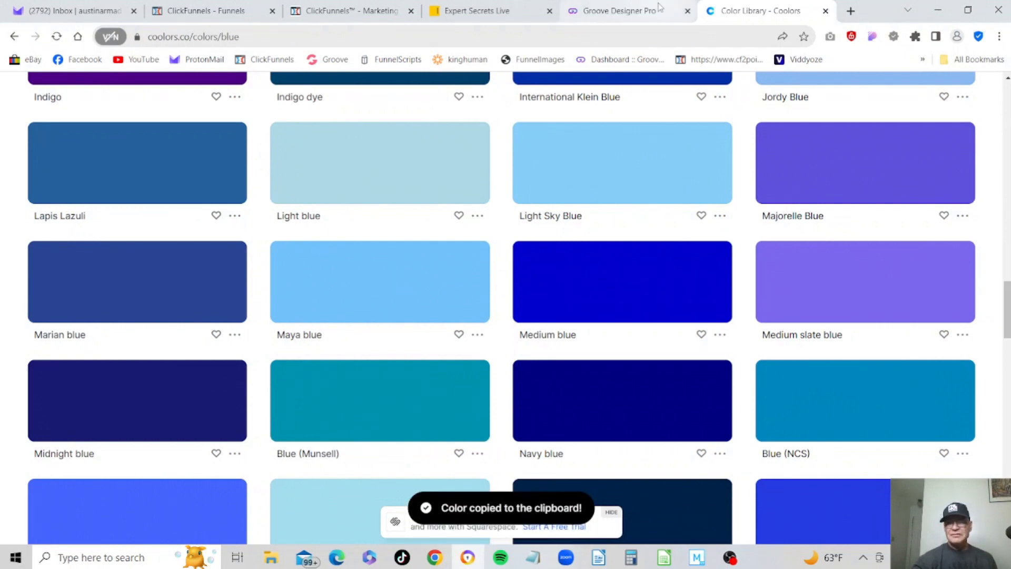
- Return to Groove Designer Pro and replace the gradient's Color 02 with #73C2FB
click(613, 14)
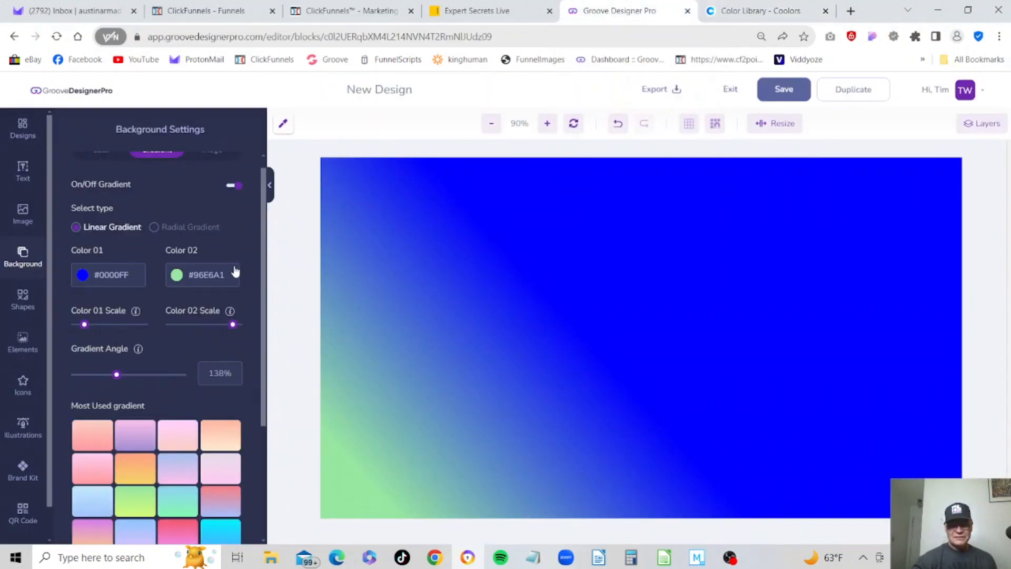
click(229, 283)
key(BackSpace)
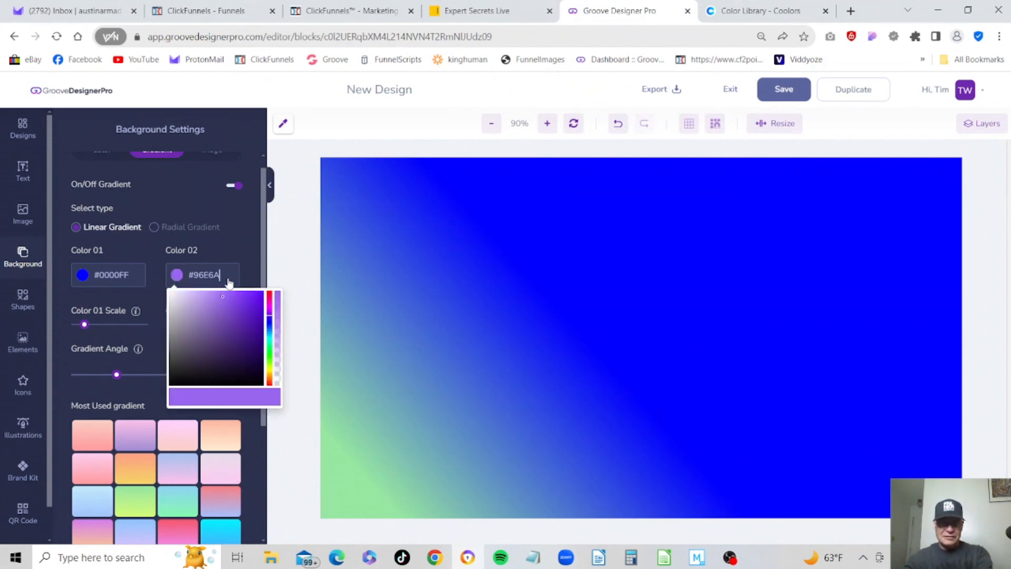
key(BackSpace)
key(BackSpace)
key(BackSpace)
key(BackSpace)
key(BackSpace)
key(BackSpace)
key(ctrl+v)
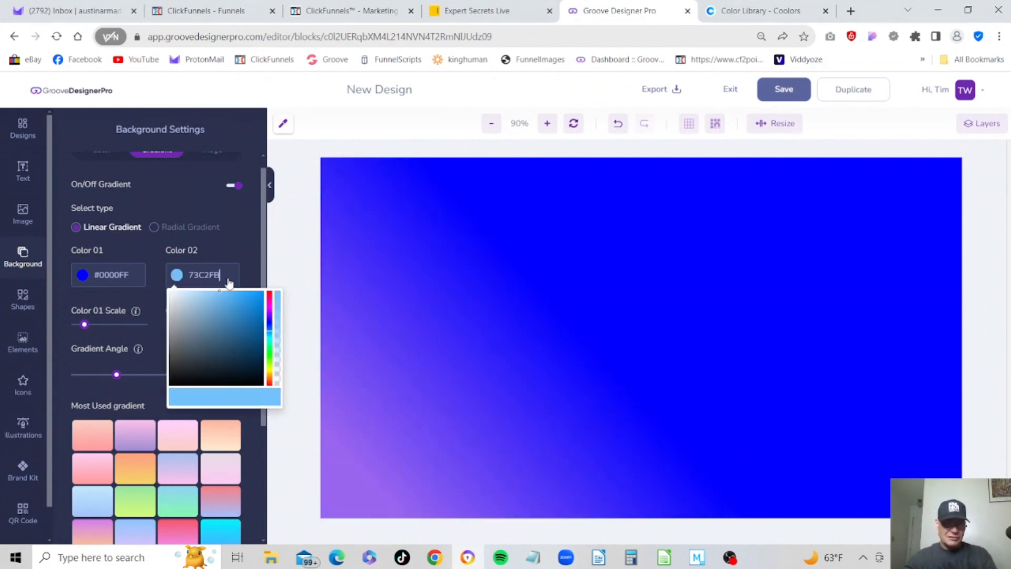
click(229, 244)
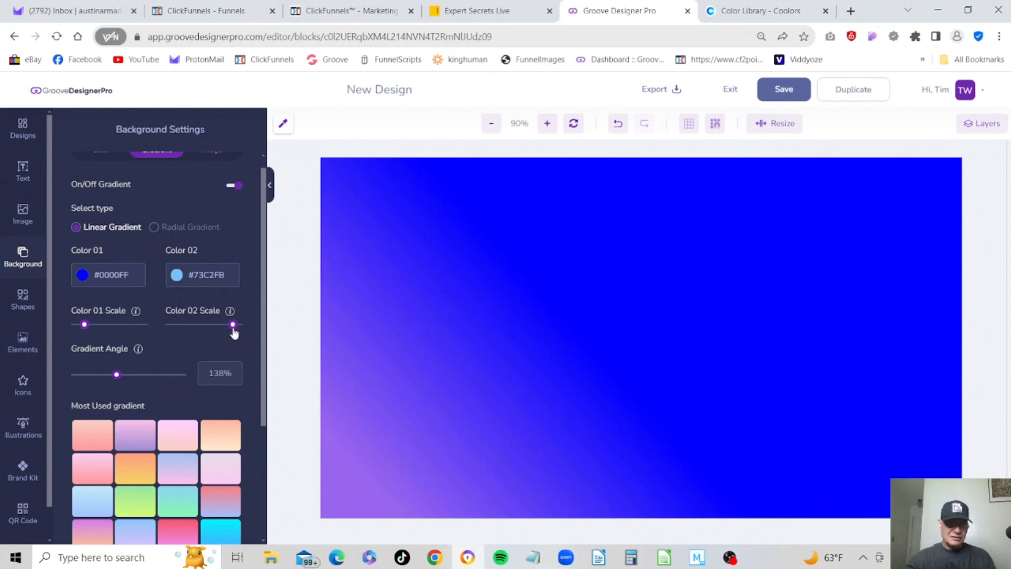
- Try the Color 02 scale near its midpoint, set the gradient angle to 232%, and return the Color 02 scale to just below maximum
drag(234, 332, 203, 332)
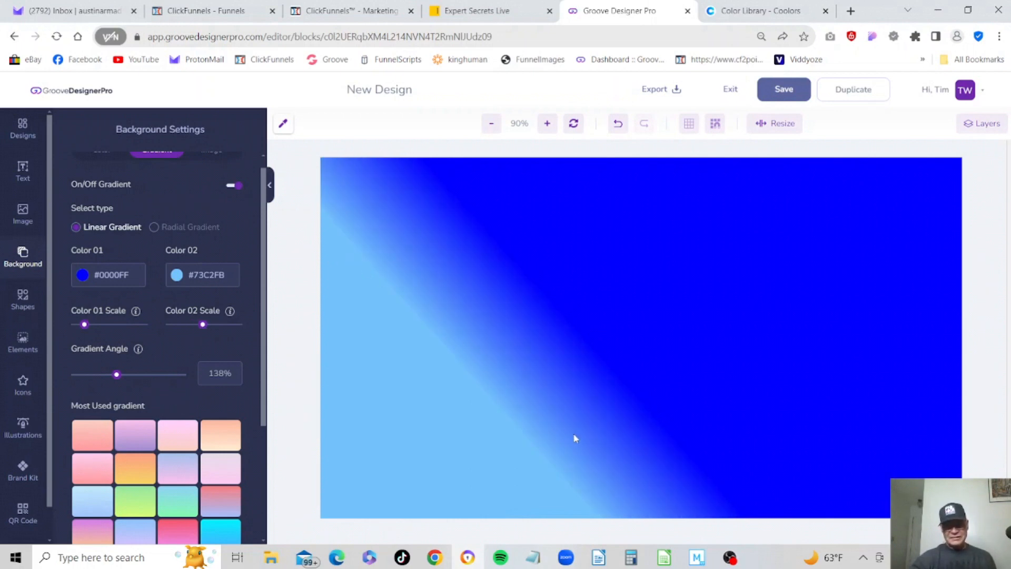
drag(118, 375, 146, 388)
drag(199, 329, 236, 340)
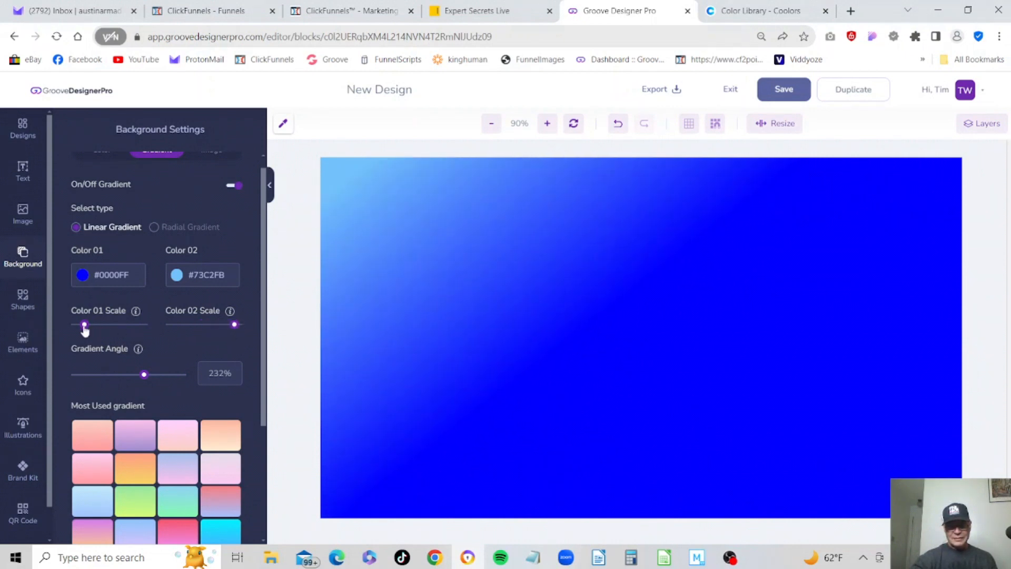
mouse_move(84, 330)
mouse_down()
mouse_move(109, 334)
mouse_move(84, 332)
mouse_up()
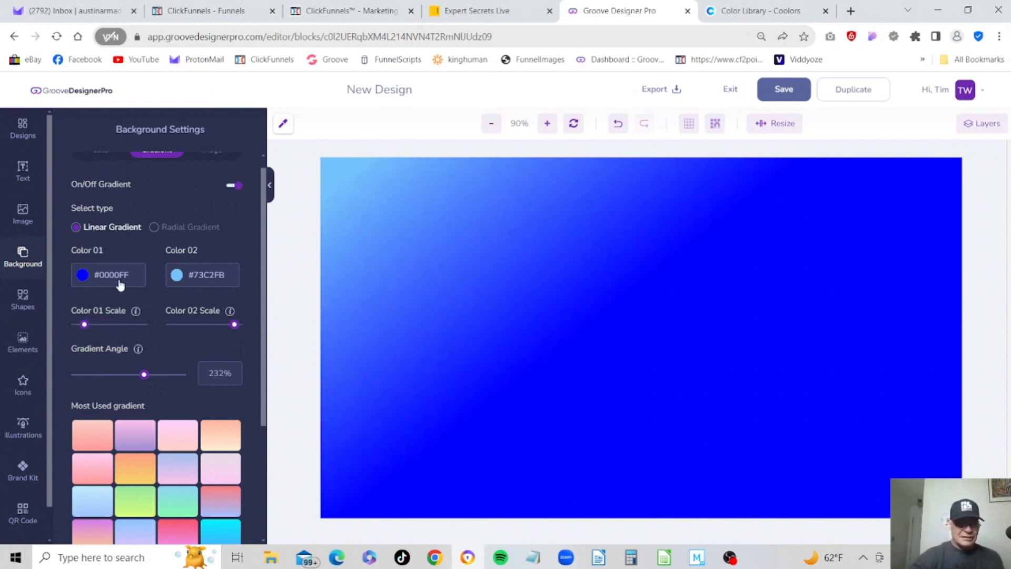
- Switch the blue background to a radial gradient and set its radius to 731%
click(154, 227)
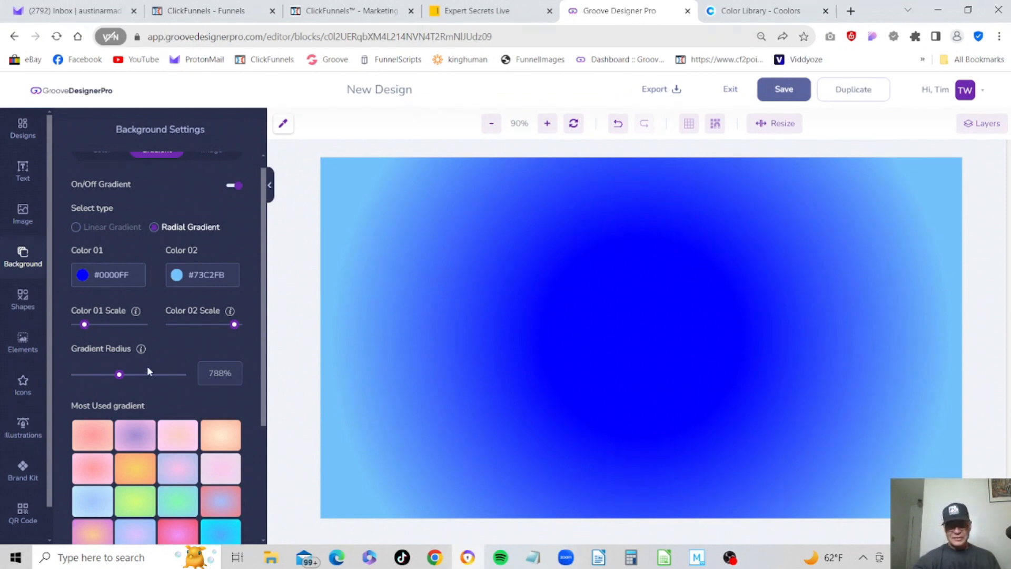
mouse_move(119, 376)
mouse_down()
mouse_move(170, 383)
mouse_move(64, 378)
mouse_move(117, 374)
mouse_up()
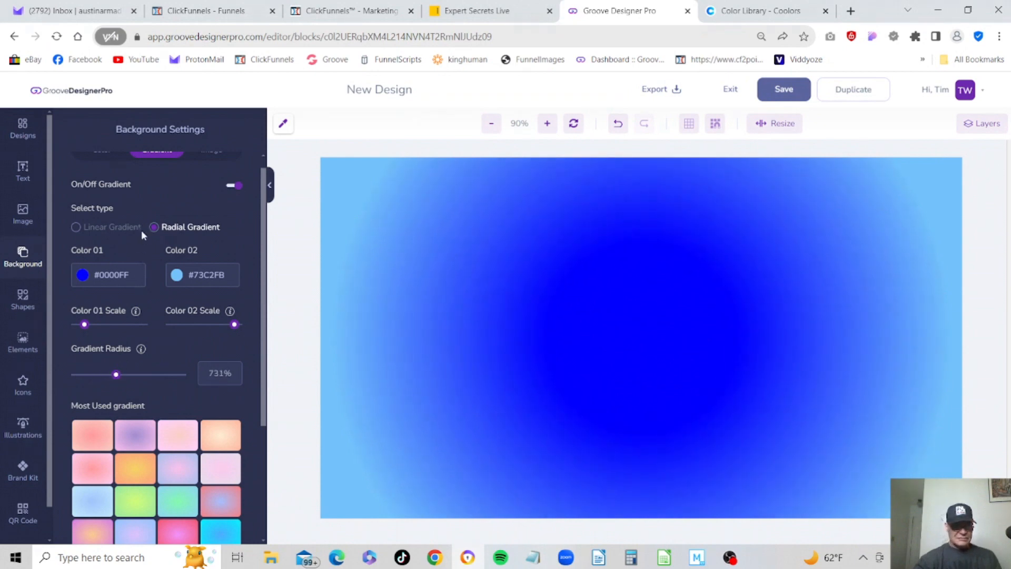
- Turn off the background gradient and exit to My Designs after checking the image and solid-color background options
scroll(268, 195, up, 1)
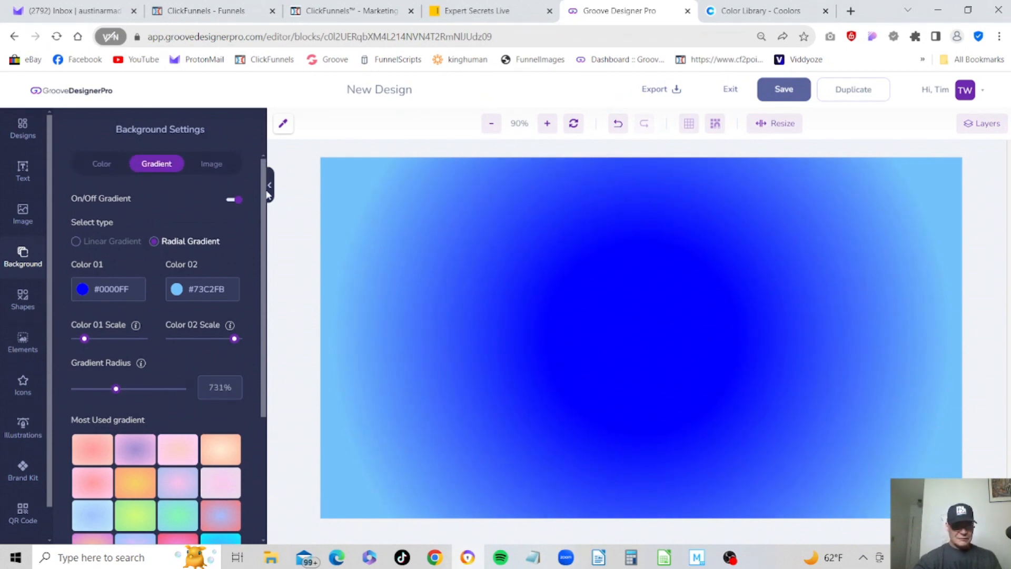
click(232, 202)
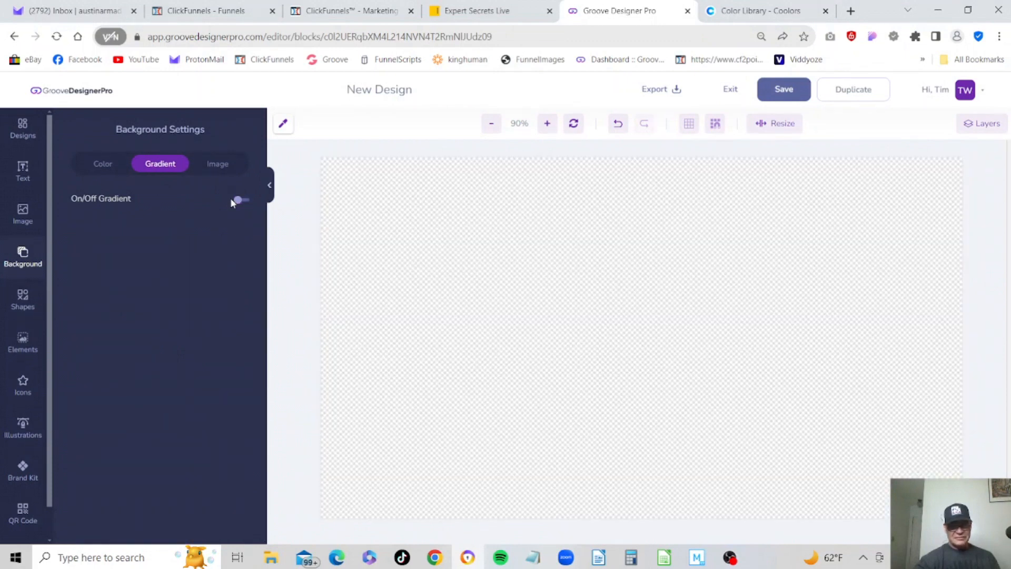
click(107, 165)
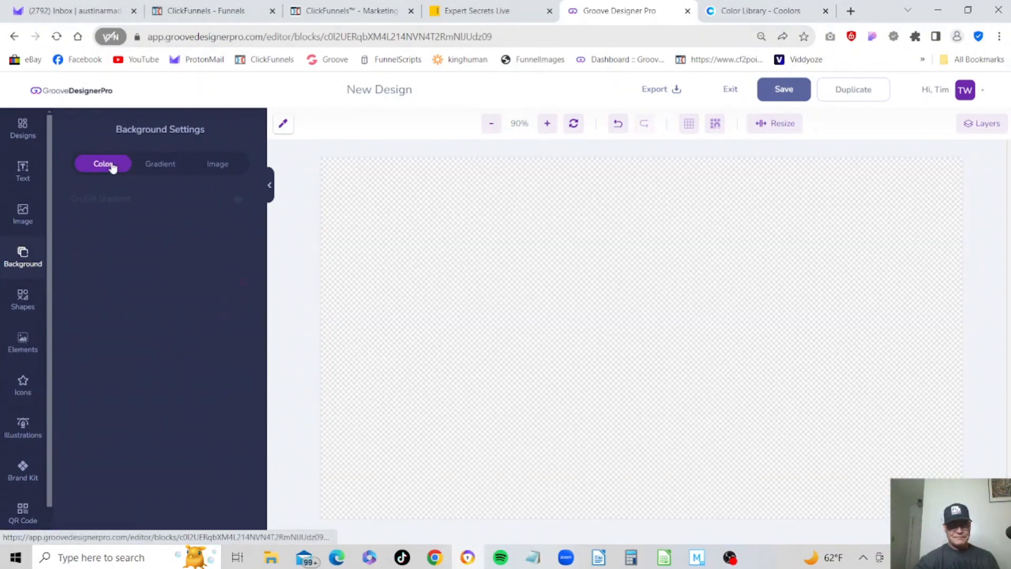
click(218, 165)
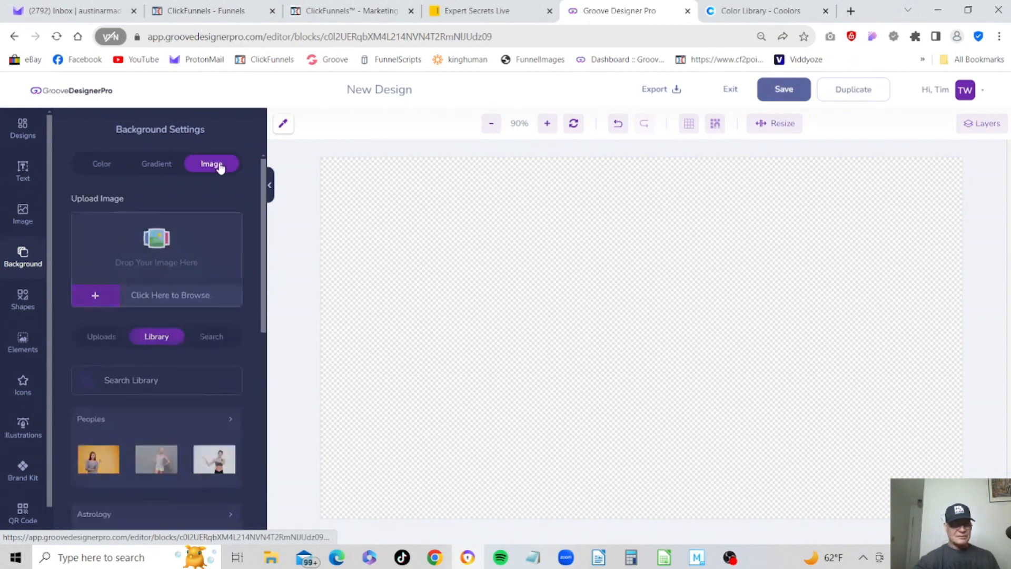
click(113, 168)
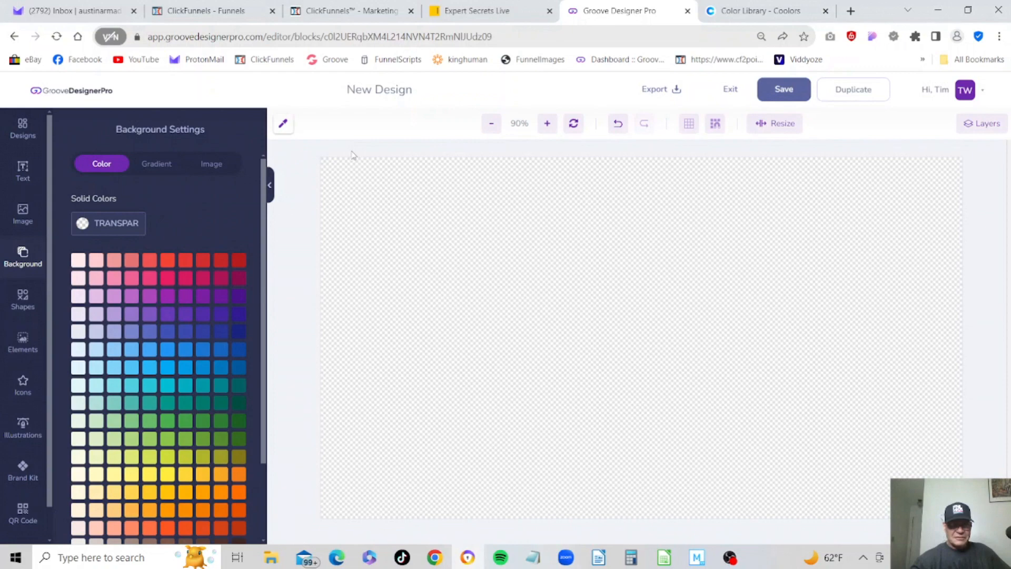
click(731, 91)
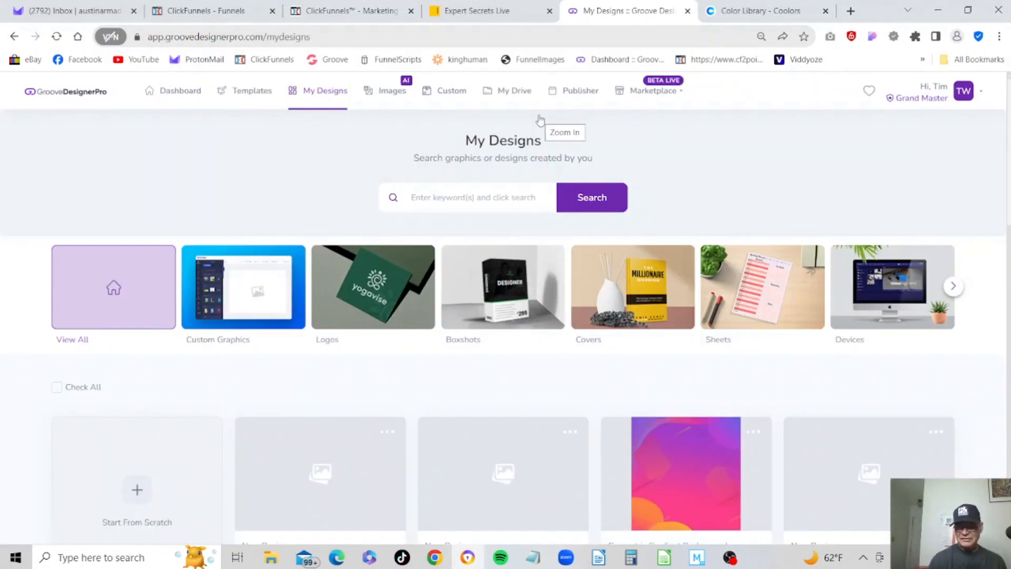